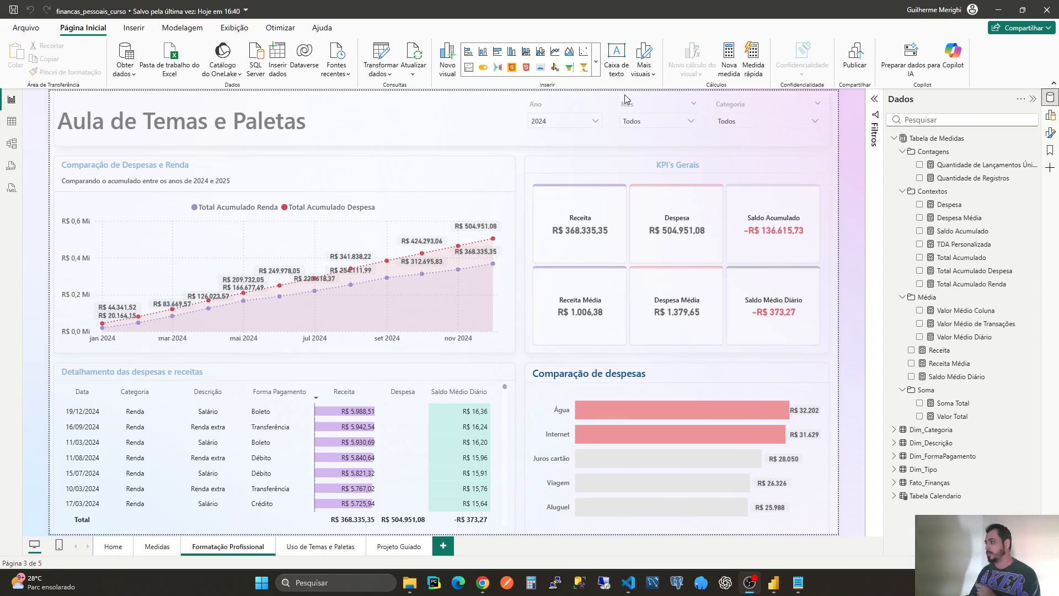
Add 2025 to the Ano slicer selection alongside 2024 and check the Categoria slicer's options.
left_click(625, 119)
left_click(585, 126)
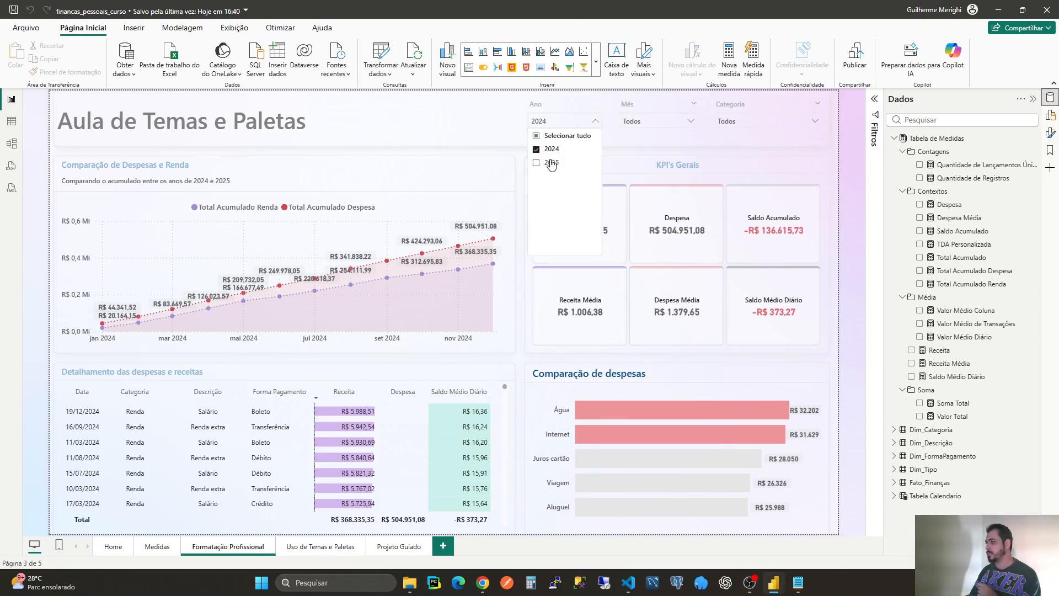
left_click(552, 161)
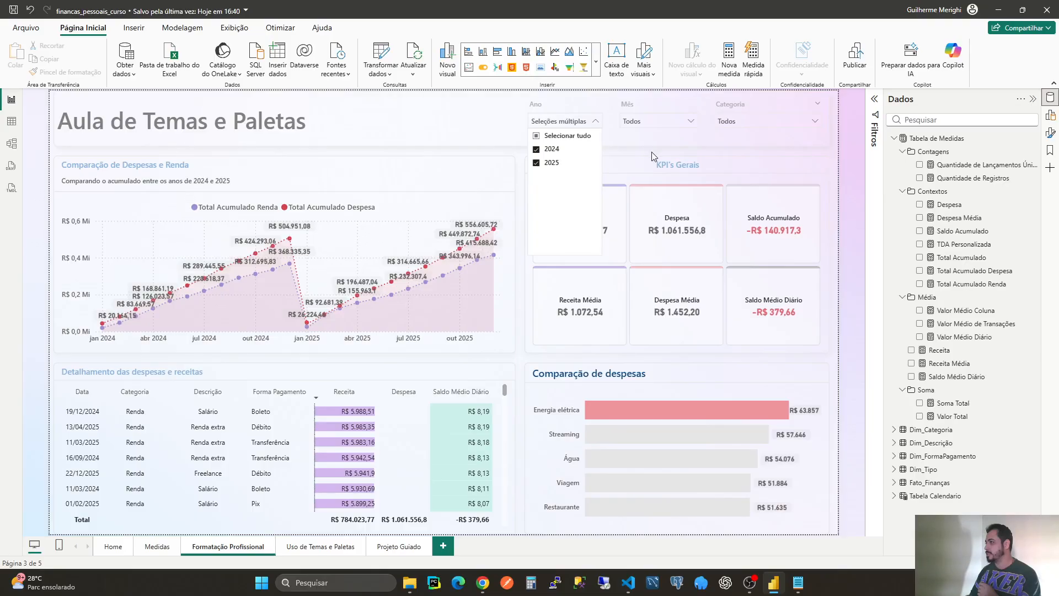
left_click(733, 124)
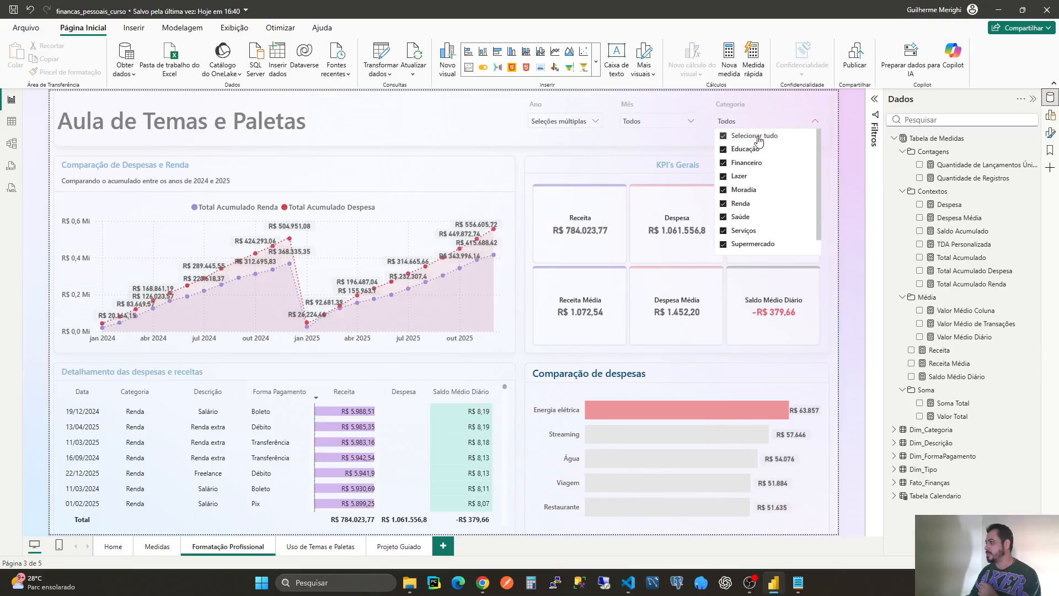
left_click(699, 154)
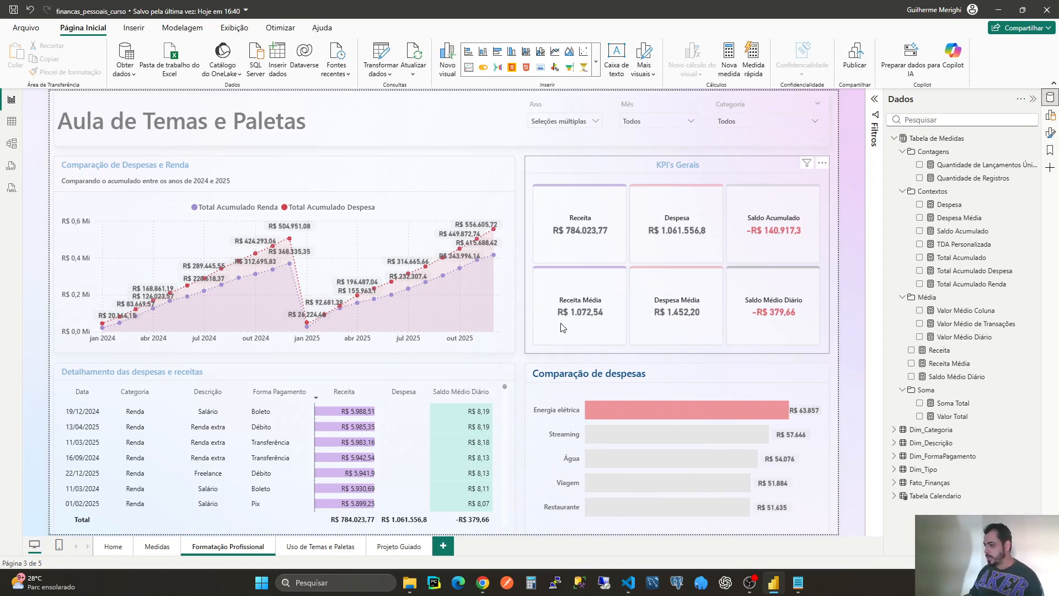
Swap the Detalhamento das despesas e receitas table and the Comparação de despesas chart, aligning both along the page's lower row.
left_click_drag(383, 372, 602, 401)
left_click(721, 390)
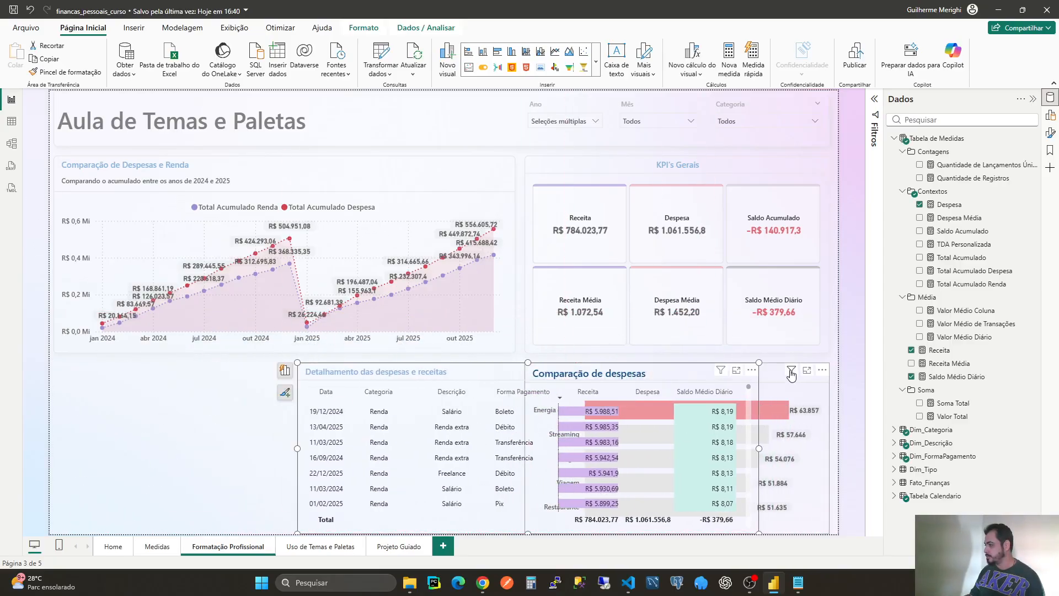
left_click_drag(776, 372, 293, 381)
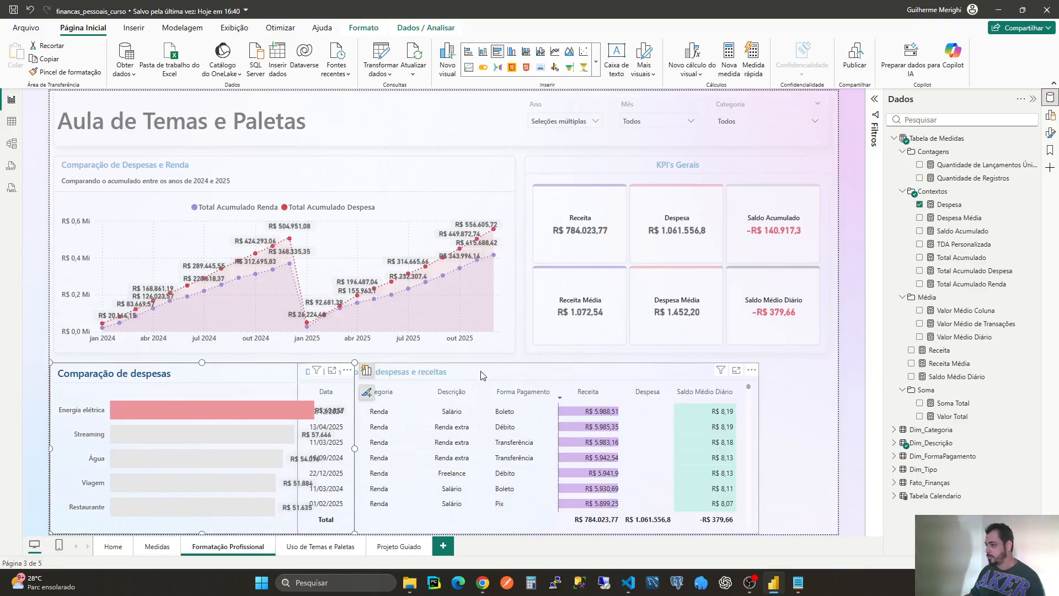
left_click_drag(484, 375, 552, 374)
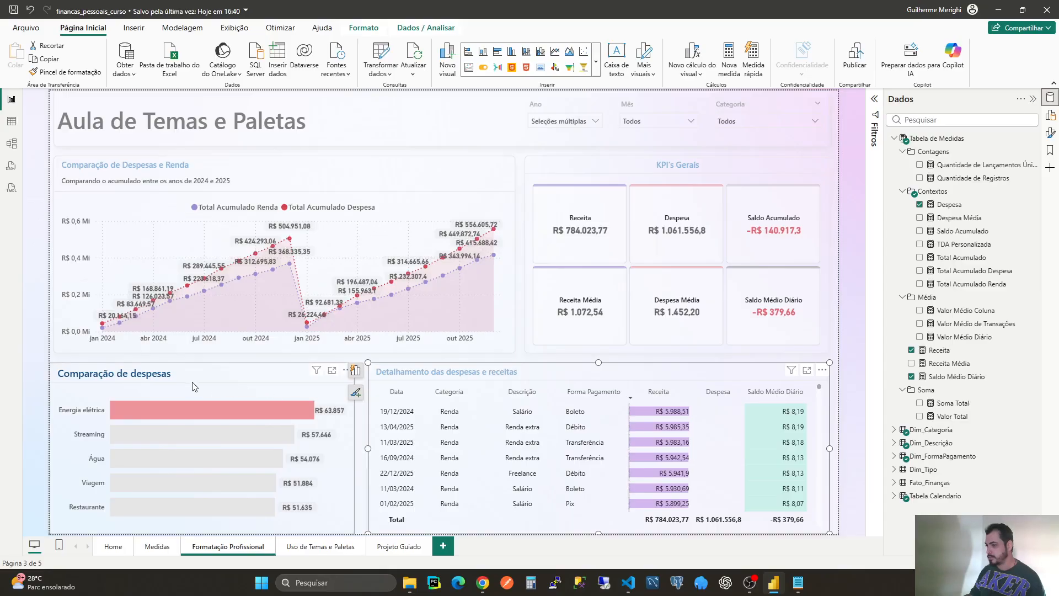
left_click(177, 374)
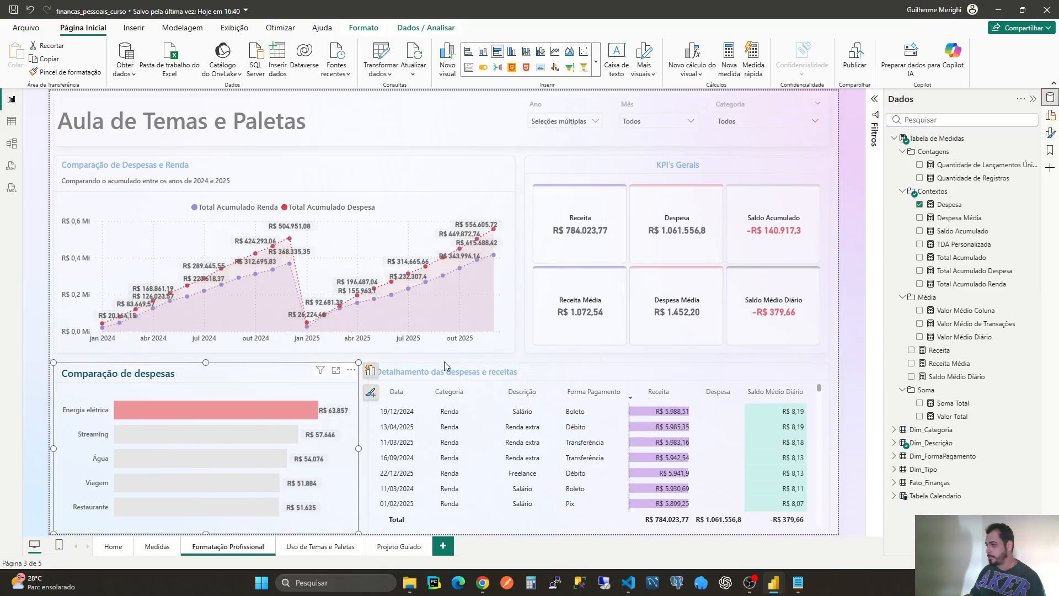
left_click(525, 360)
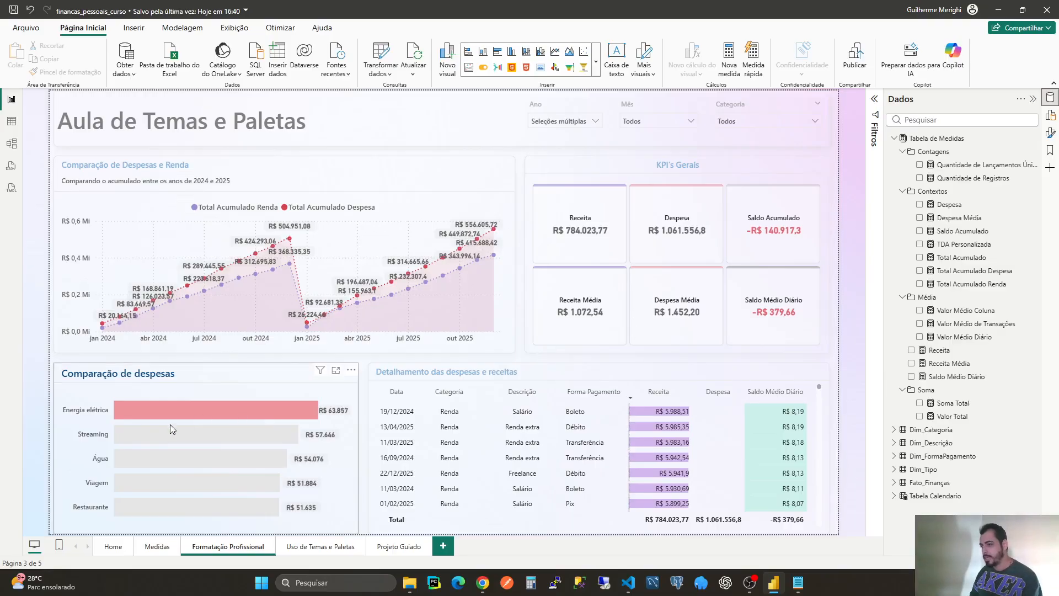
Cross-filter the report by the Energia elétrica bar, look through the filtered detail table, and clear the filter.
left_click(83, 414)
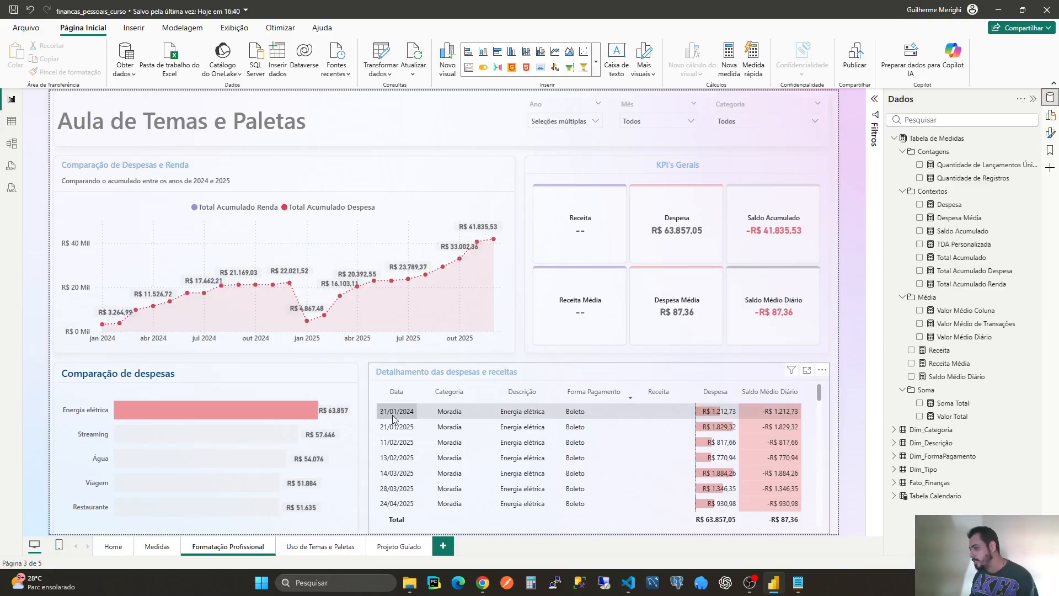
scroll(392, 415, "down", 10)
scroll(544, 430, "up", 10)
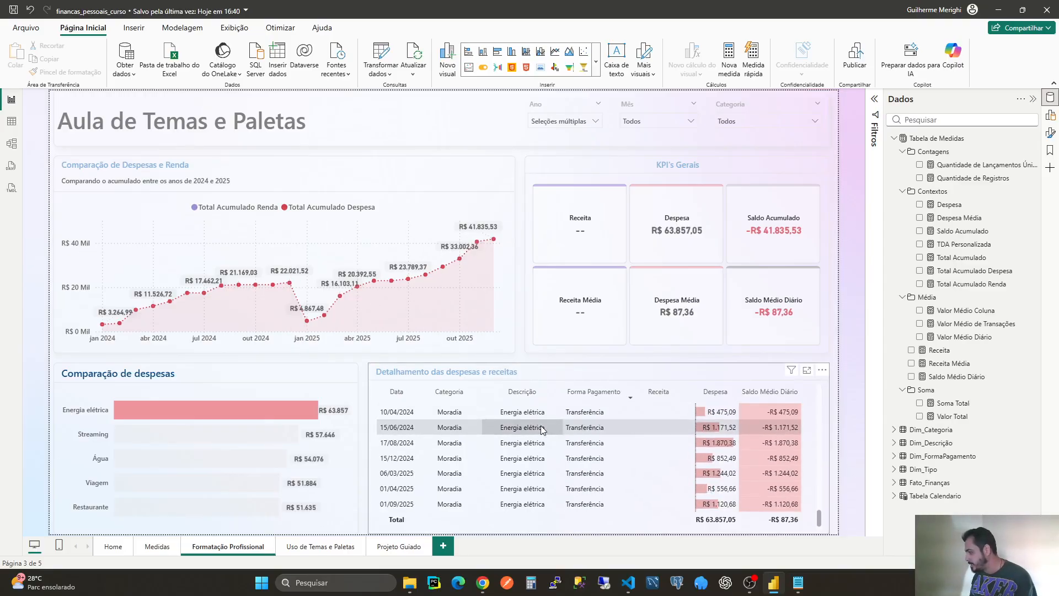
left_click(116, 412)
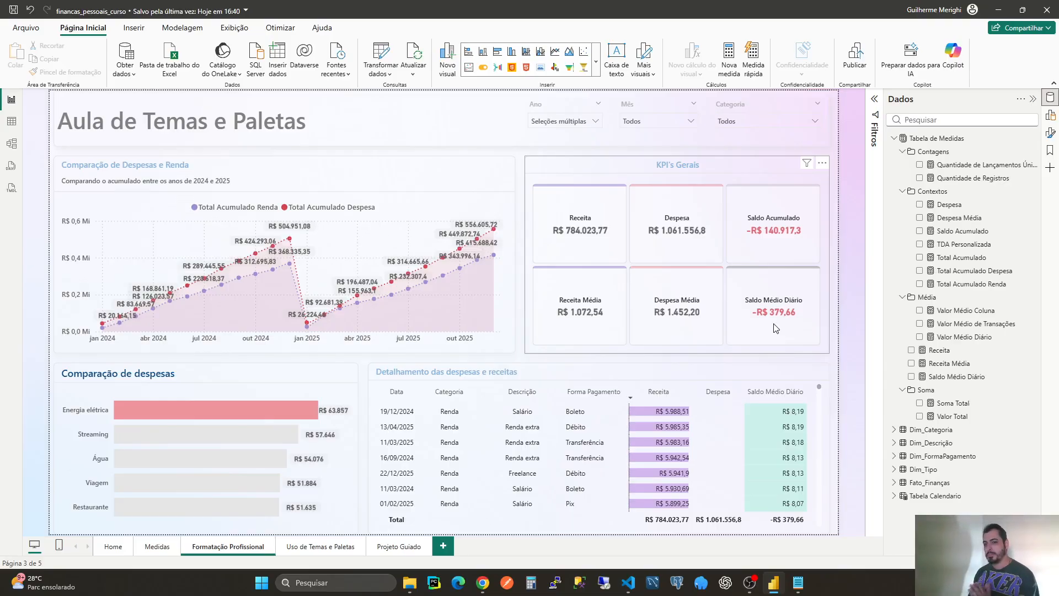
Rename the Projeto Guiado page as Layout.
left_click(400, 547)
double_click(401, 550)
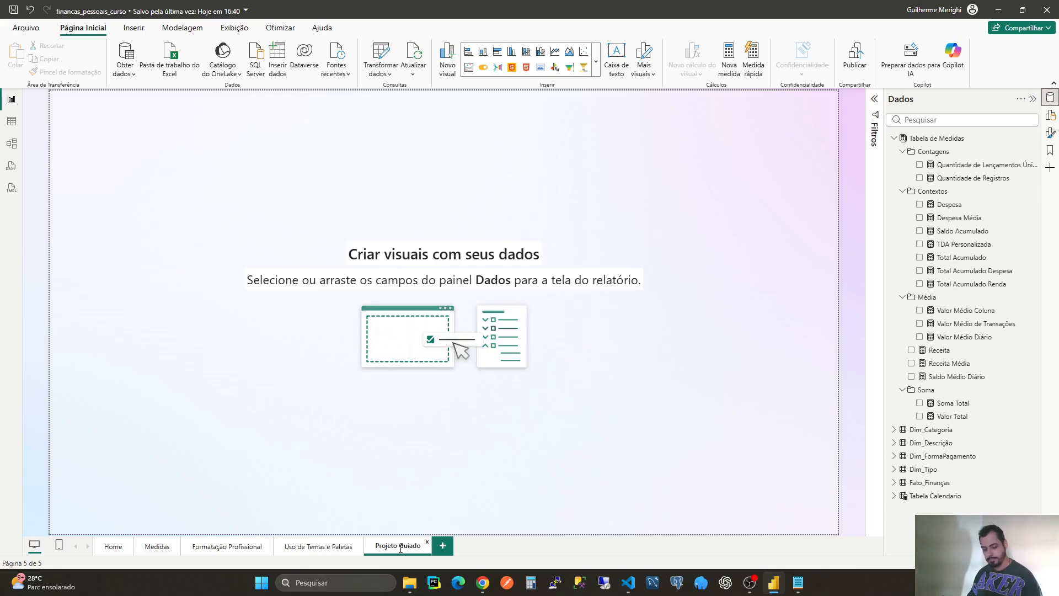
key("ctrl+a")
key("BackSpace")
type("L")
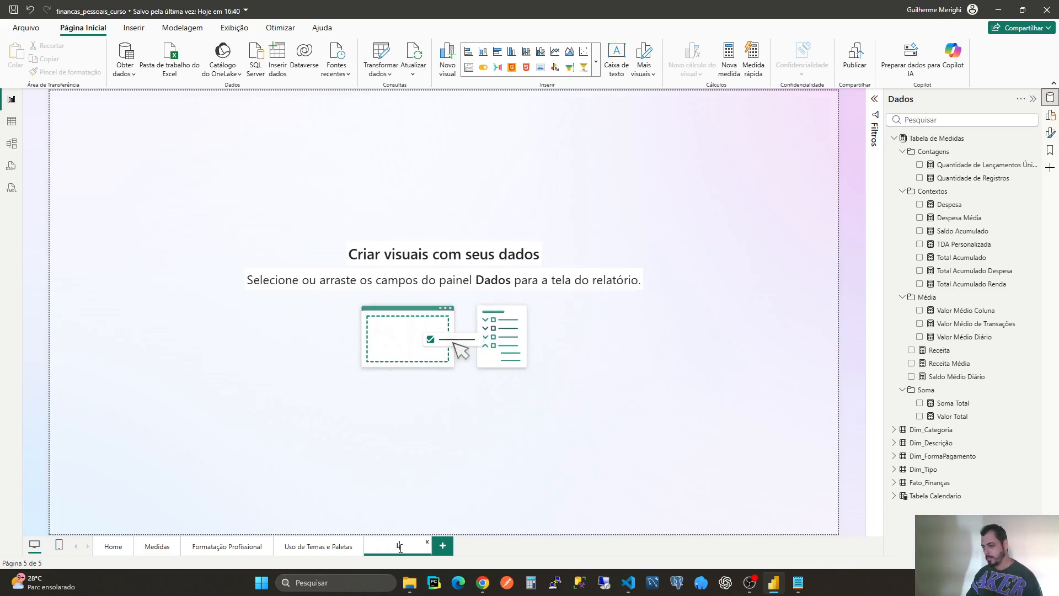
type("ayout")
key("Return")
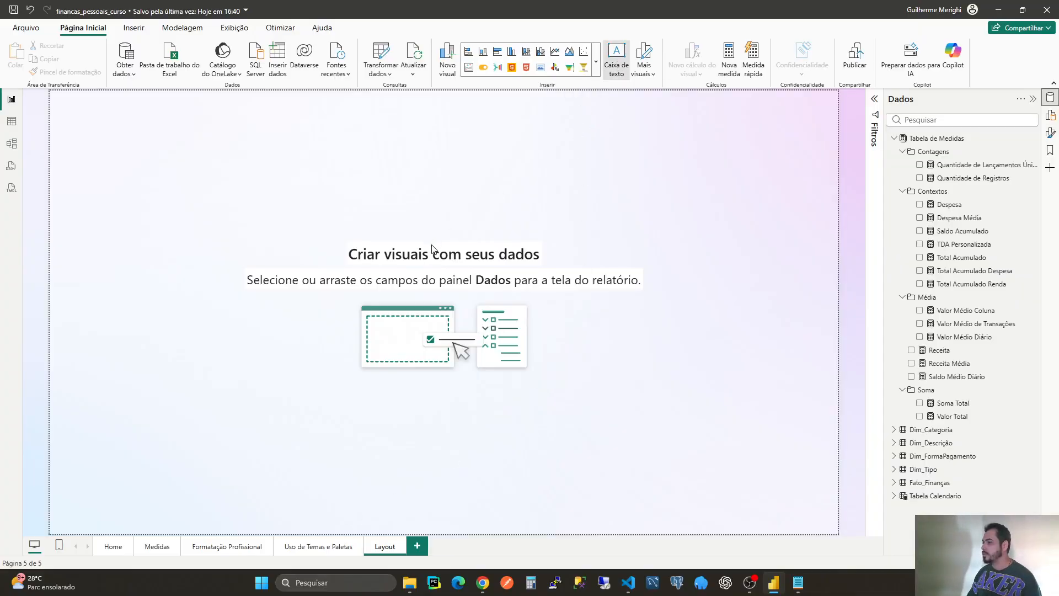
Insert a thin text box spanning the full width of the page's upper edge, containing the text Título.
left_click(616, 58)
left_click_drag(228, 263, 819, 105)
left_click(611, 113)
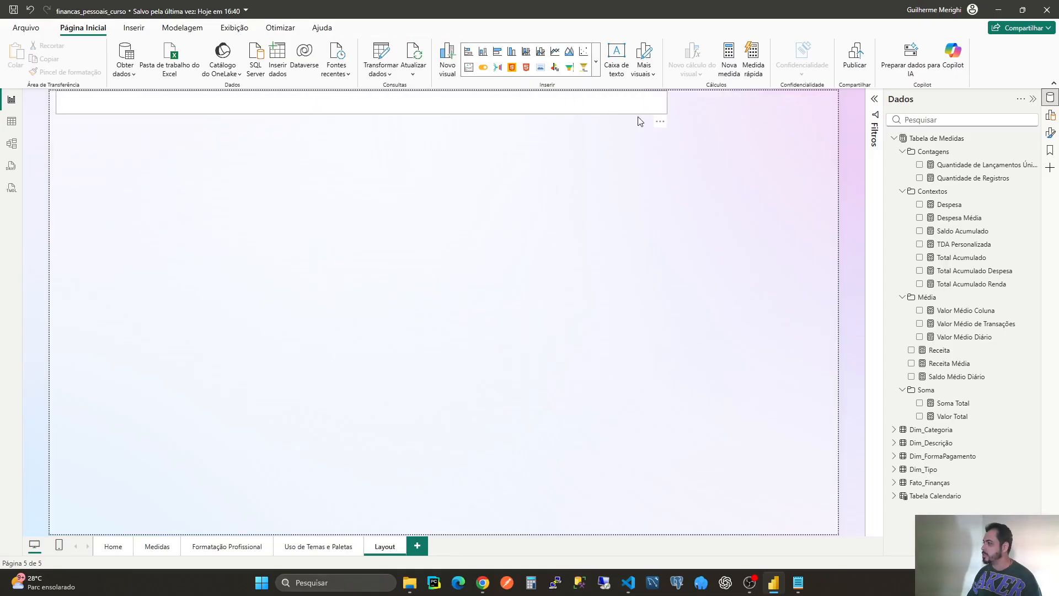
left_click_drag(669, 103, 837, 104)
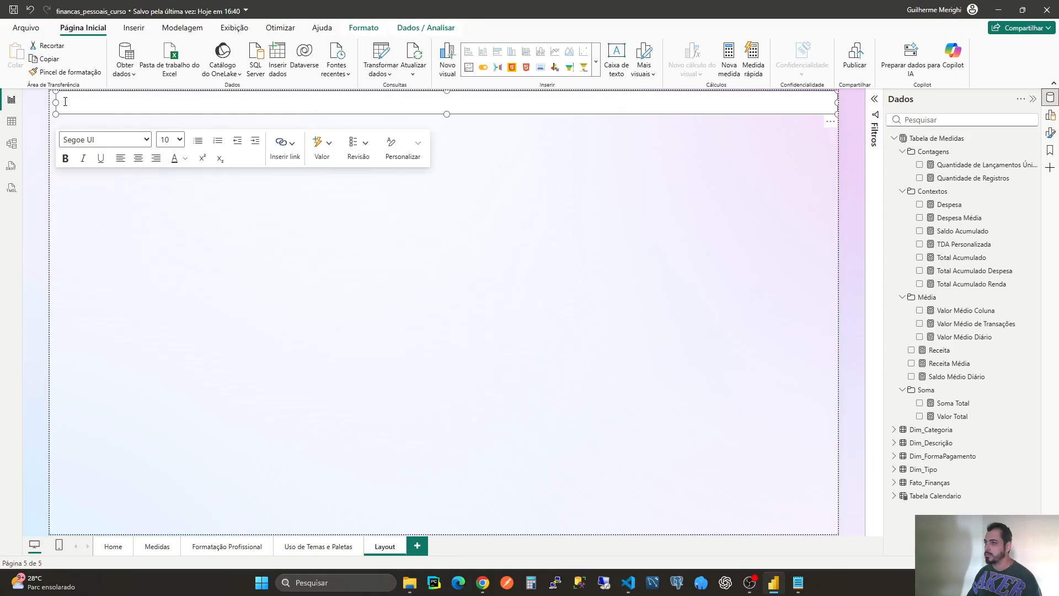
left_click_drag(57, 101, 52, 101)
left_click(107, 104)
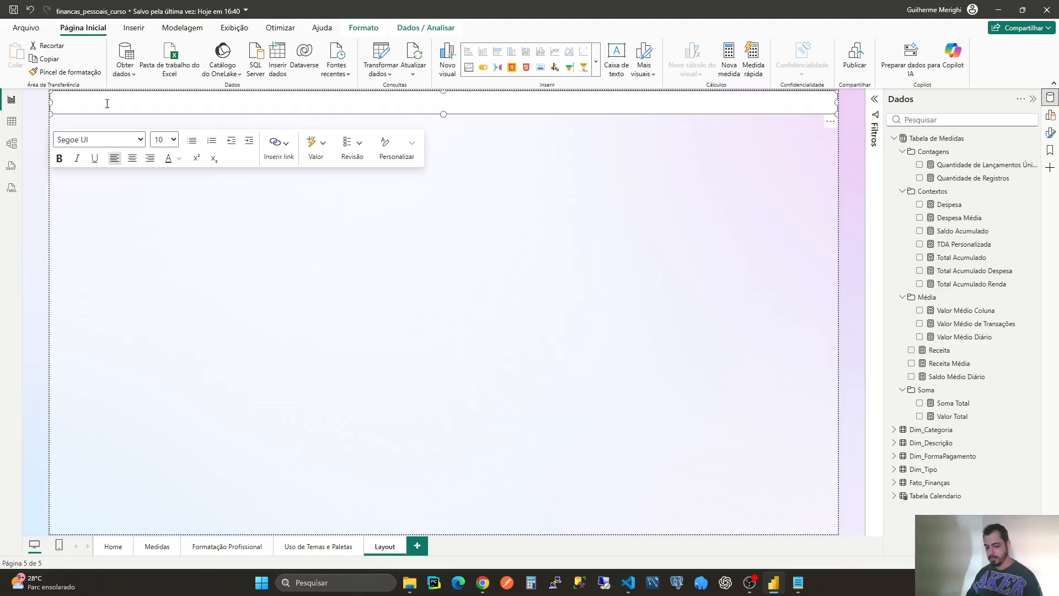
type("Título")
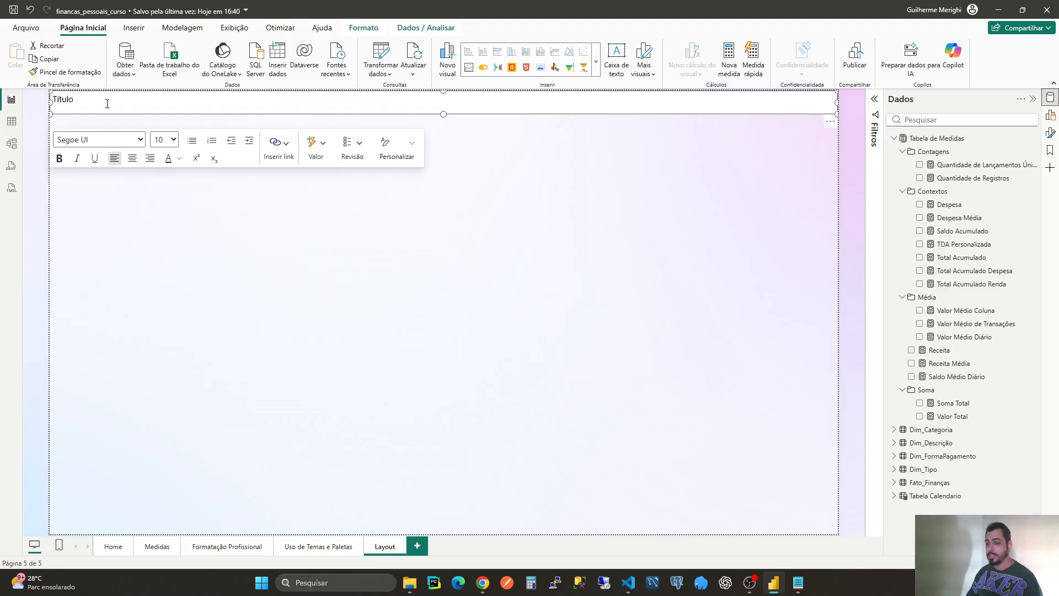
left_click(199, 282)
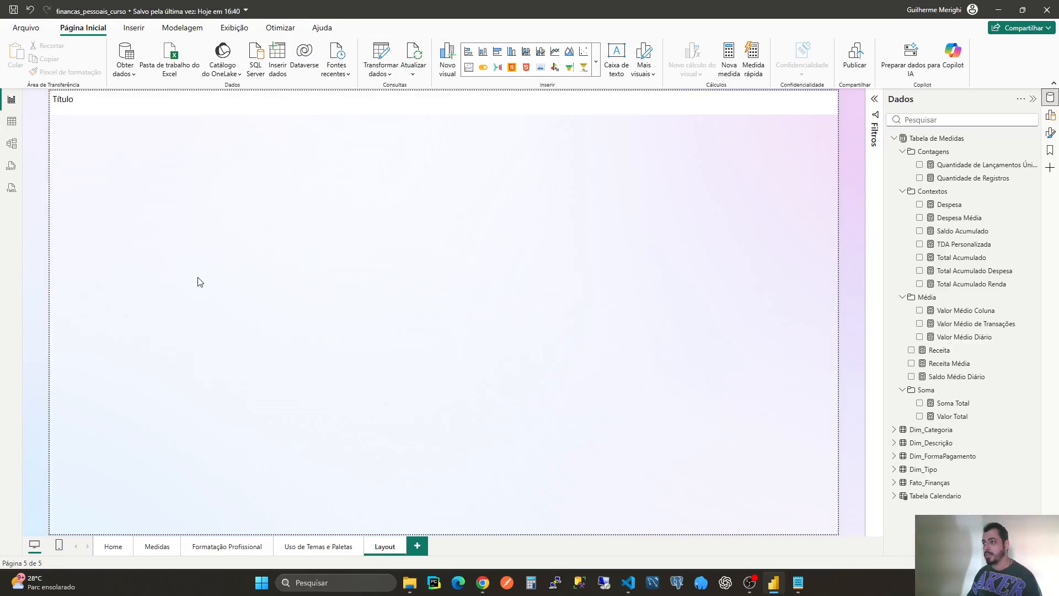
Duplicate the Título box, reshape the copy into a full-height column along the page's left edge, and replace its text with FILTROS.
left_click(225, 114)
key("ctrl+v")
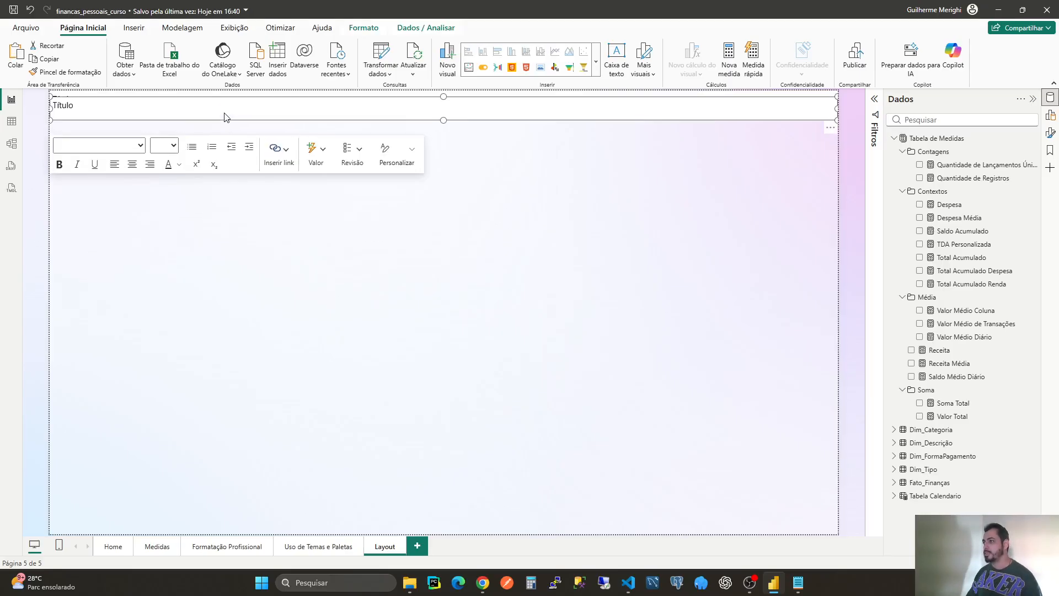
left_click_drag(233, 120, 230, 148)
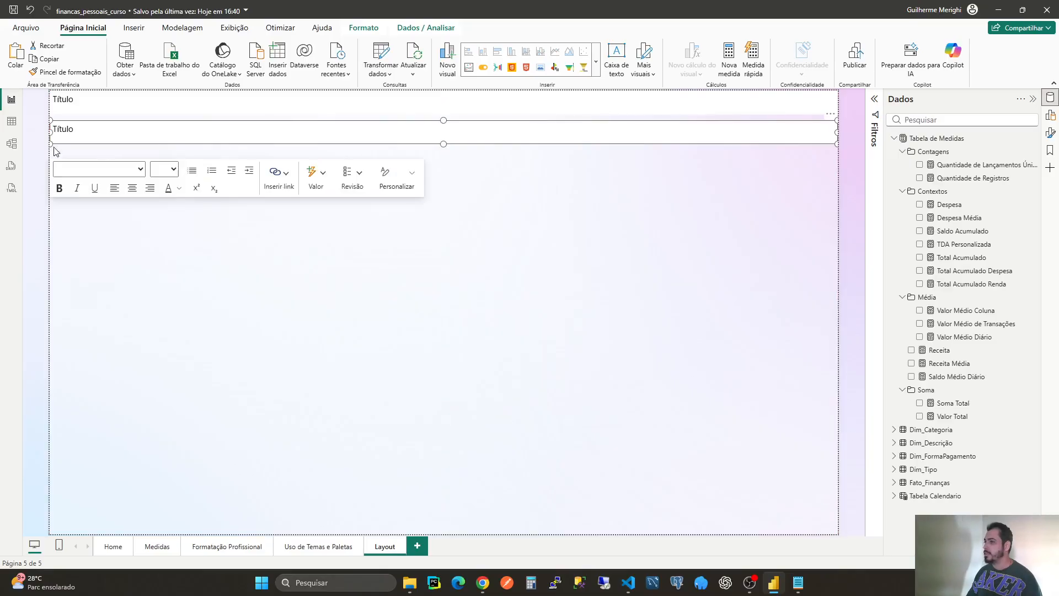
left_click_drag(48, 132, 644, 102)
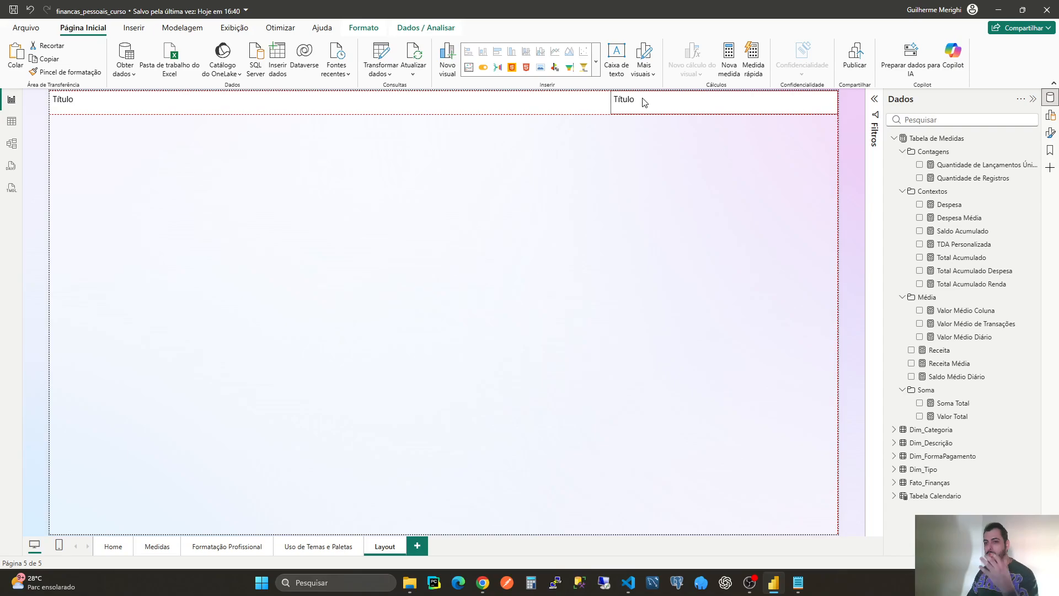
left_click_drag(570, 118, 34, 143)
left_click(246, 133)
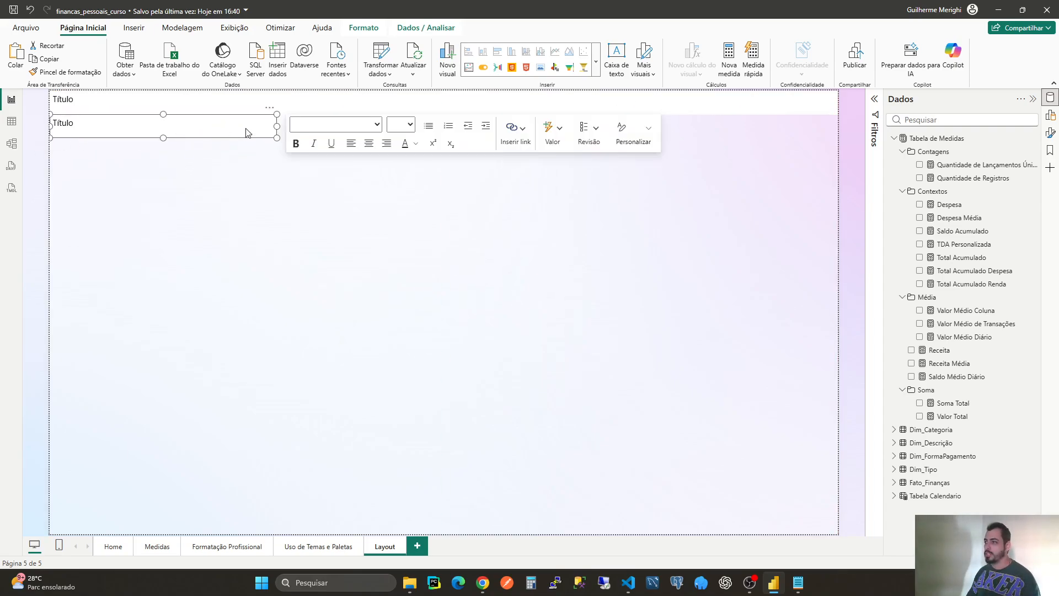
left_click_drag(278, 127, 69, 556)
left_click(104, 142)
left_click(96, 135)
left_click(91, 134)
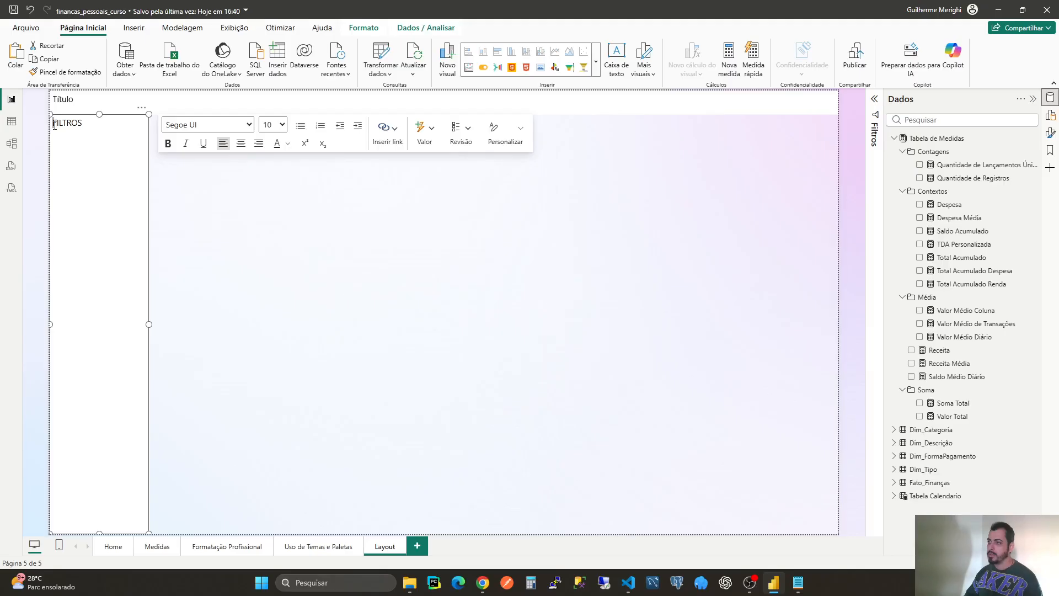
Push the FILTROS label down to the middle of the column with blank lines and extend it to FILTROS OPÇÃO 2.
key("Return")
key("Return")
key("Return")
key("Return")
key("Return")
key("Return")
key("Return")
key("Return")
key("Return")
key("Return")
key("Return")
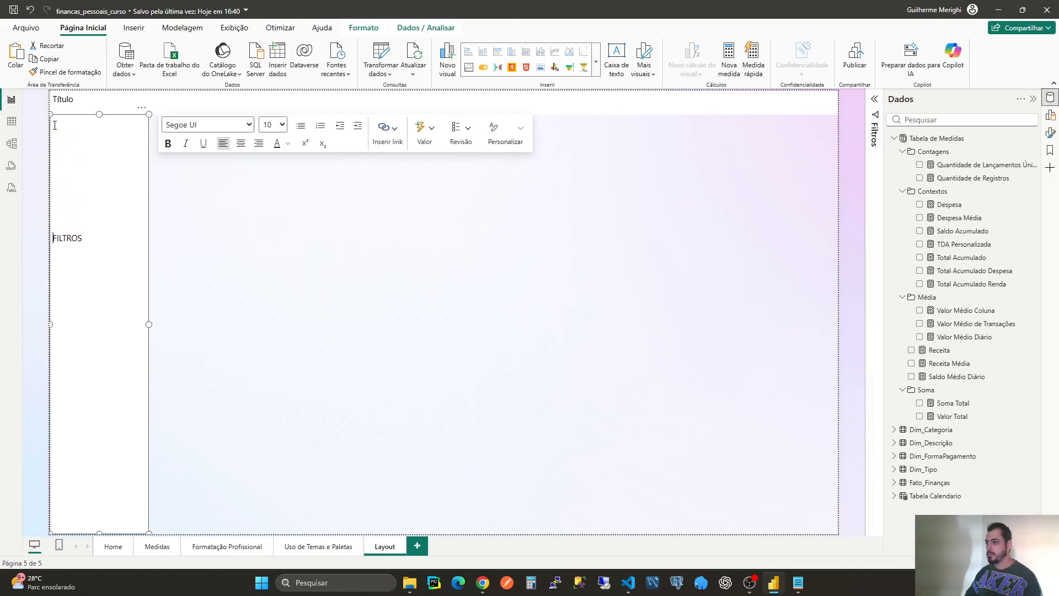
key("Return")
key("Return")
key("Return")
key("Return")
key("Return")
key("Return")
key("Return")
key("Return")
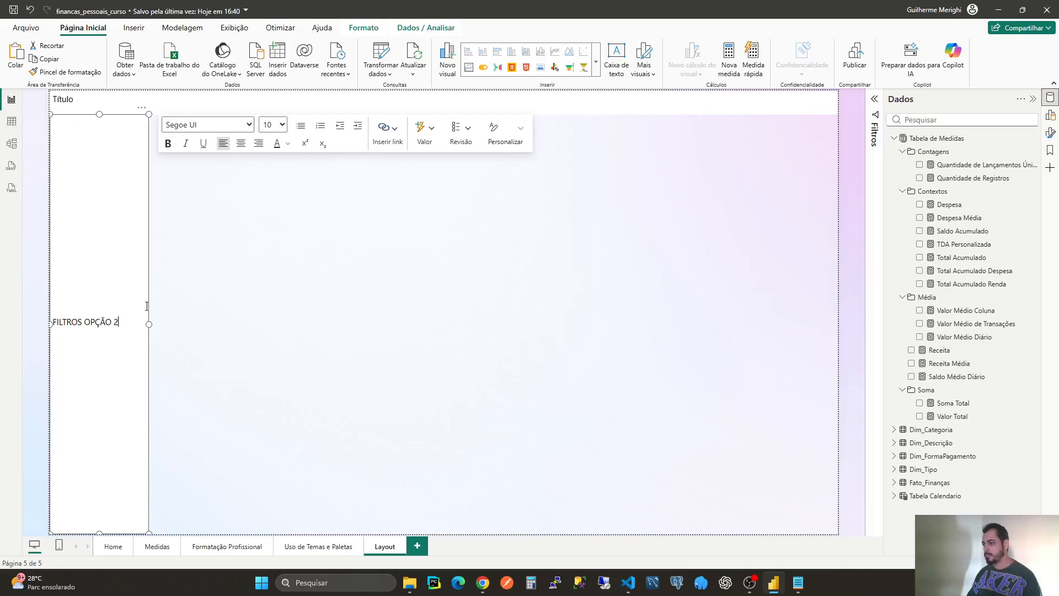
Narrow the FILTROS OPÇÃO 2 column so that it just fits its label.
left_click_drag(149, 325, 126, 335)
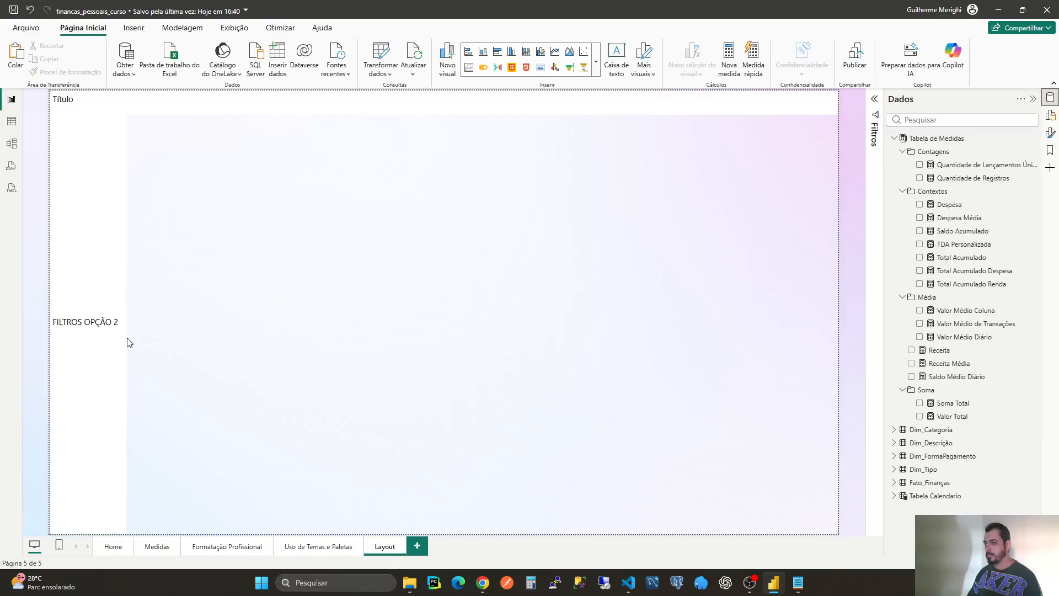
left_click(126, 354)
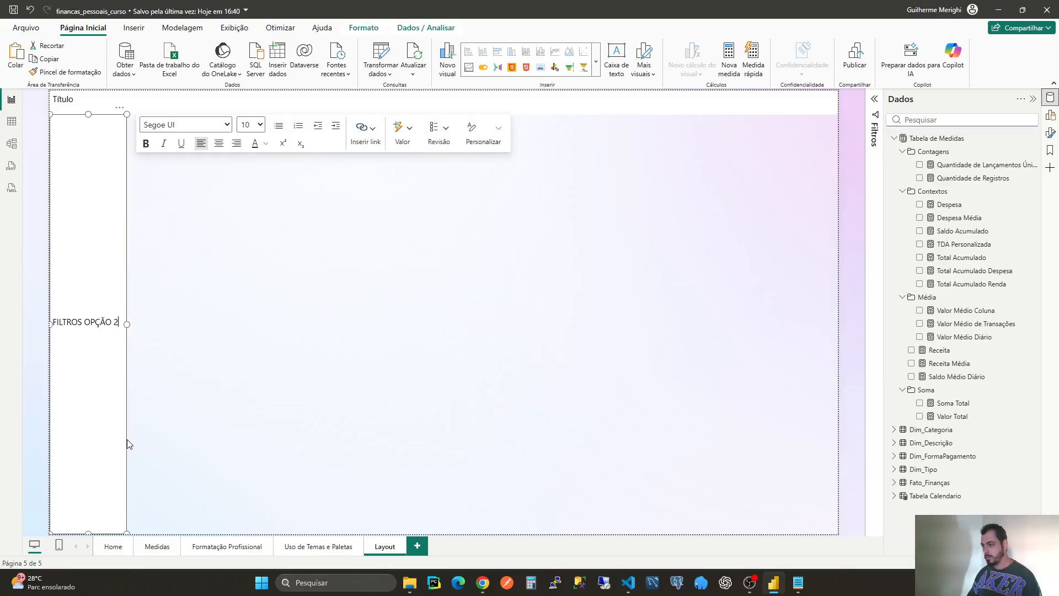
mouse_move(127, 440)
left_mouse_down()
mouse_move(139, 444)
mouse_move(116, 440)
left_mouse_up()
left_click(568, 293)
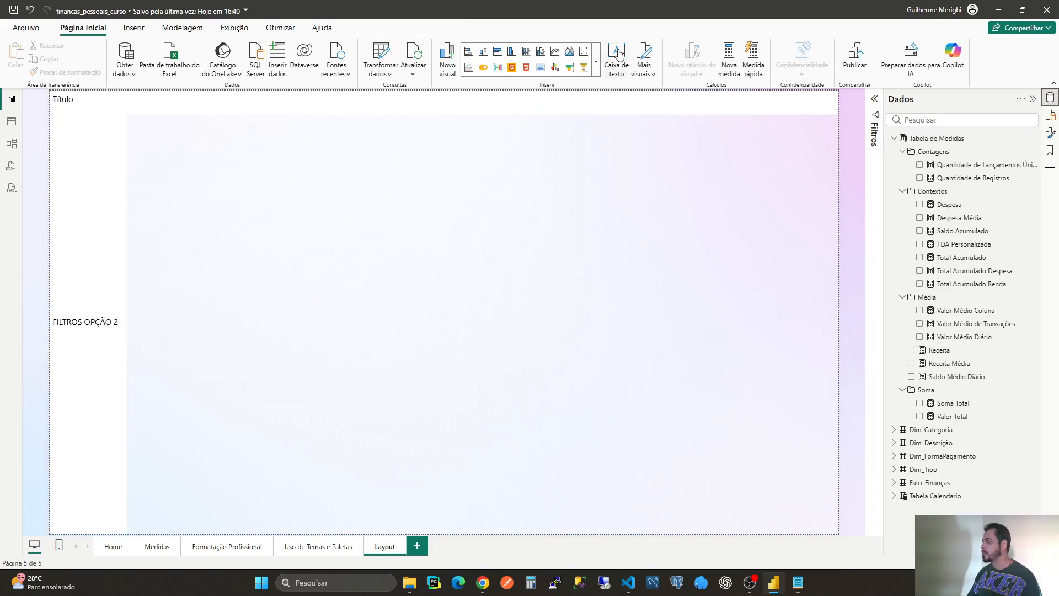
Add a text box reading FILTROS OPÇÃO 1 and shrink it into the right end of the title strip.
left_click(618, 53)
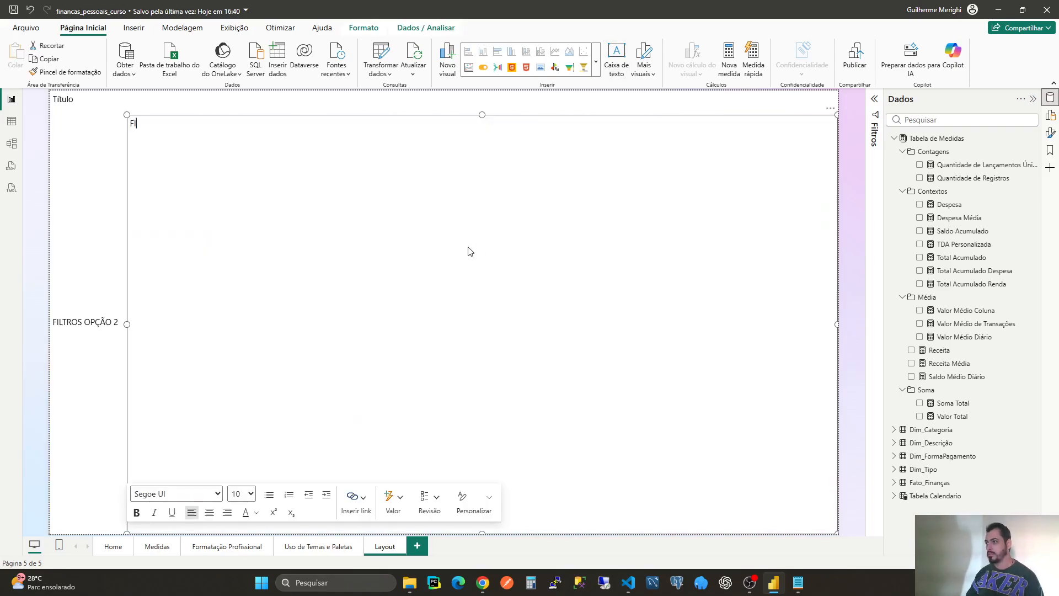
type("FILTROS OPÇÃO 1")
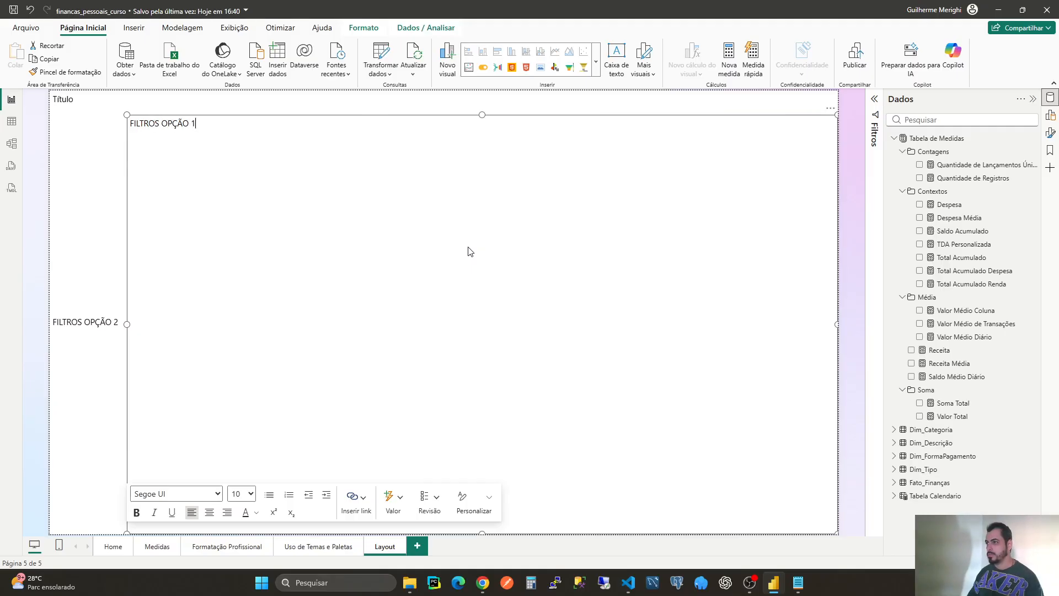
left_click_drag(837, 533, 845, 97)
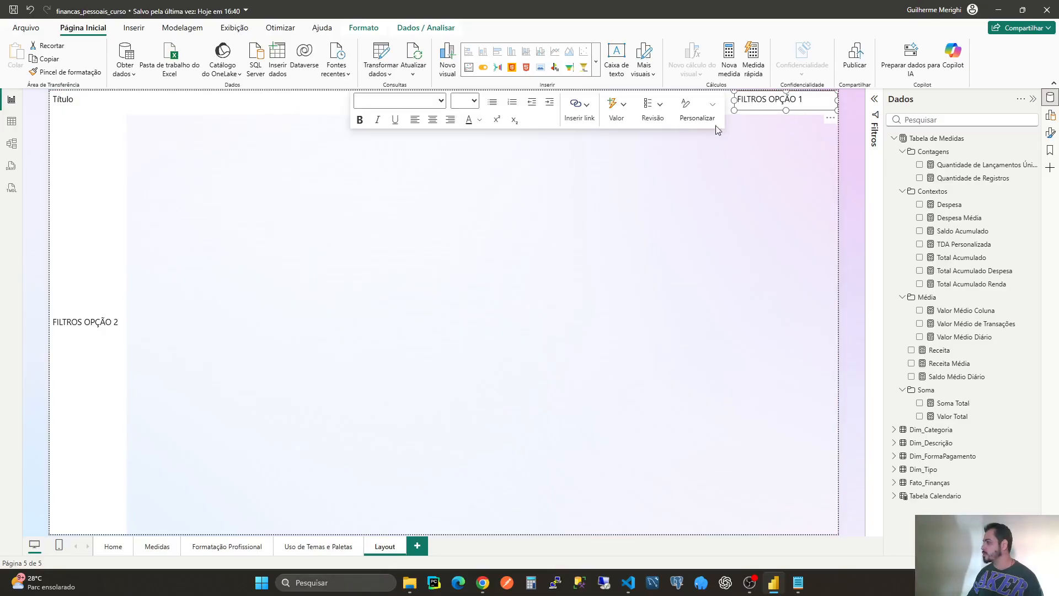
Review the slicer placement on the Formatação Profissional page and return to the Layout page.
left_click(229, 548)
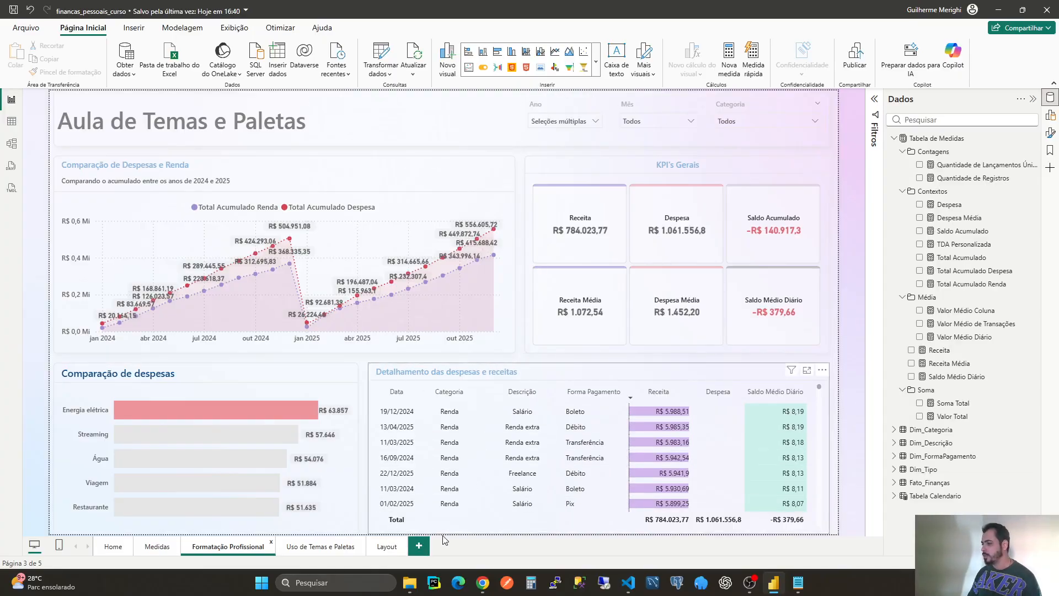
left_click(389, 549)
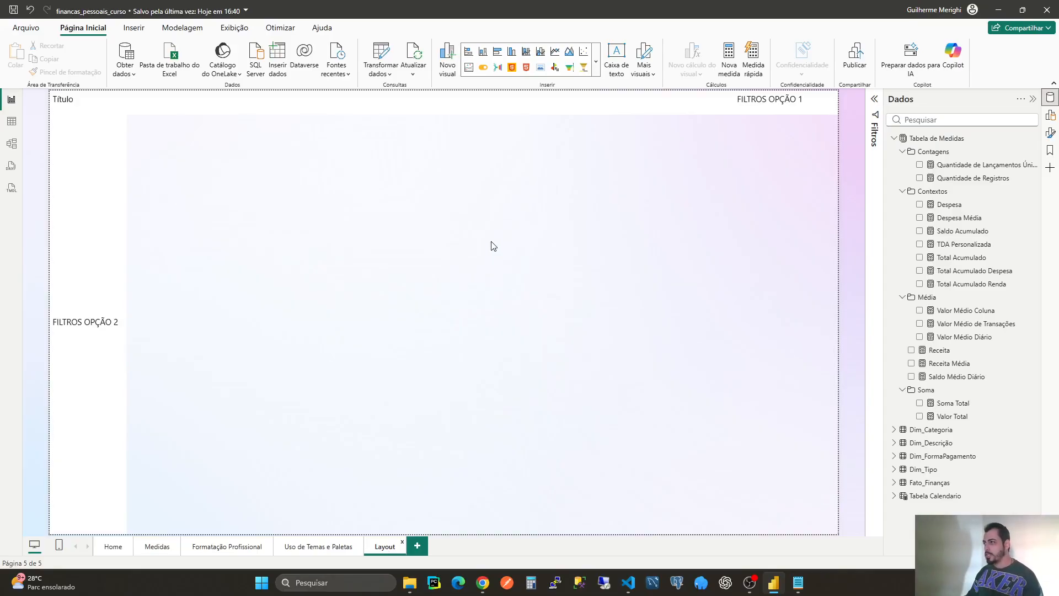
Set the font size of the Título text in the title strip to 20.
left_click(272, 109)
key("ctrl+a")
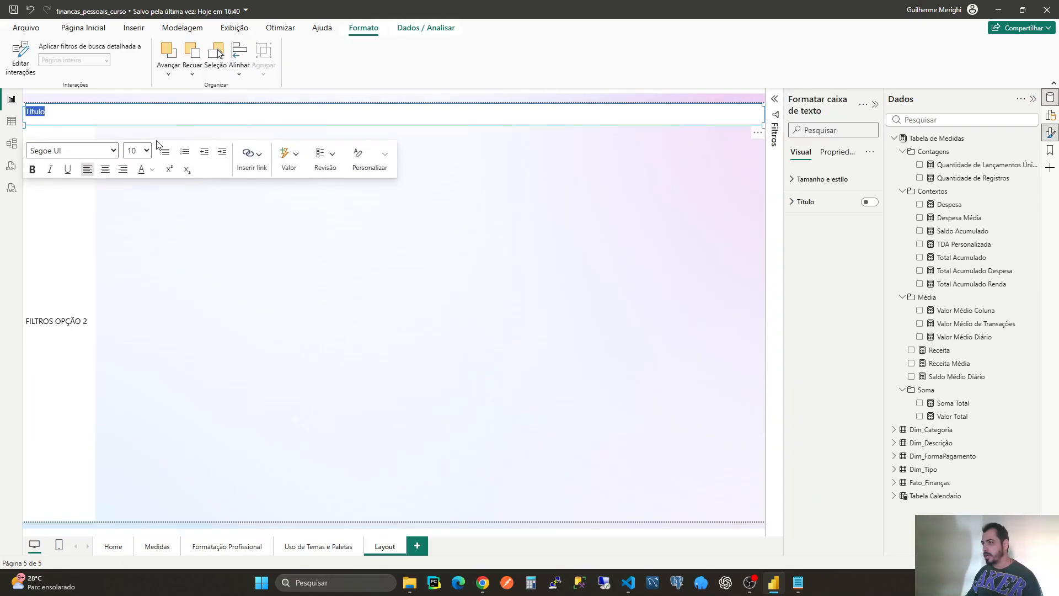
left_click(140, 152)
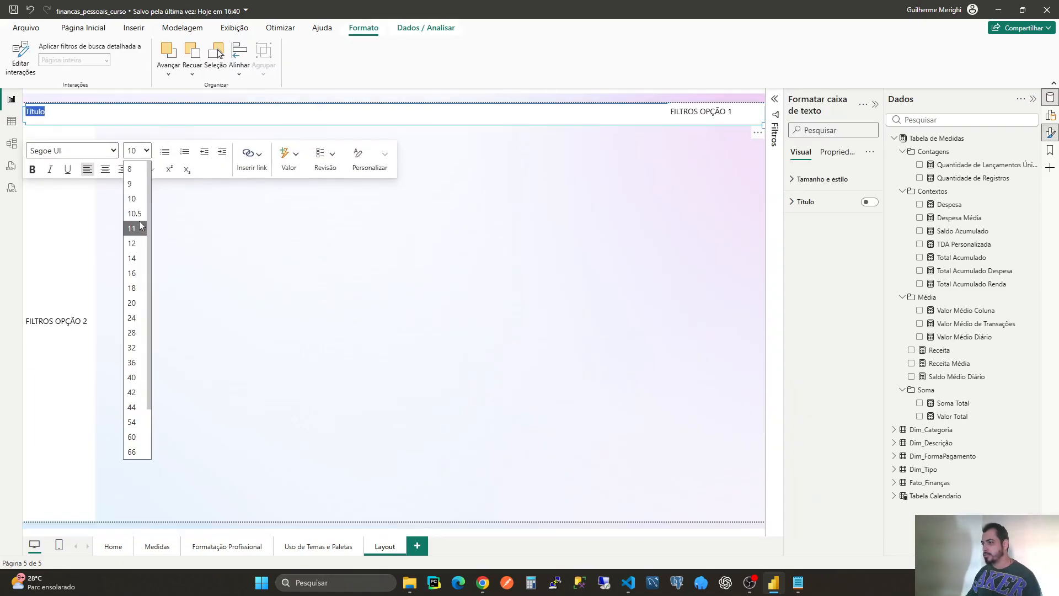
left_click(132, 303)
key("Escape")
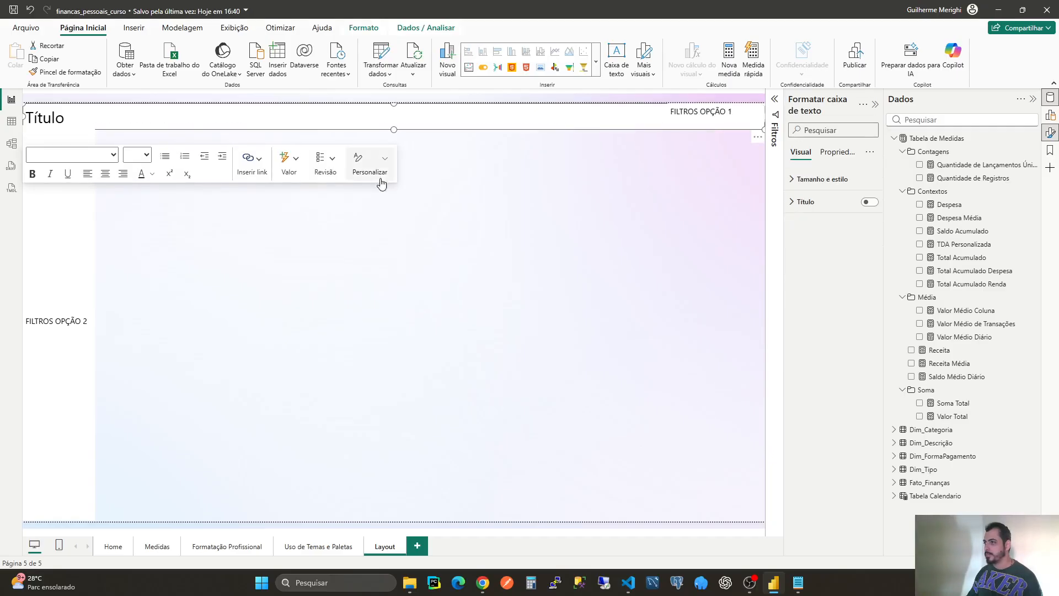
left_click(158, 229)
Resize the FILTROS OPÇÃO 2 column so it starts below the title strip and leaves room for a footer.
left_click(82, 220)
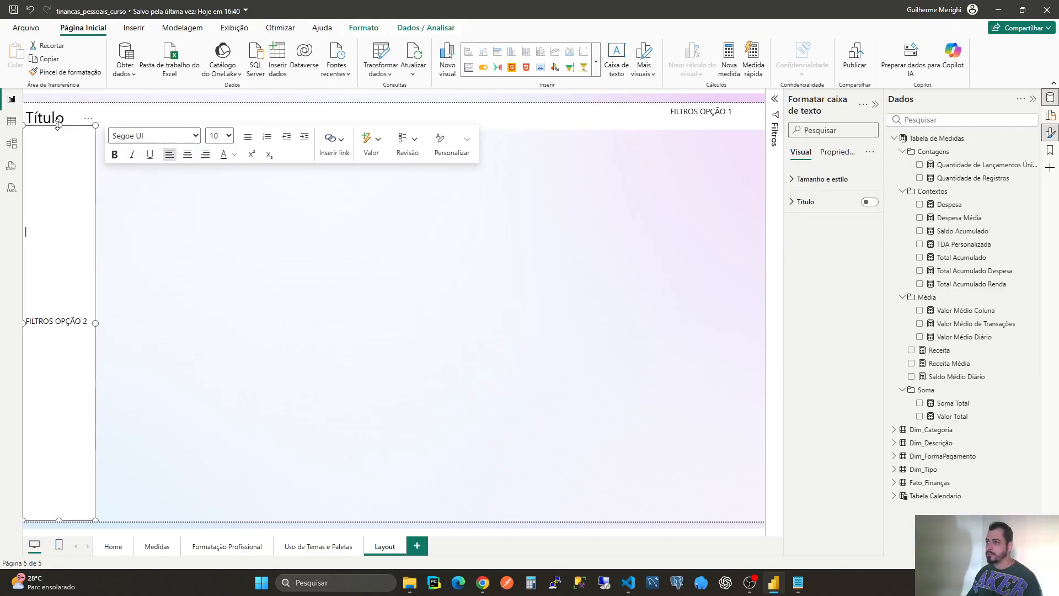
left_click_drag(58, 125, 58, 129)
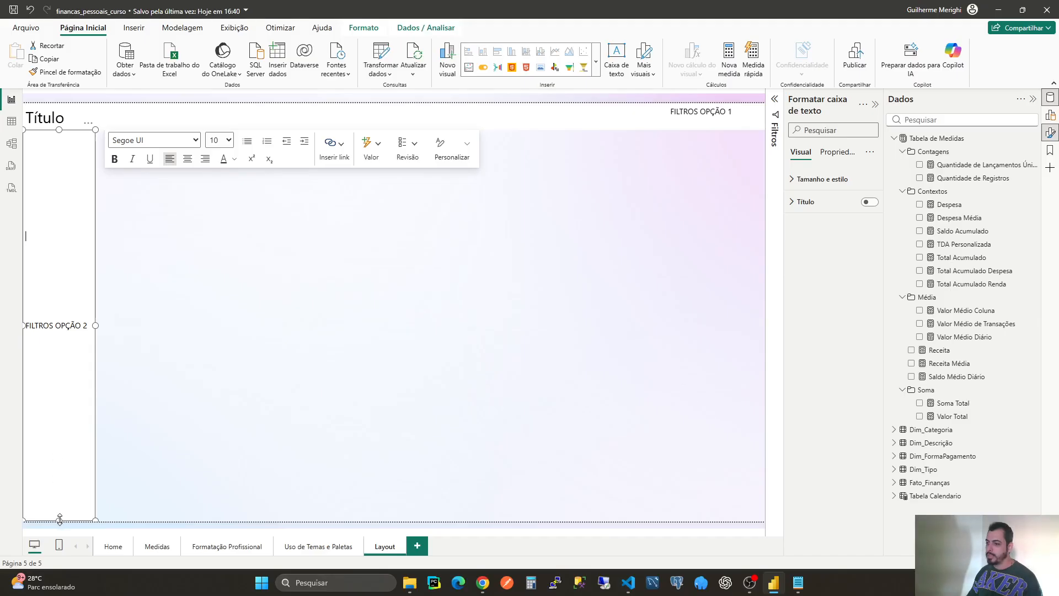
left_click_drag(59, 519, 60, 496)
left_click(182, 431)
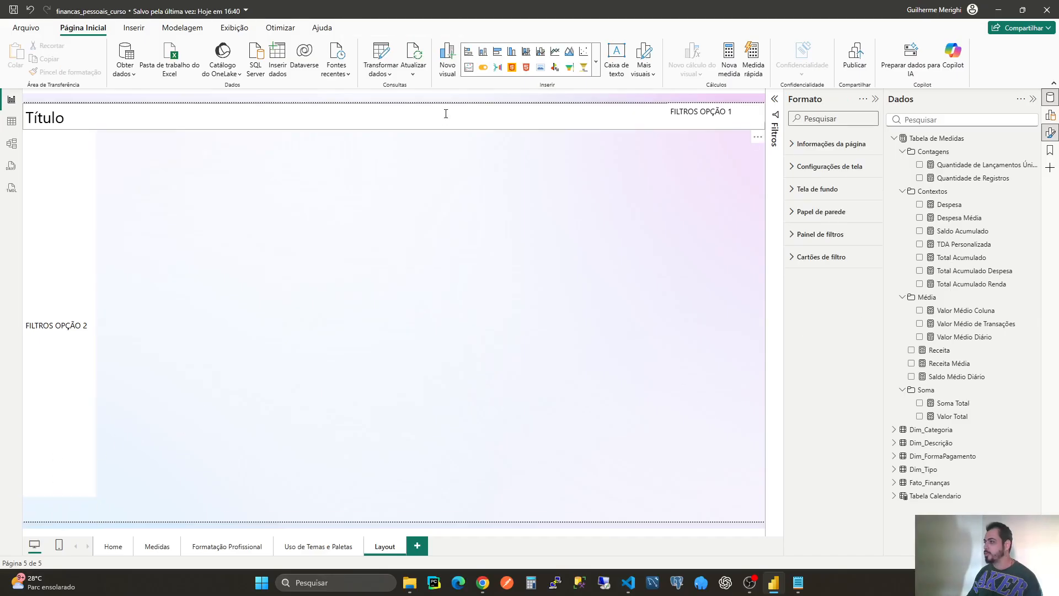
Duplicate the title strip and place the copy along the bottom edge of the page as a footer.
left_click(449, 134)
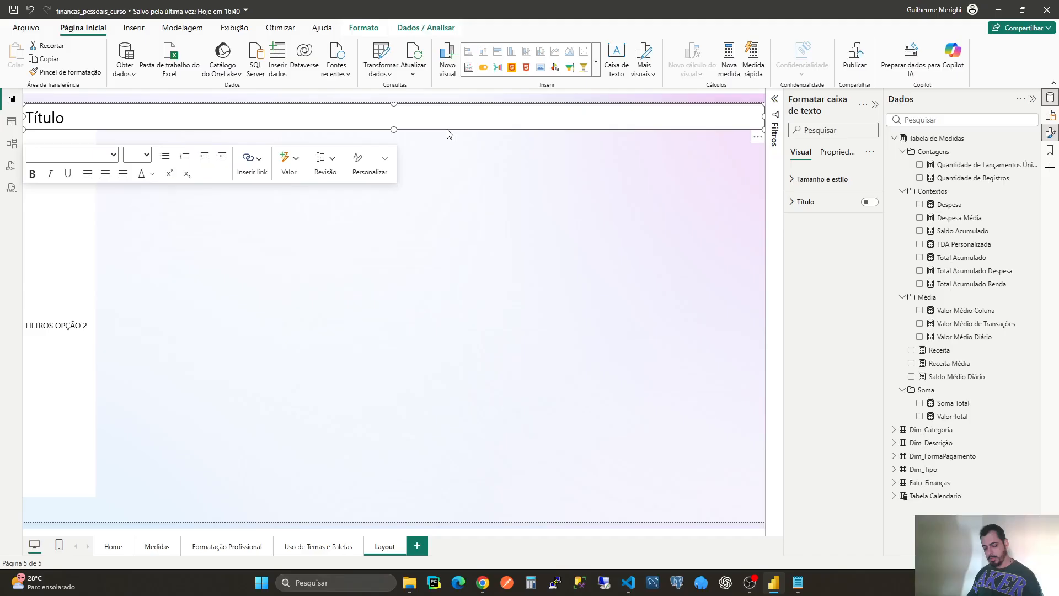
left_click_drag(449, 134, 435, 531)
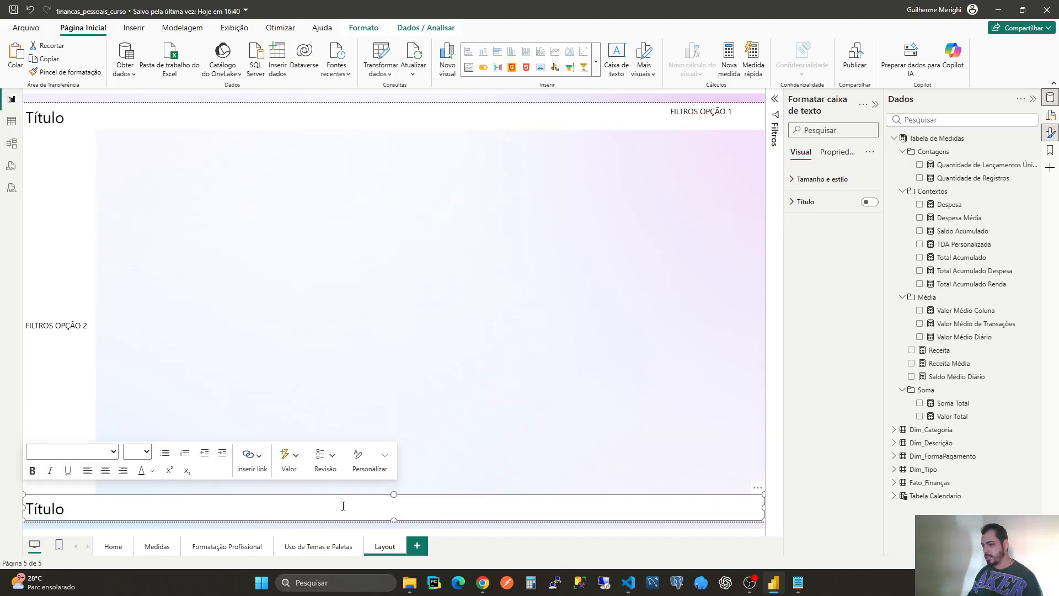
key("ctrl+a")
left_click(321, 473)
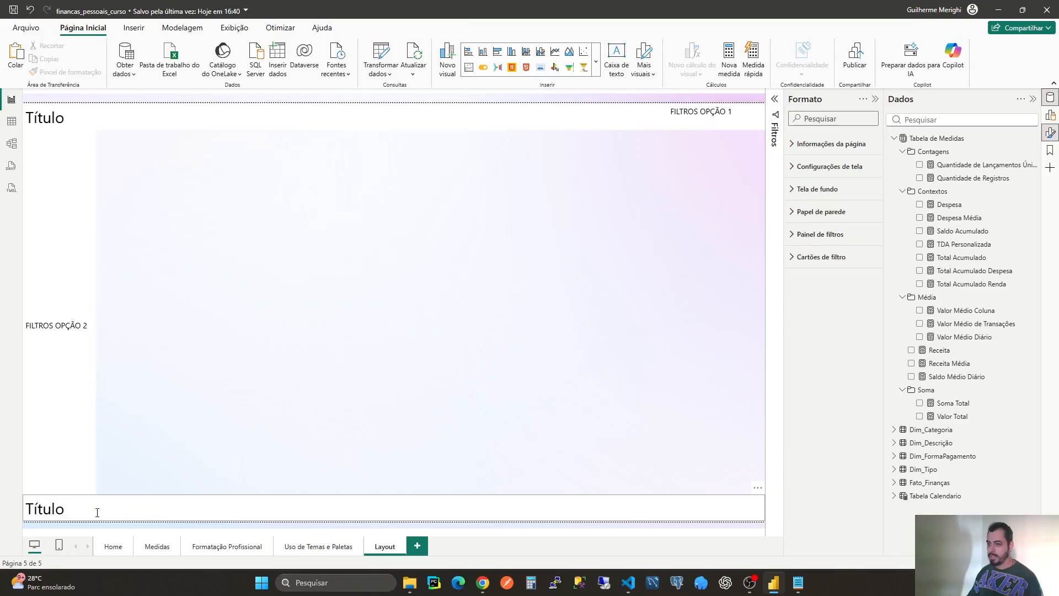
Replace the footer strip's text with DESENVOLVIDO POR GLAM ANALYTCS & SOLUTIONS.
double_click(52, 509)
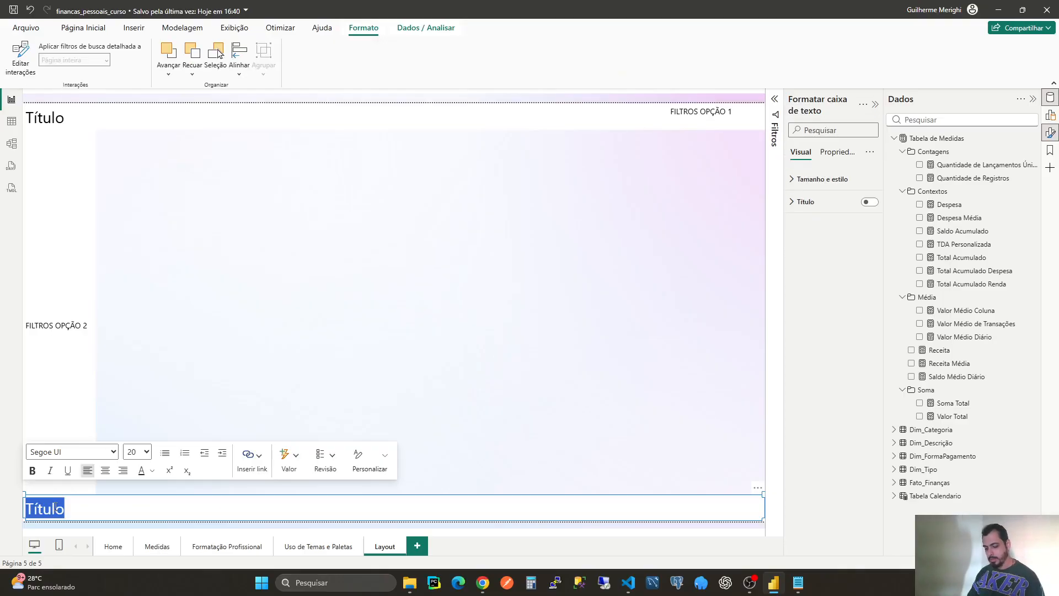
type("gla")
key("BackSpace")
key("BackSpace")
type("GLAM ANALYTCS & SOLUTIONS")
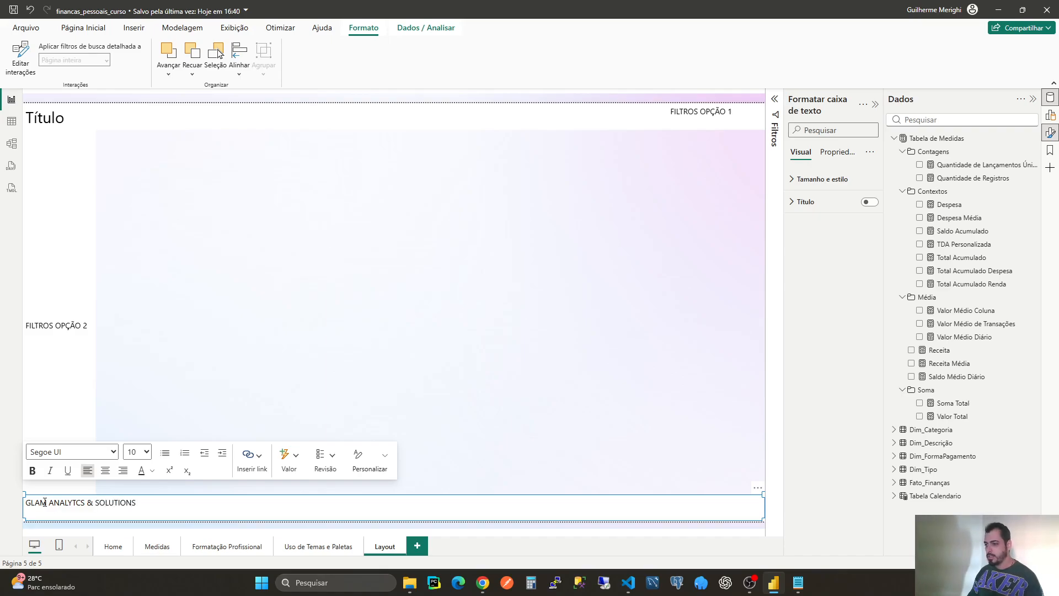
type("DESENVOLVIDO")
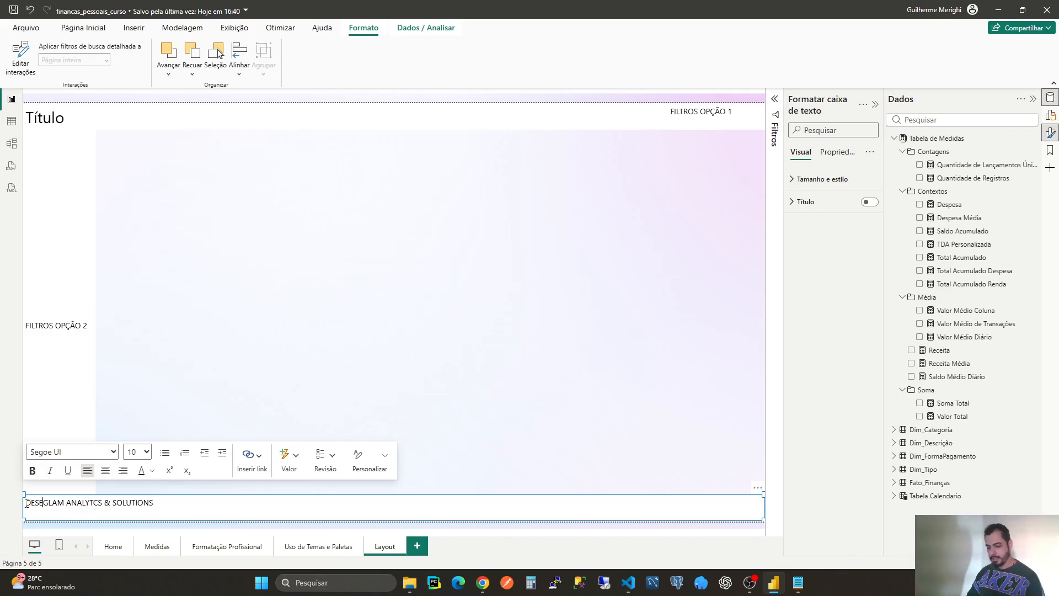
type(" POR")
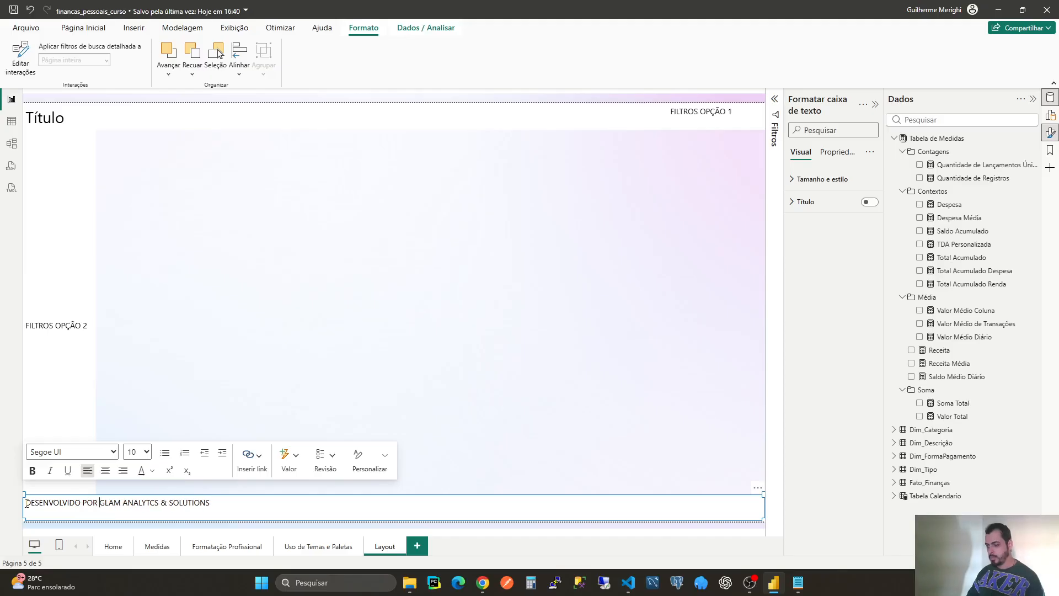
Format the footer text at size 8, in italics and aligned right.
left_click_drag(27, 502, 209, 502)
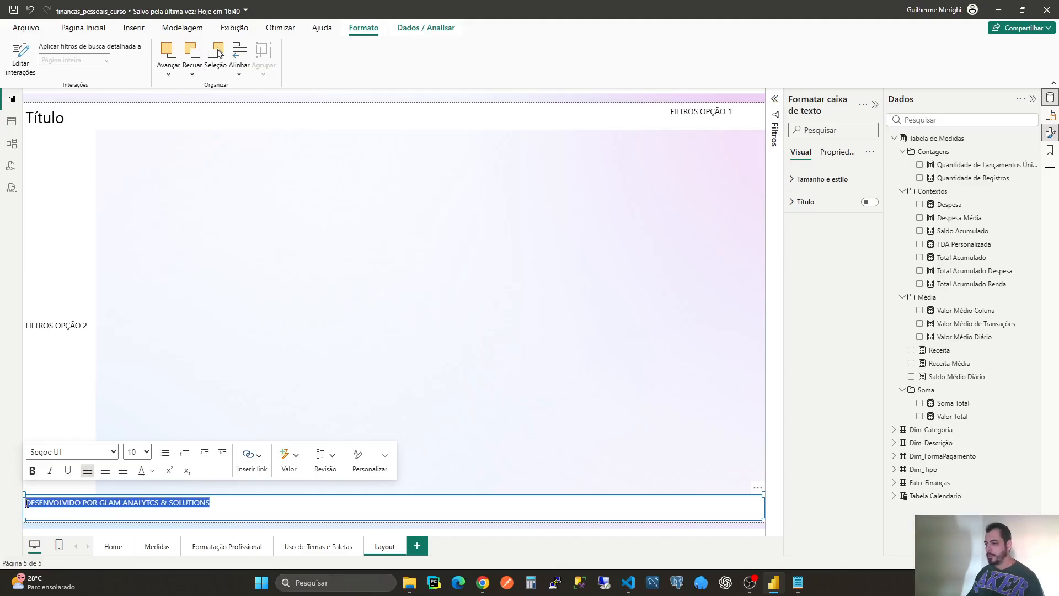
left_click(137, 452)
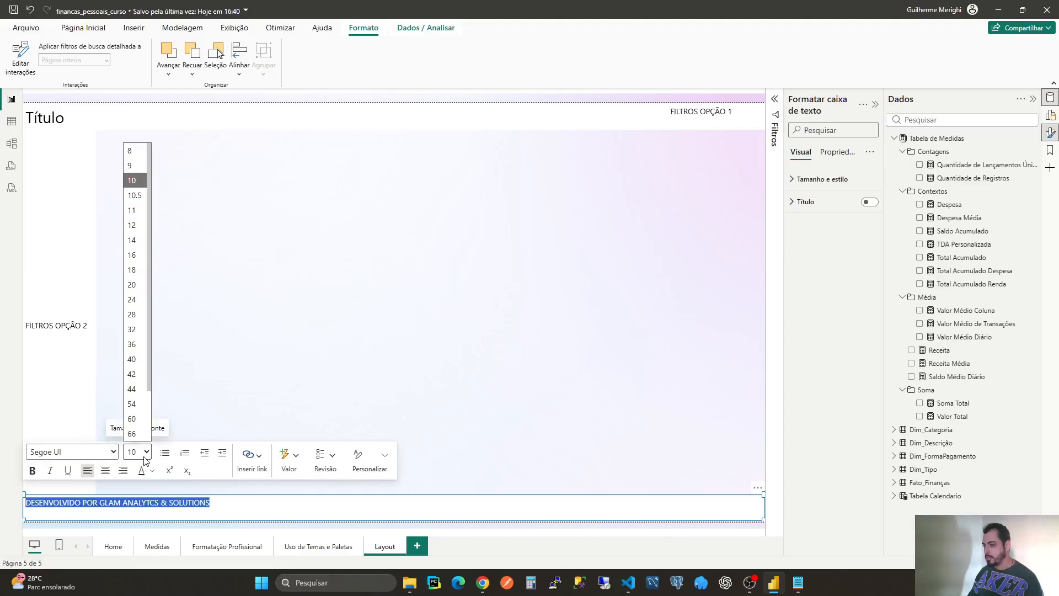
left_click(132, 153)
left_click(51, 471)
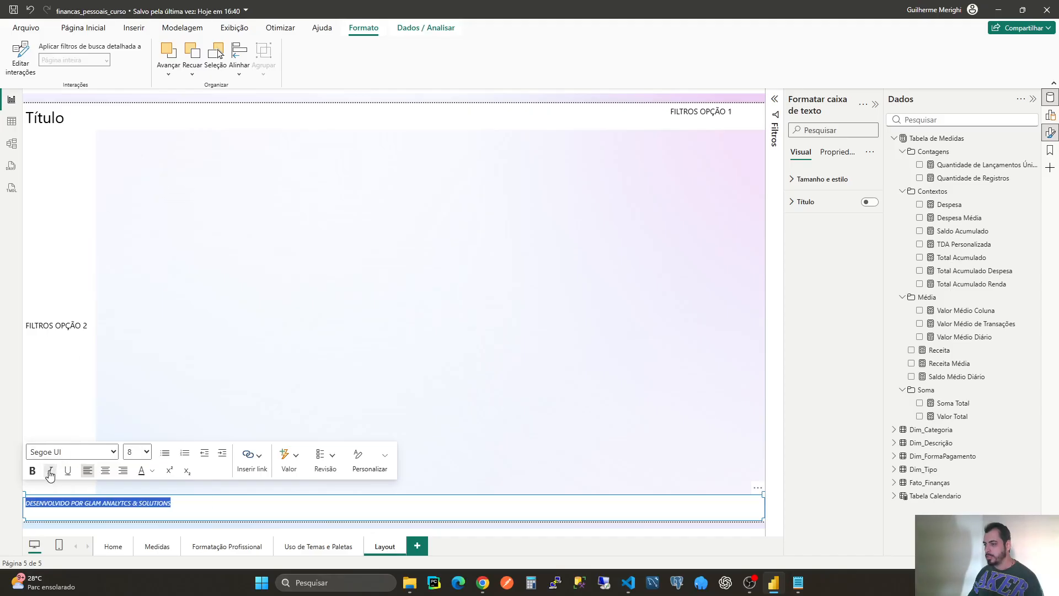
left_click(118, 472)
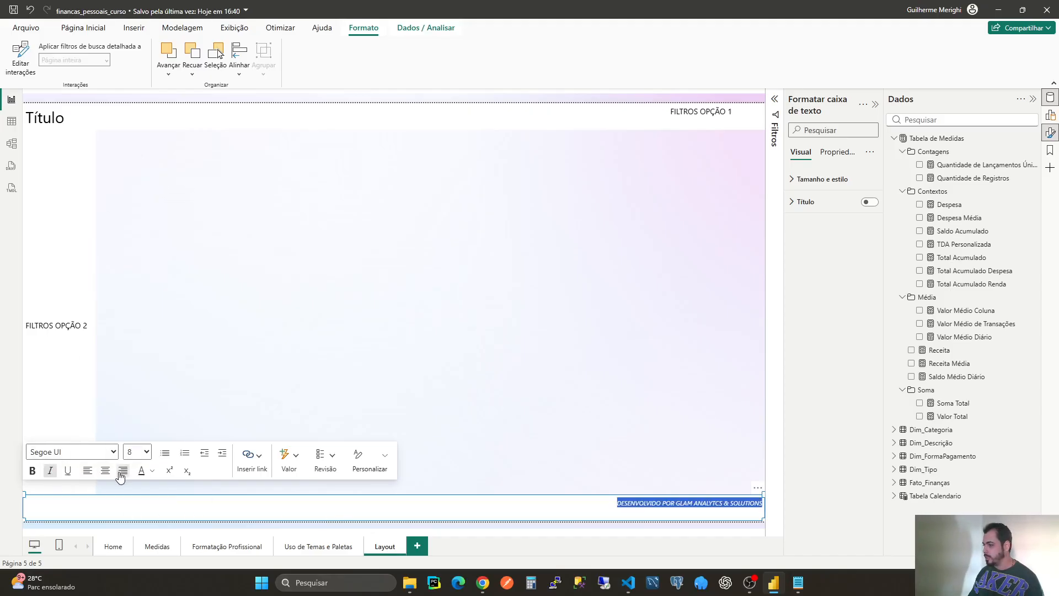
left_click(242, 507)
left_click(486, 500)
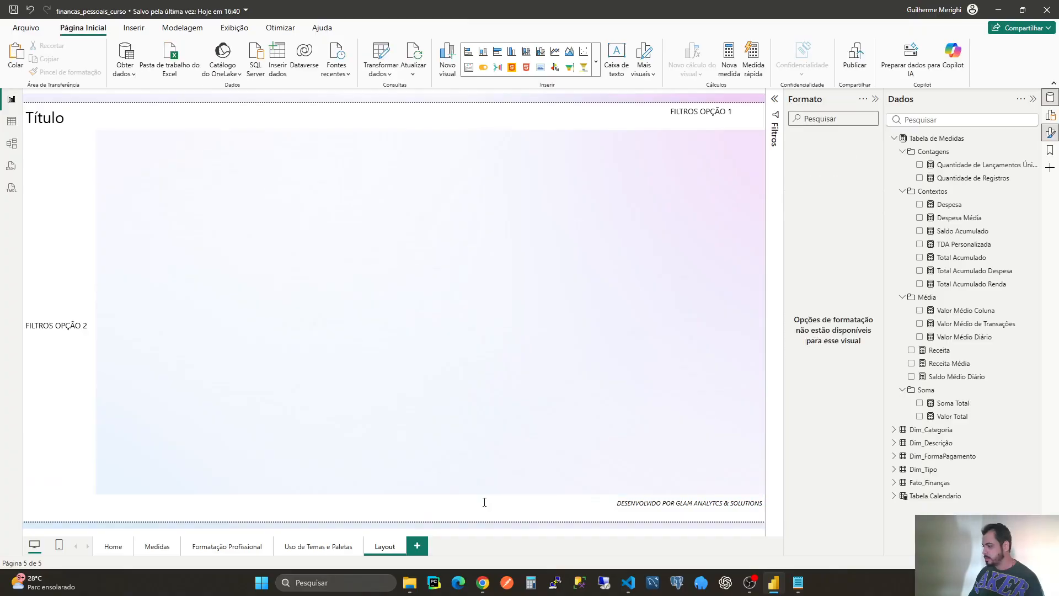
Reduce the footer strip's height from its upper edge and extend the FILTROS OPÇÃO 2 column down to meet it.
left_click(454, 500)
left_click_drag(396, 493, 396, 506)
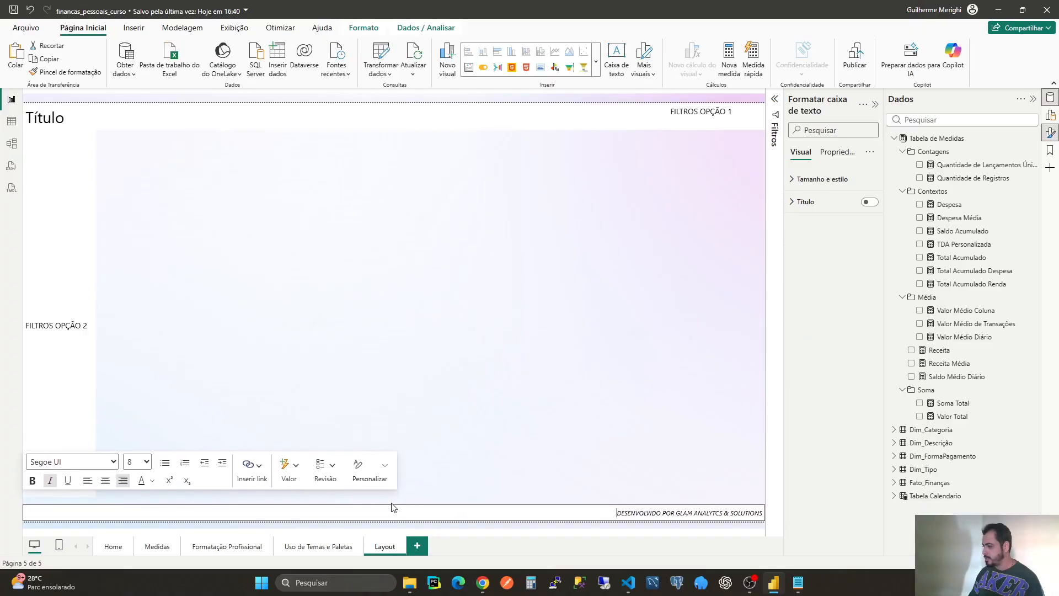
left_click(513, 475)
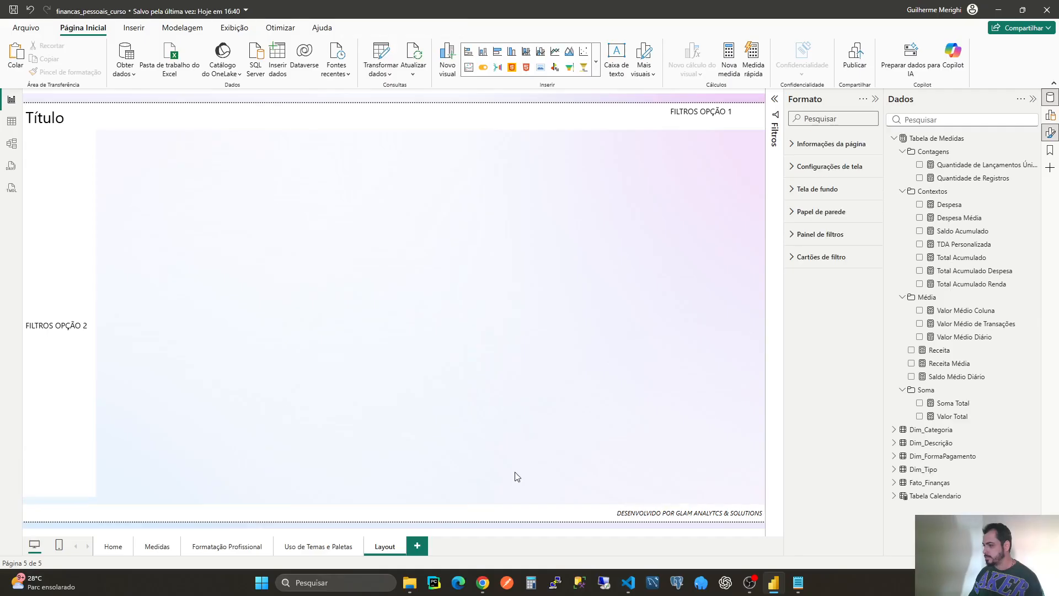
left_click(65, 487)
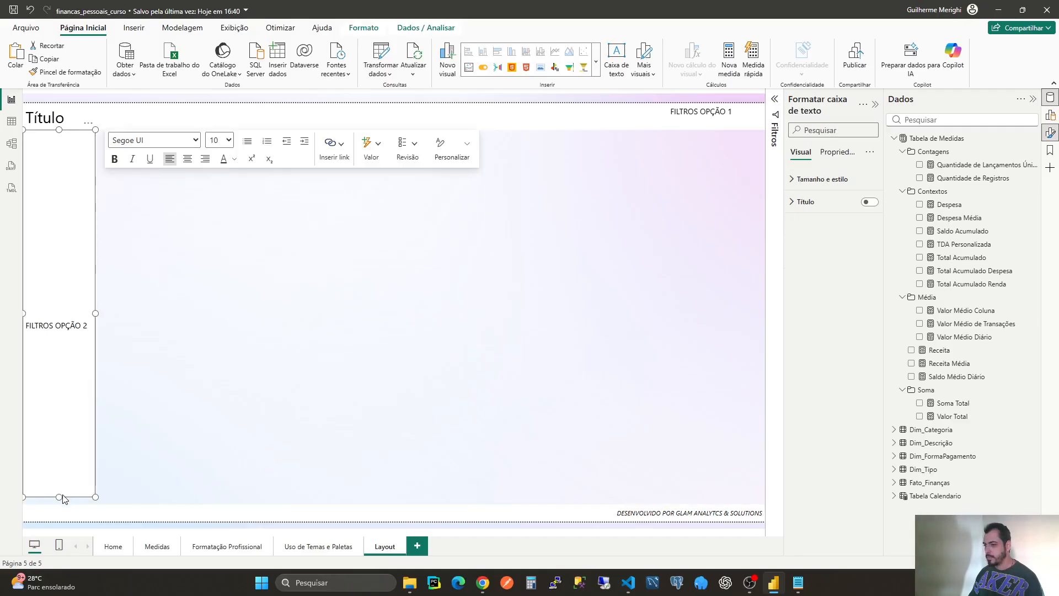
left_click(190, 450)
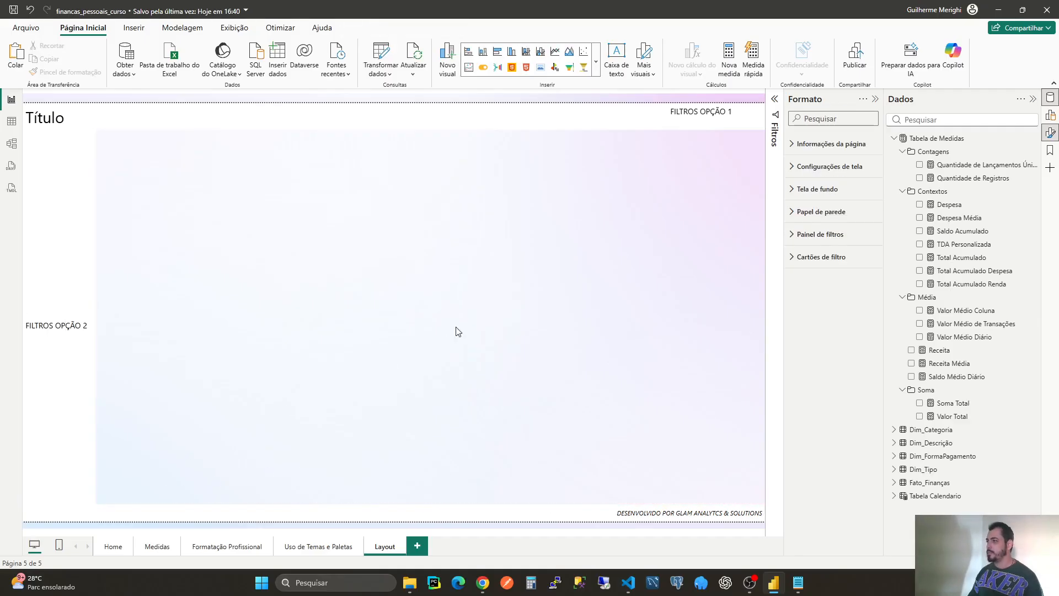
Add a text box reading OPÇÃO DE CARTÃO, about 206 wide and 85 high, in the content area's upper left corner.
left_click(617, 58)
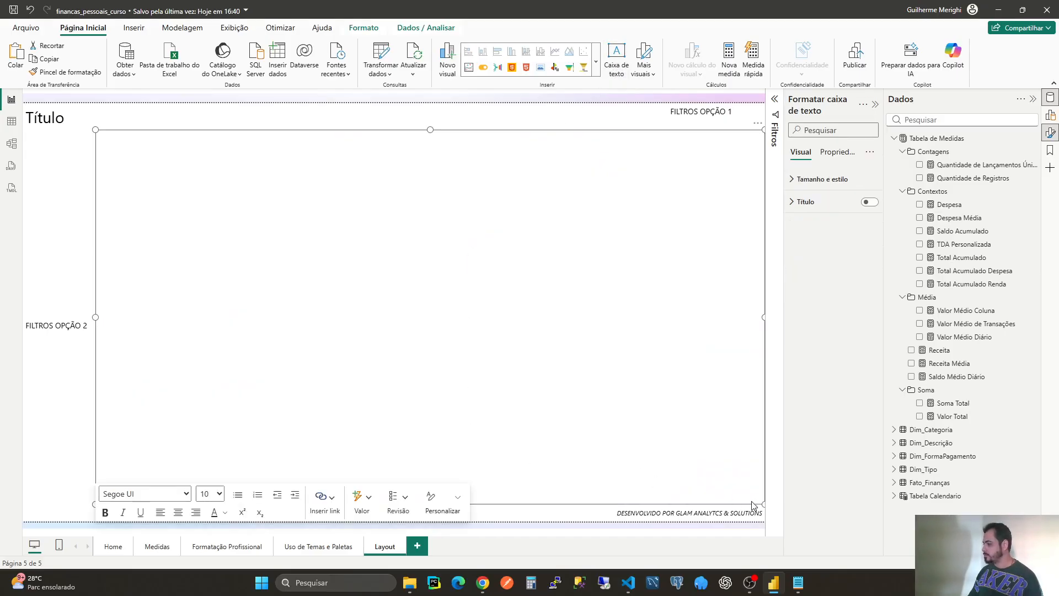
left_click_drag(763, 504, 206, 188)
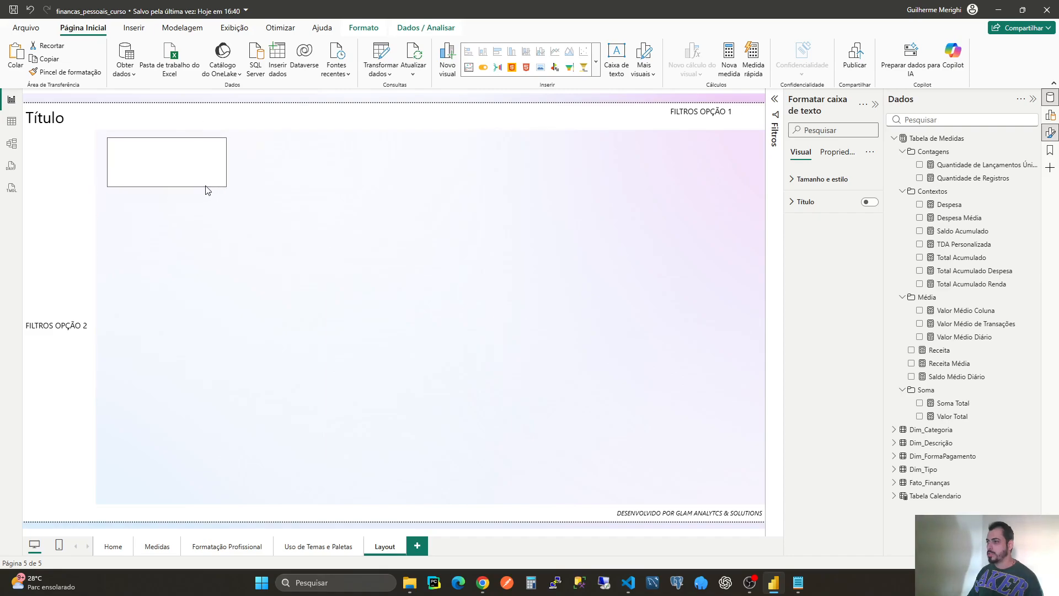
left_click(175, 175)
type("cARTÃO")
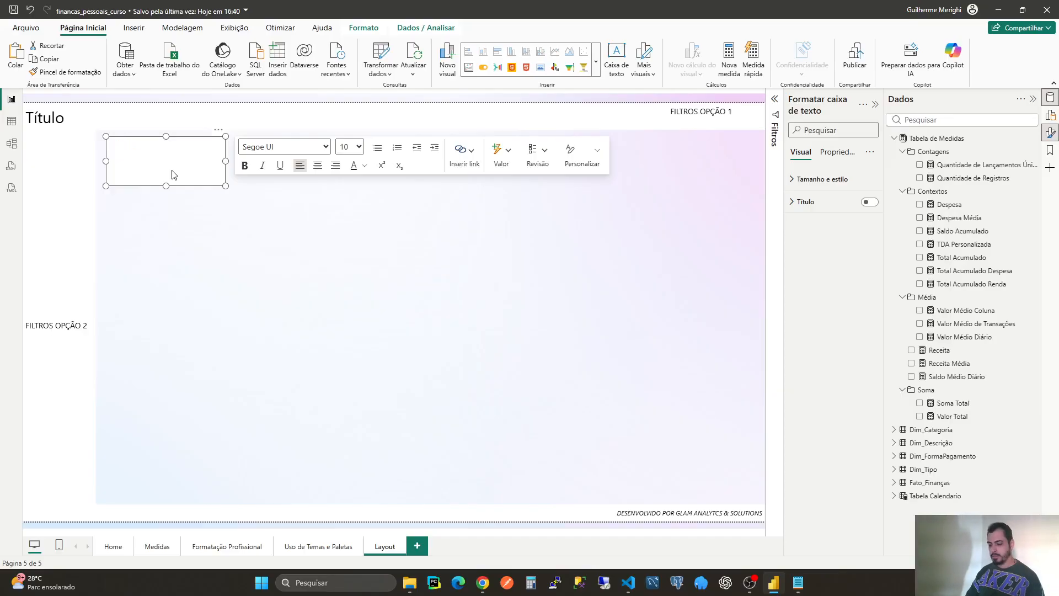
type("OPÇÃO DE CART")
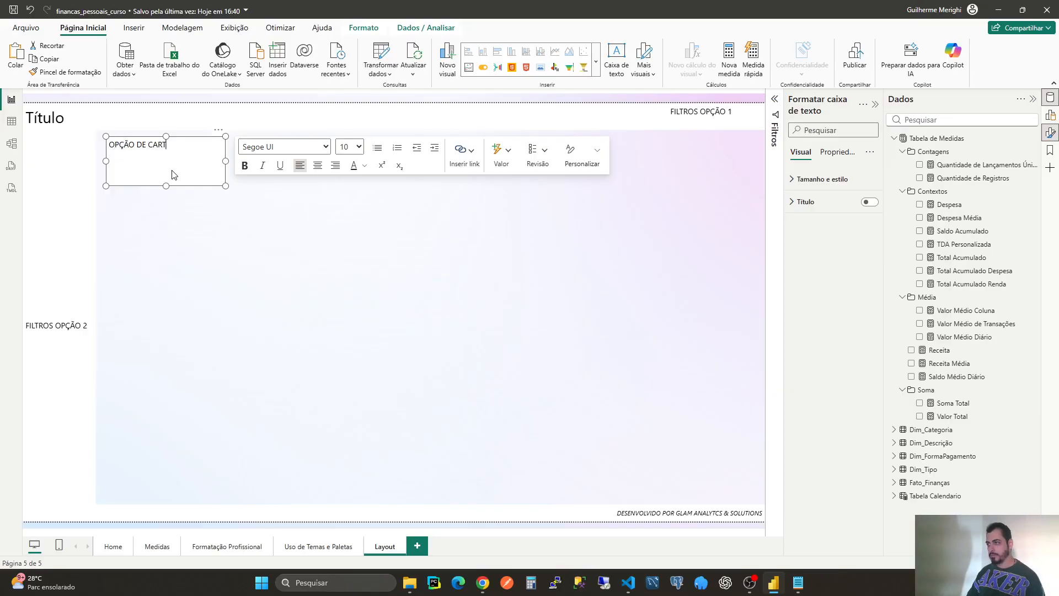
type("ÃO")
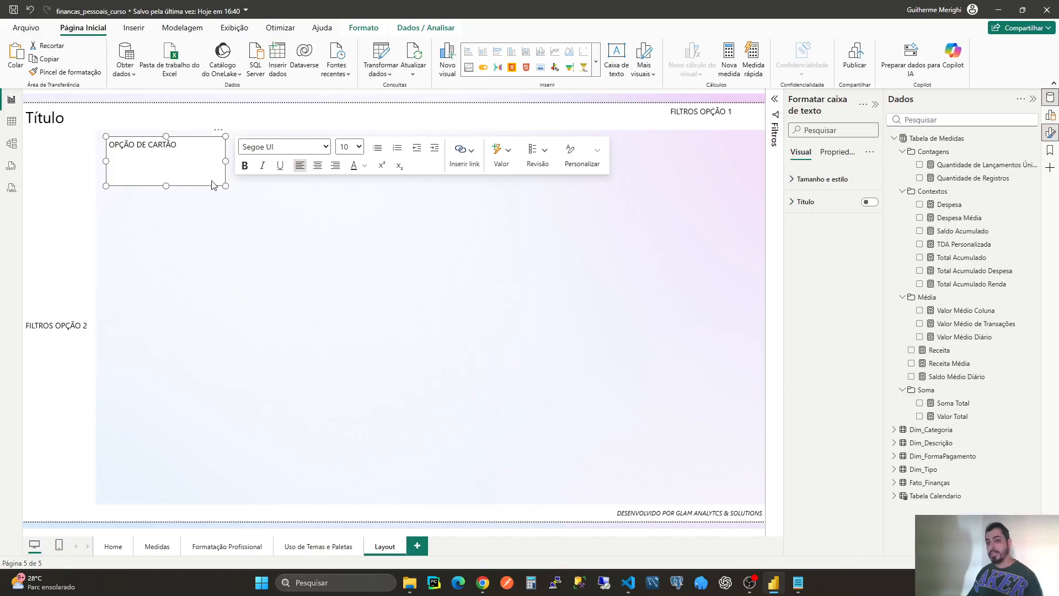
Set the OPÇÃO DE CARTÃO box's height to 80 and width to 160.
left_click(837, 152)
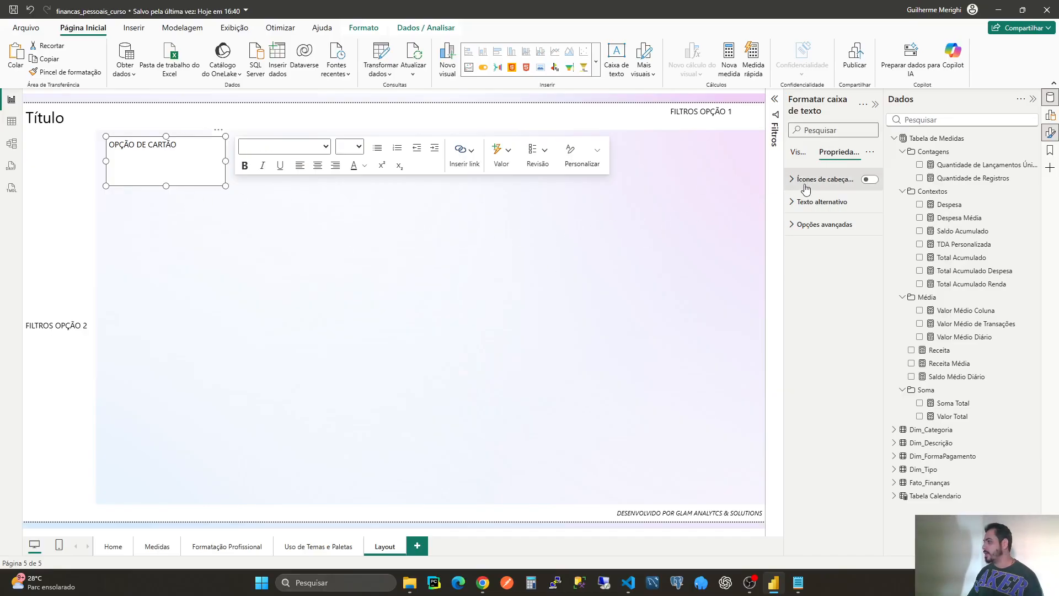
left_click(801, 152)
left_click(817, 179)
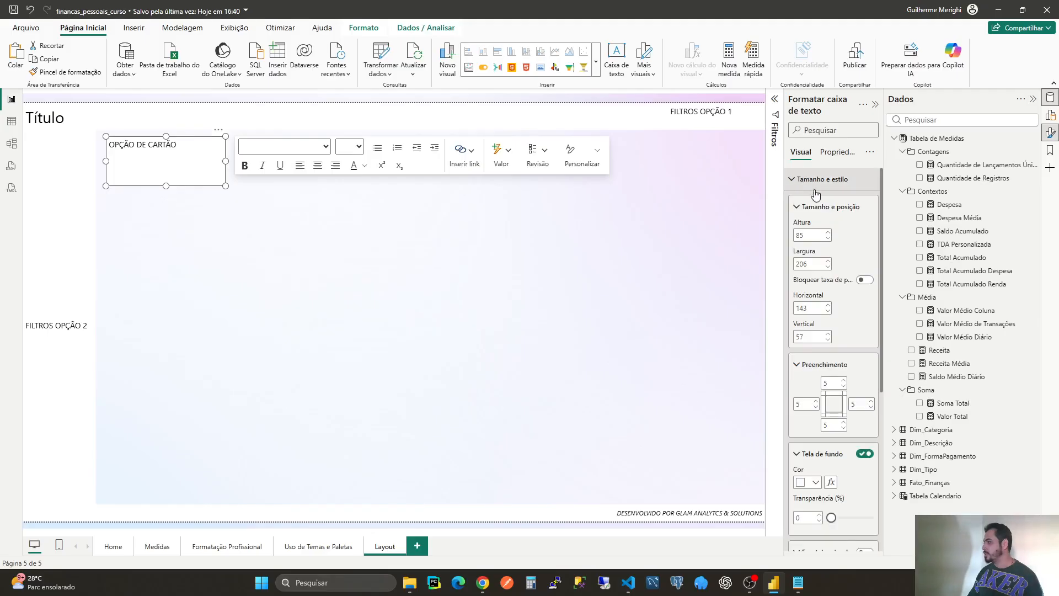
left_click(806, 237)
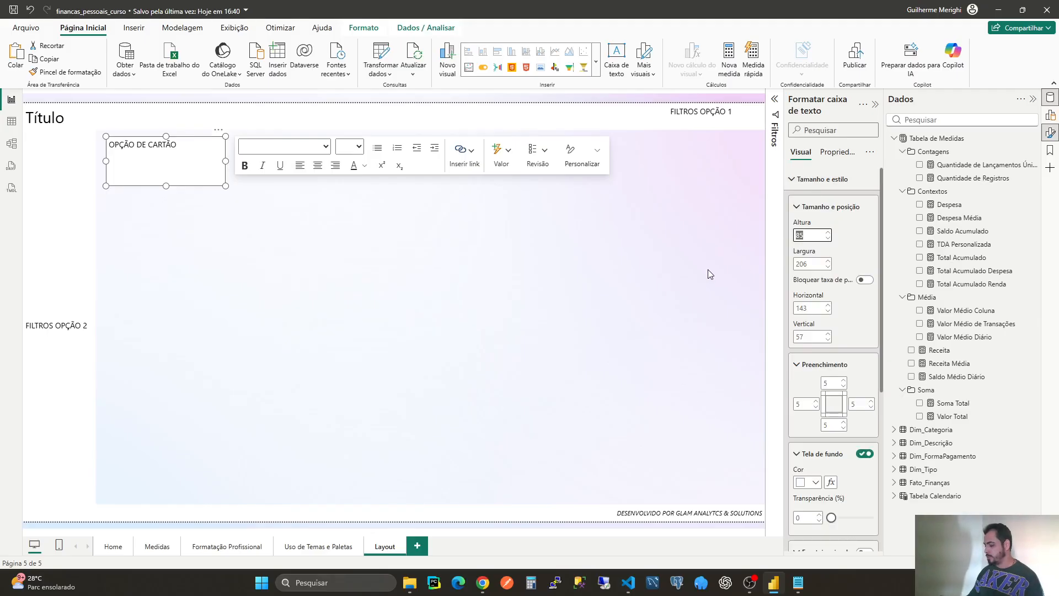
type("100")
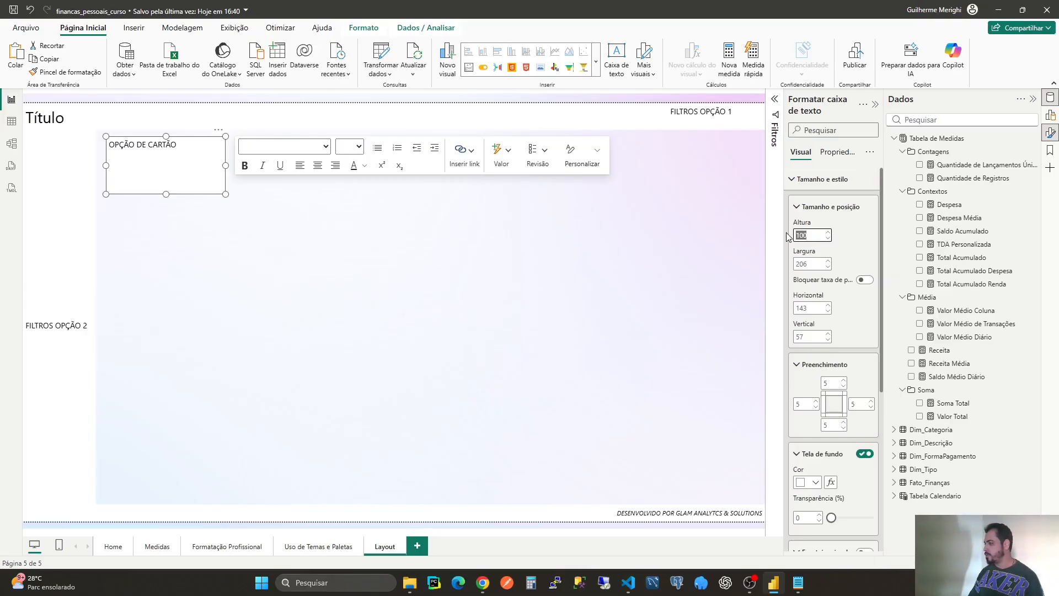
left_click(812, 264)
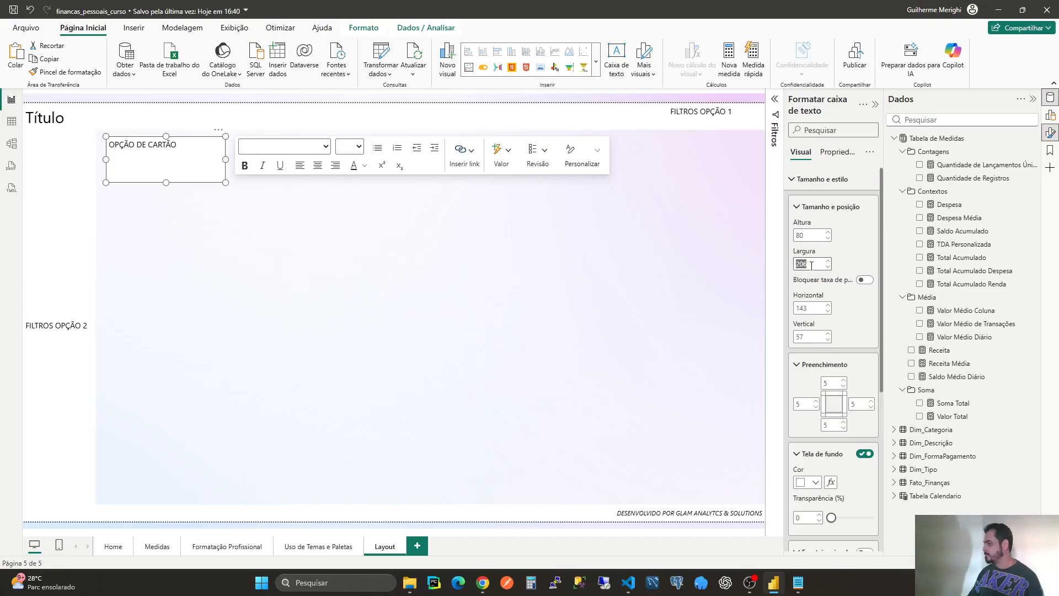
type("160")
key("Return")
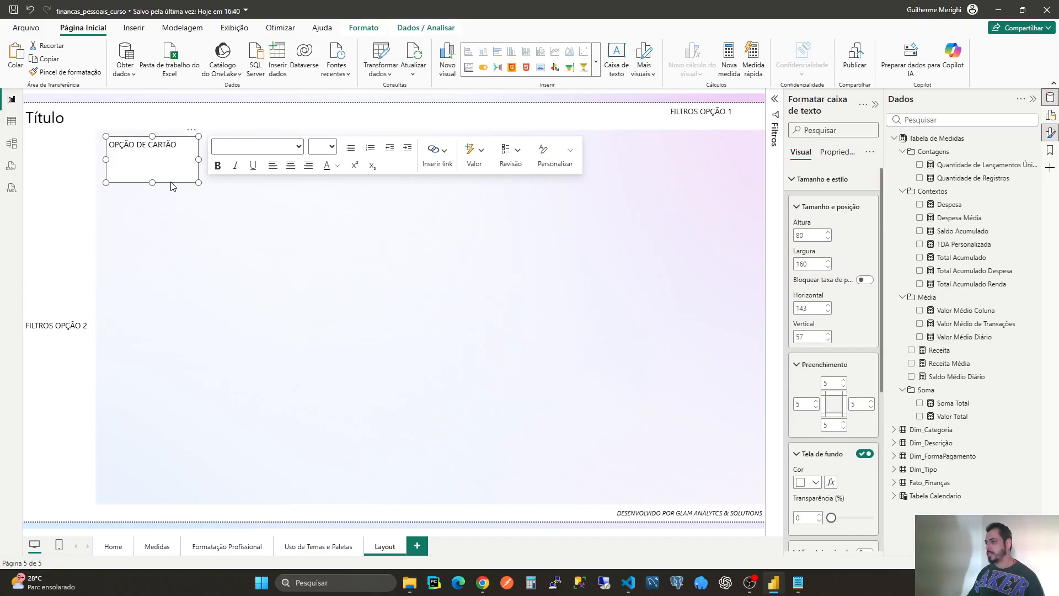
Duplicate the OPÇÃO DE CARTÃO box to form a row of four evenly spaced cards along the content area's upper edge.
left_click_drag(173, 186, 381, 186)
key("ctrl+v")
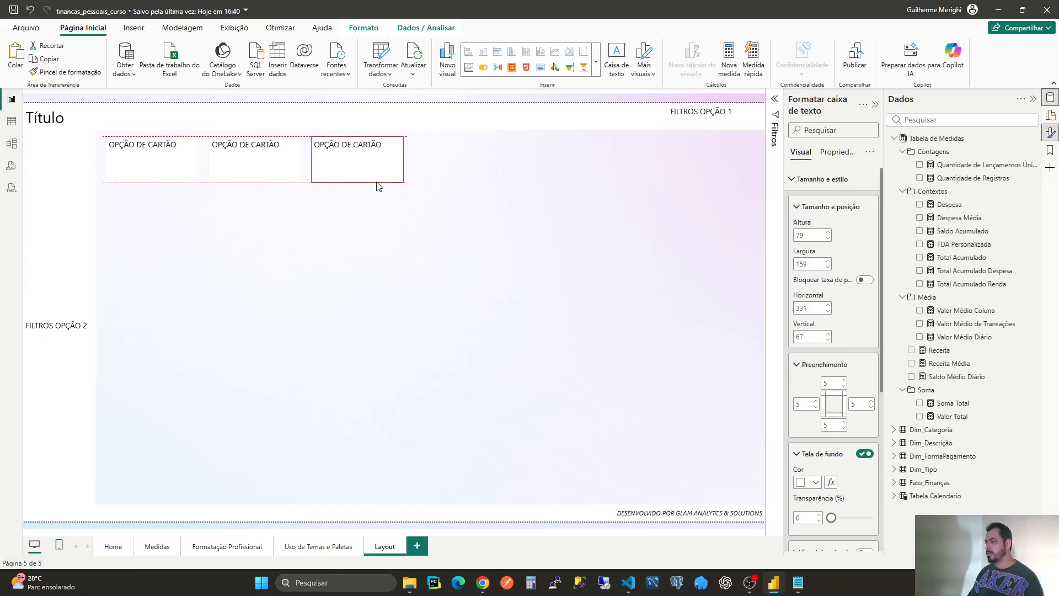
left_click(454, 227)
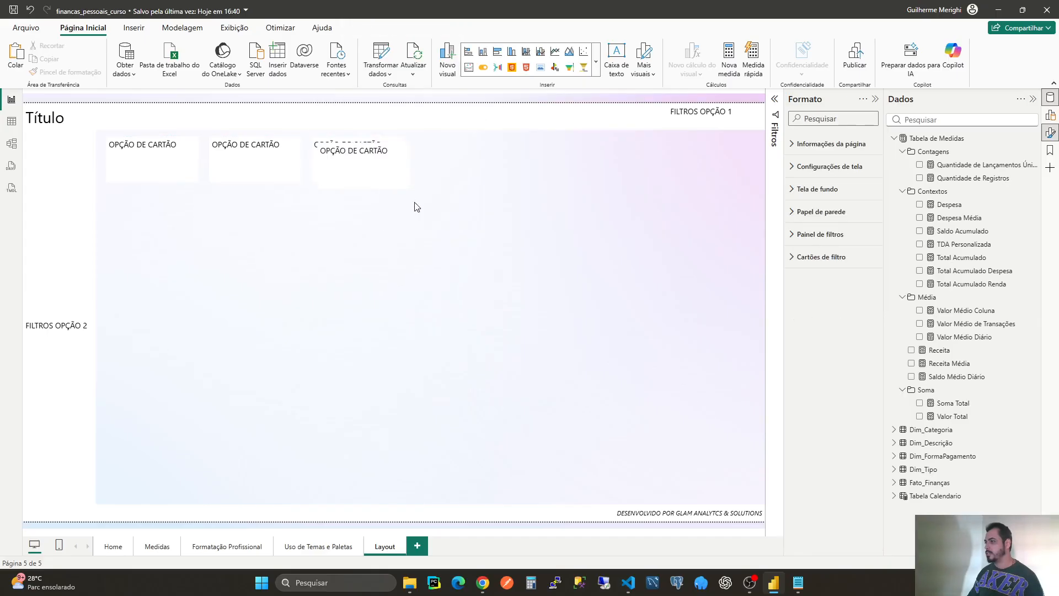
left_click(394, 187)
key("ctrl+v")
left_click_drag(394, 194, 484, 187)
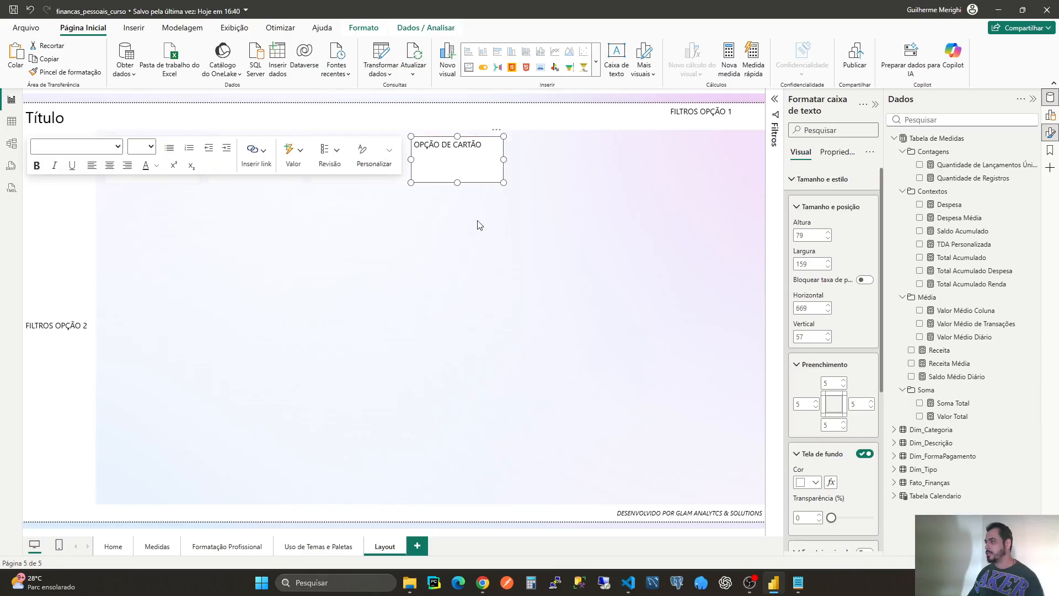
left_click(478, 262)
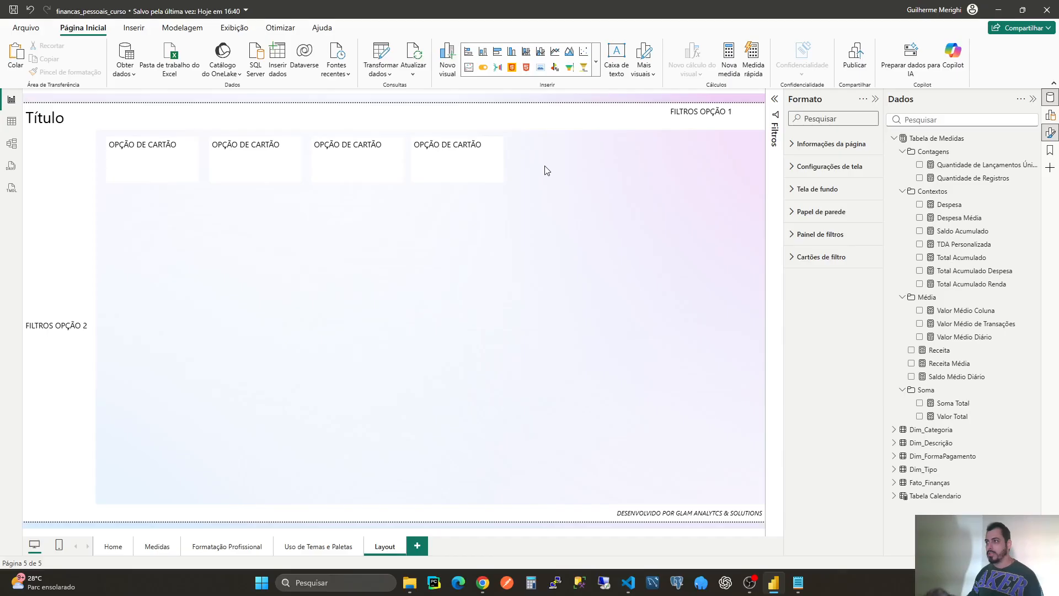
Centre the text in each of the four OPÇÃO DE CARTÃO boxes.
left_click(110, 144)
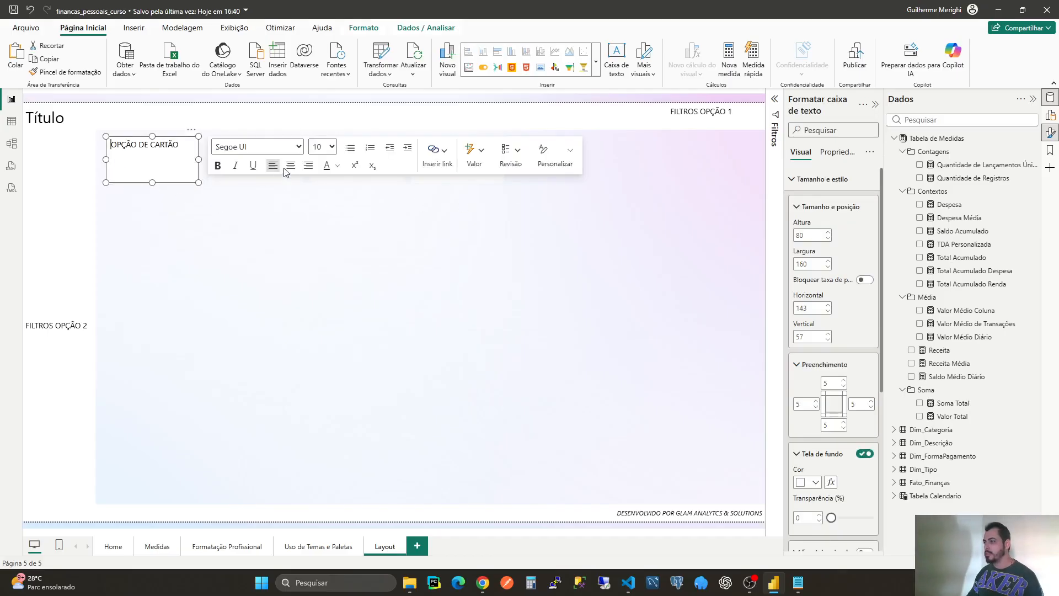
left_click(110, 146)
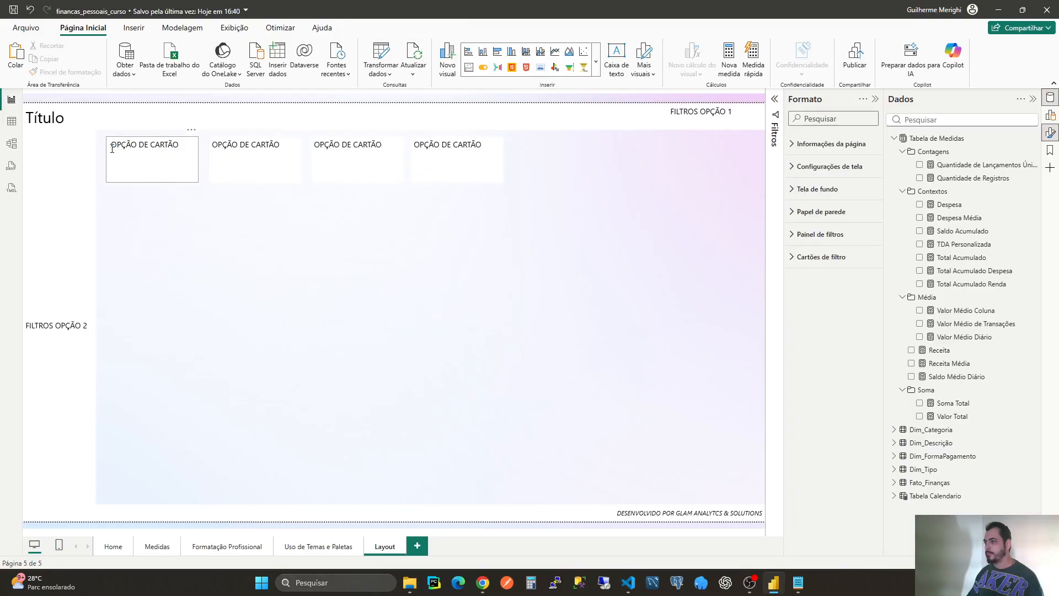
left_click(109, 145)
key("BackSpace")
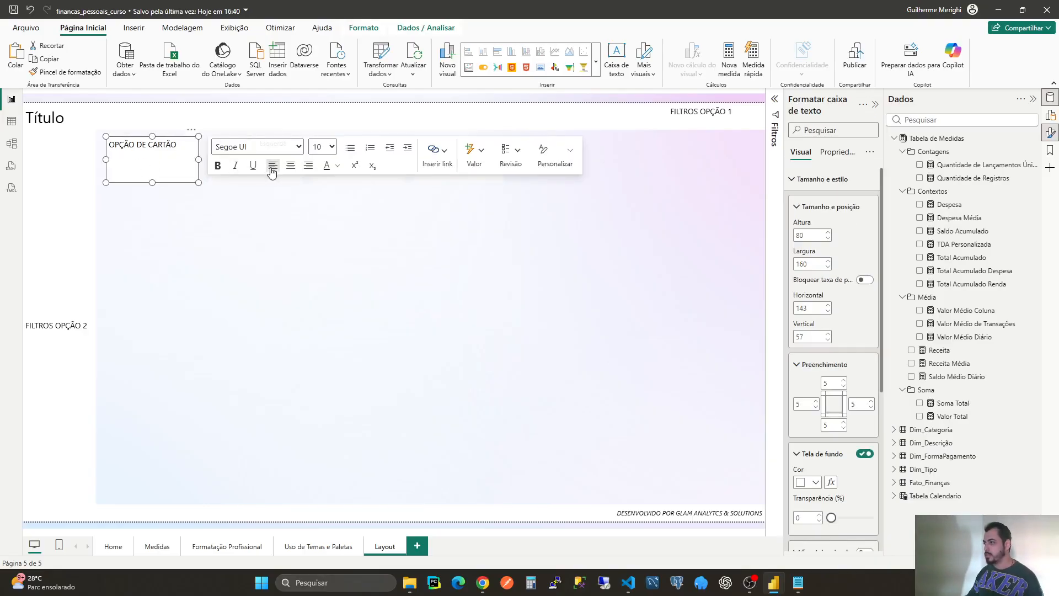
left_click(290, 166)
left_click(248, 276)
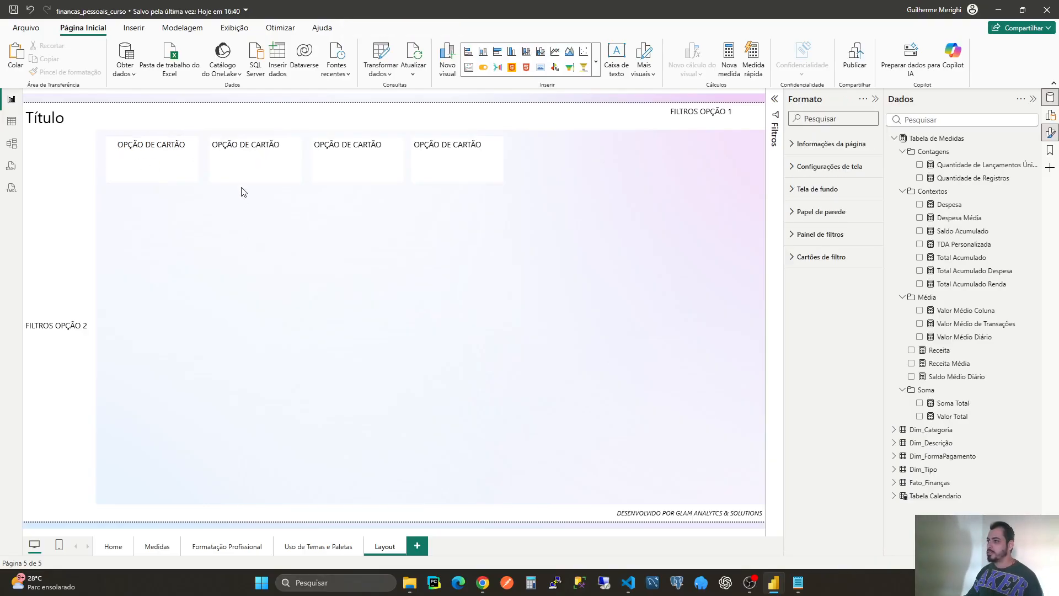
left_click(362, 179)
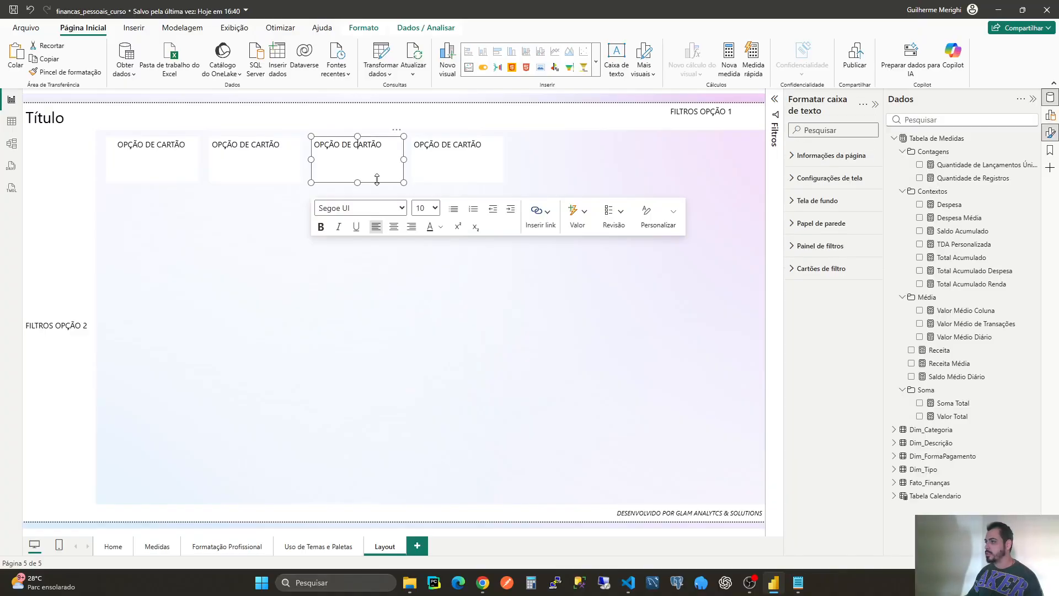
left_click(277, 181)
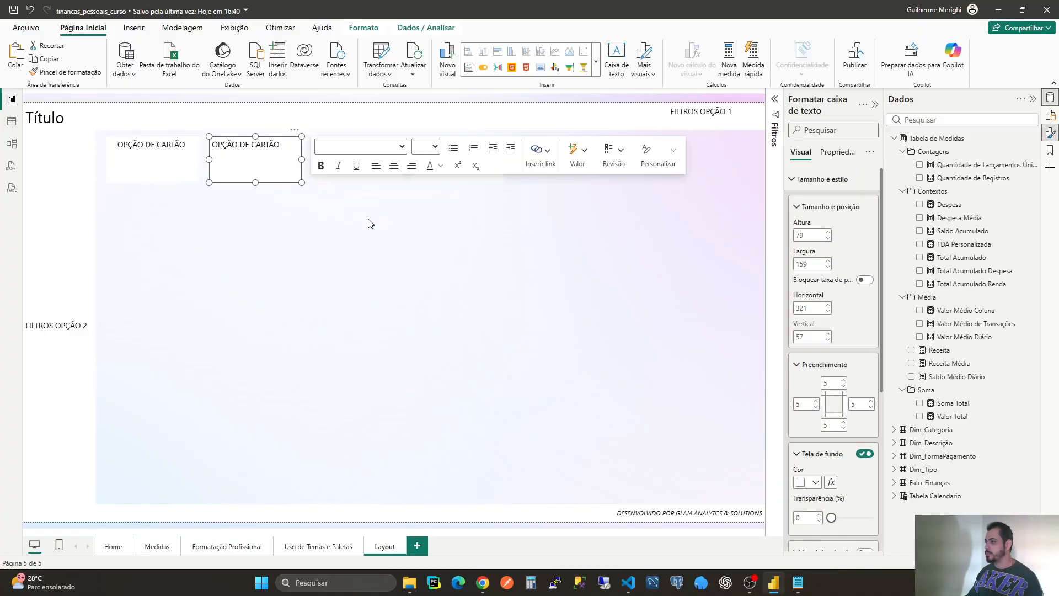
left_click(459, 184)
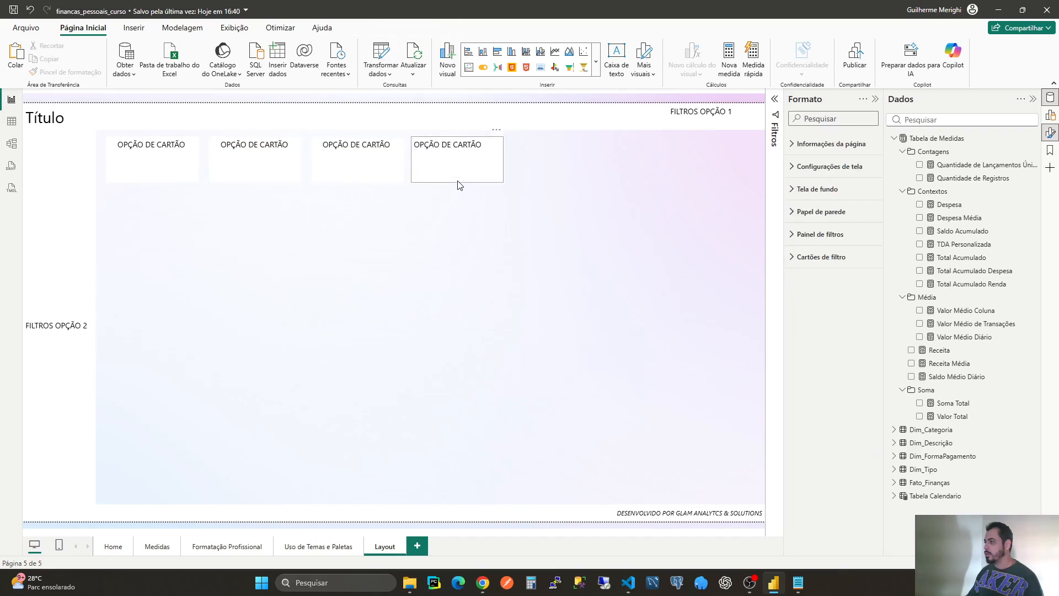
left_click(459, 182)
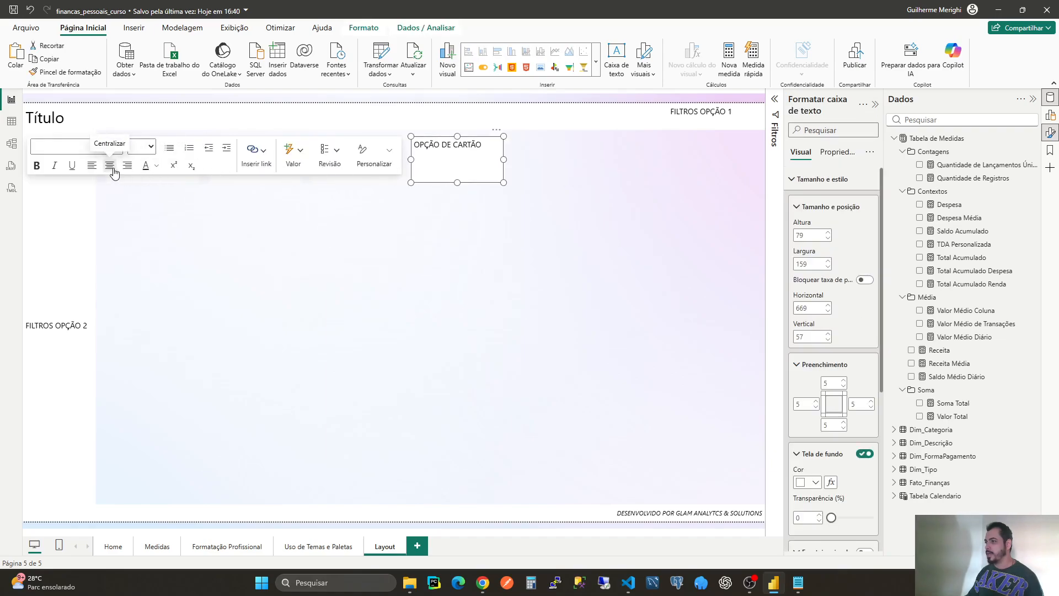
left_click(147, 237)
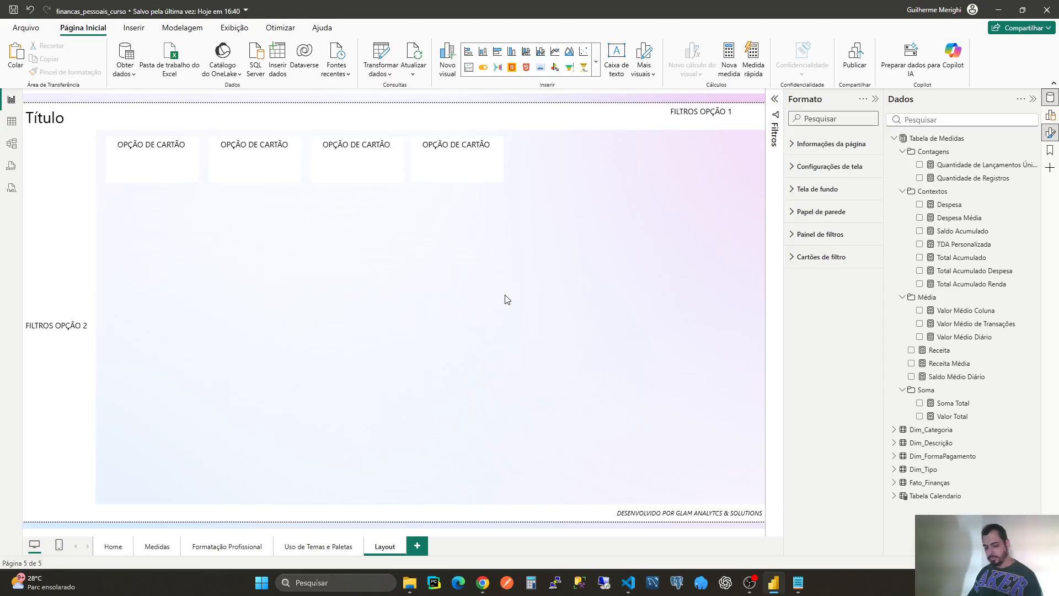
Duplicate the fourth card beside the row and enlarge the copy to about 434 wide and 311 high, reaching the page's right edge.
left_click(490, 185)
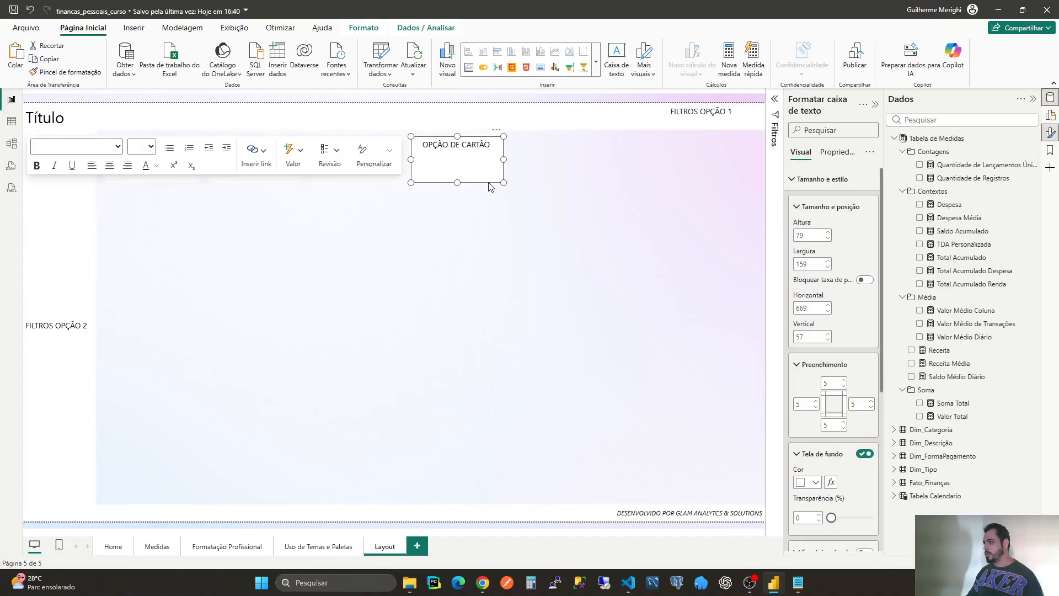
key("ctrl+c")
key("ctrl+v")
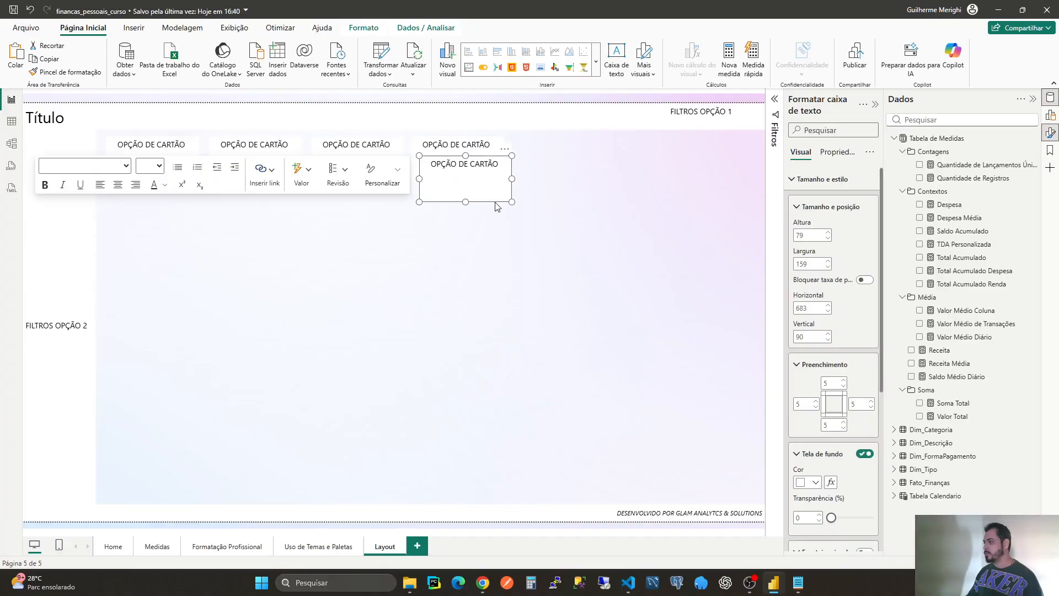
left_click_drag(495, 204, 764, 160)
left_click_drag(639, 182, 636, 321)
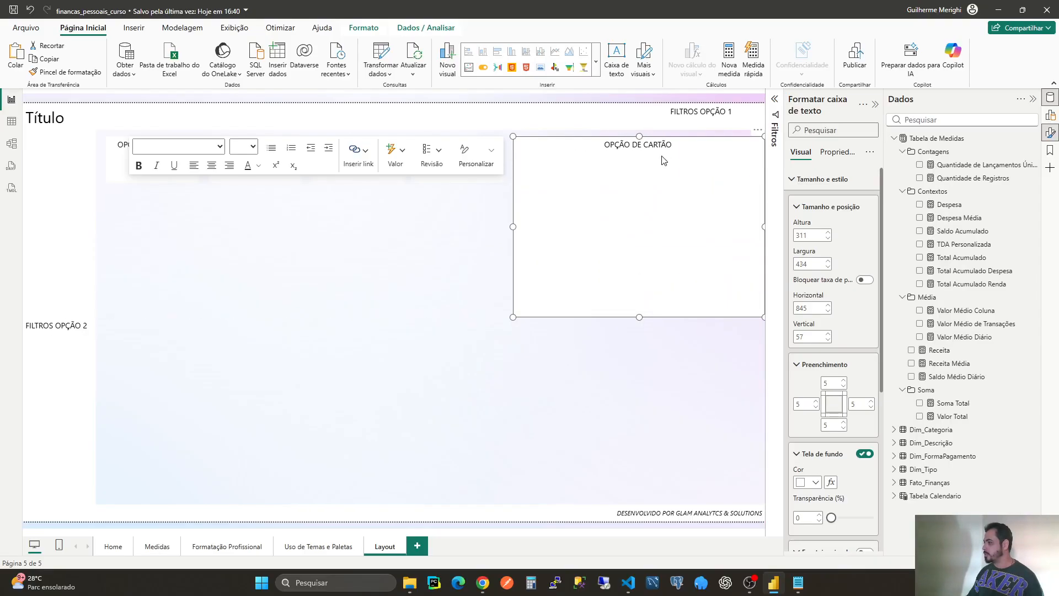
Change the large box's text to OPÇÃO DE GRÁFICO DE BARRAS.
left_click_drag(675, 145, 639, 146)
left_click(640, 147)
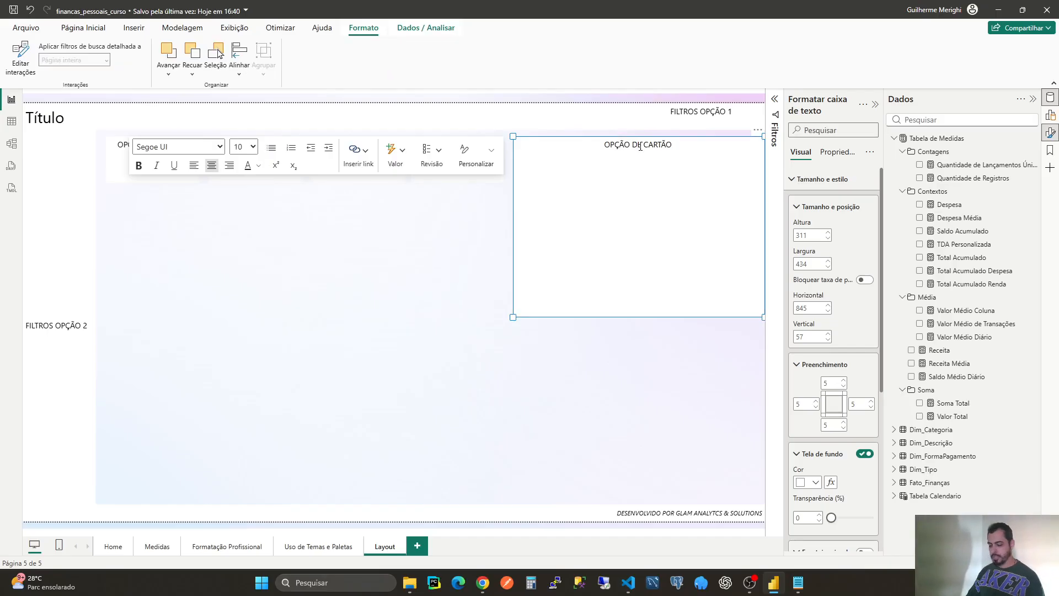
type("E")
type(" GRÁFICO DE")
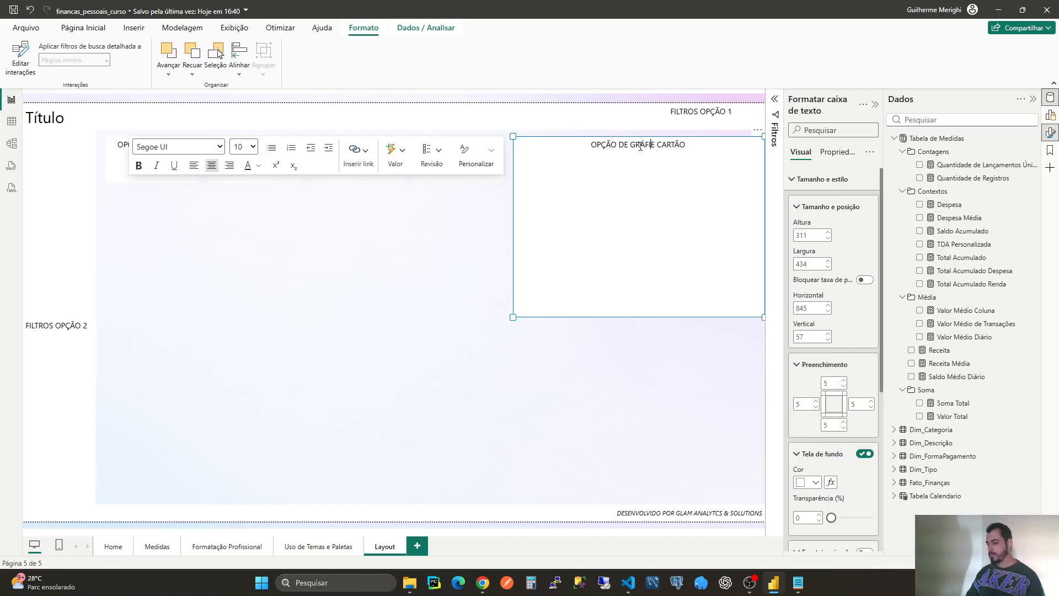
type(" BARRA")
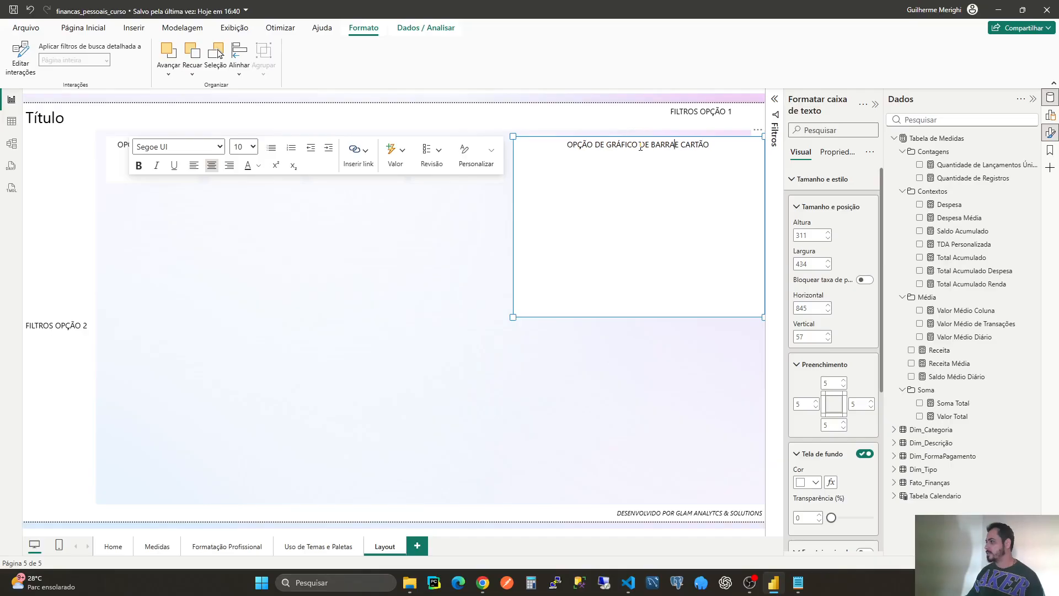
left_click_drag(710, 150, 678, 143)
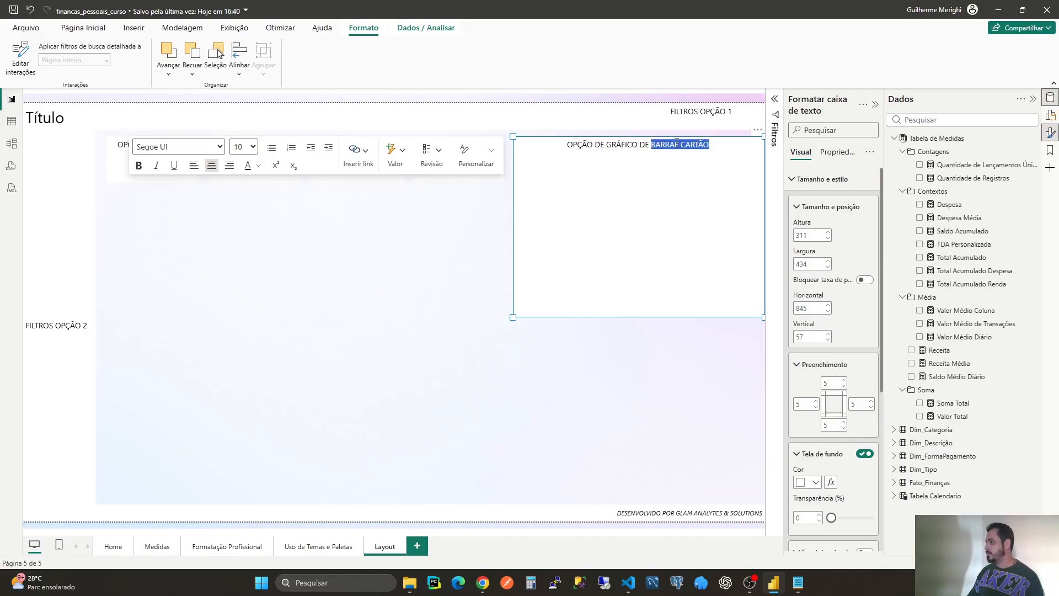
type("BARRAS")
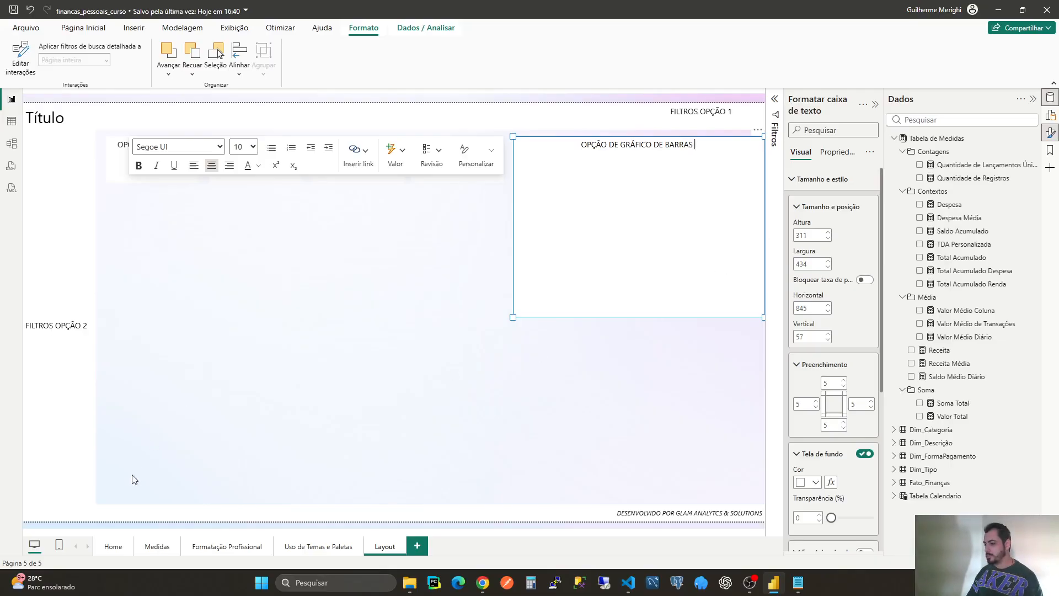
left_click(213, 546)
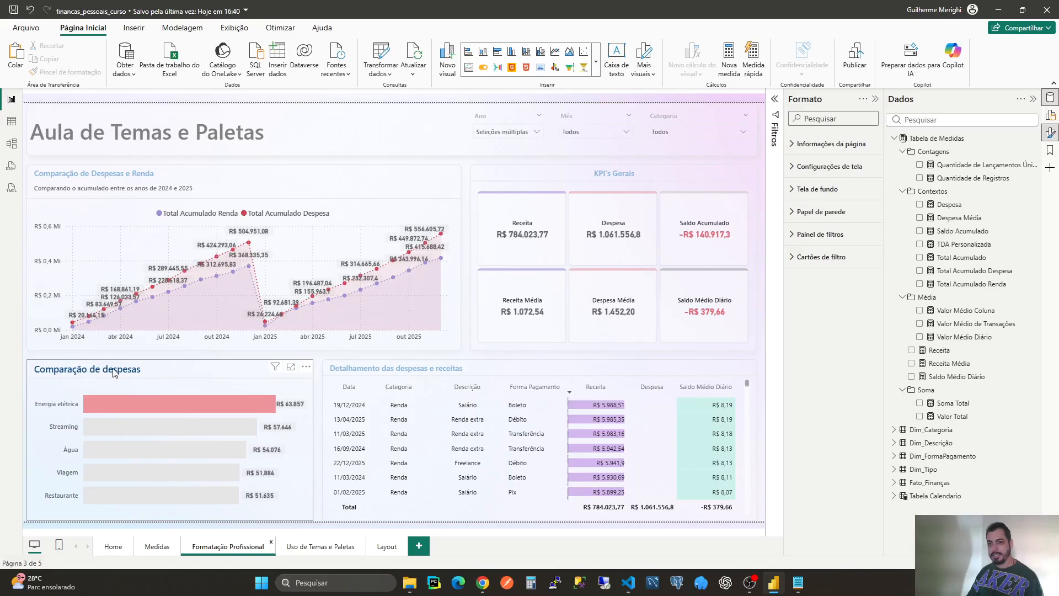
left_click(335, 554)
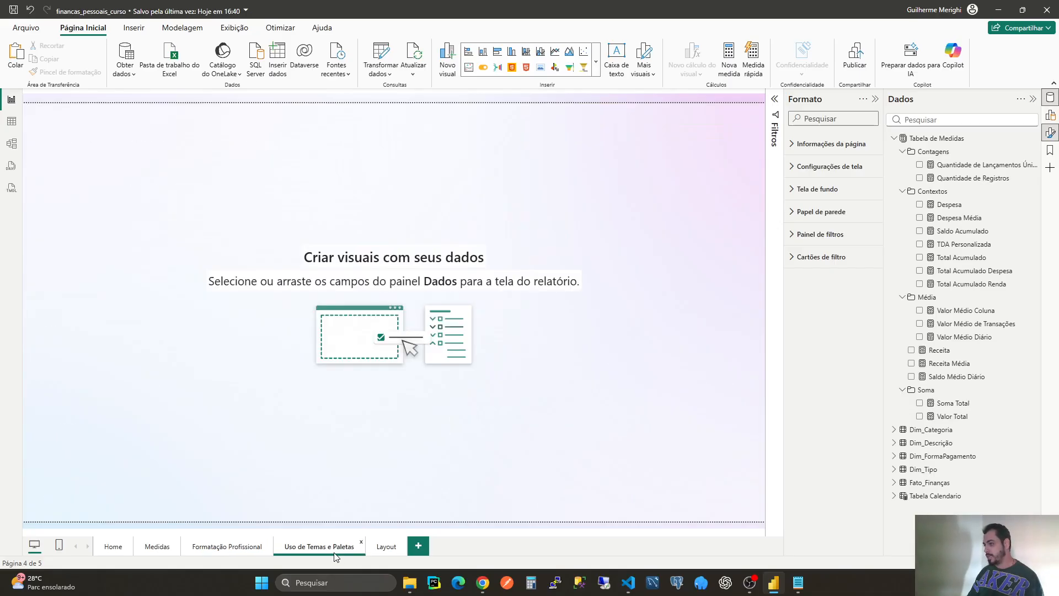
left_click(387, 549)
Duplicate the OPÇÃO DE GRÁFICO DE BARRAS box and place the copy directly below the original, just above the footer.
left_click(533, 315)
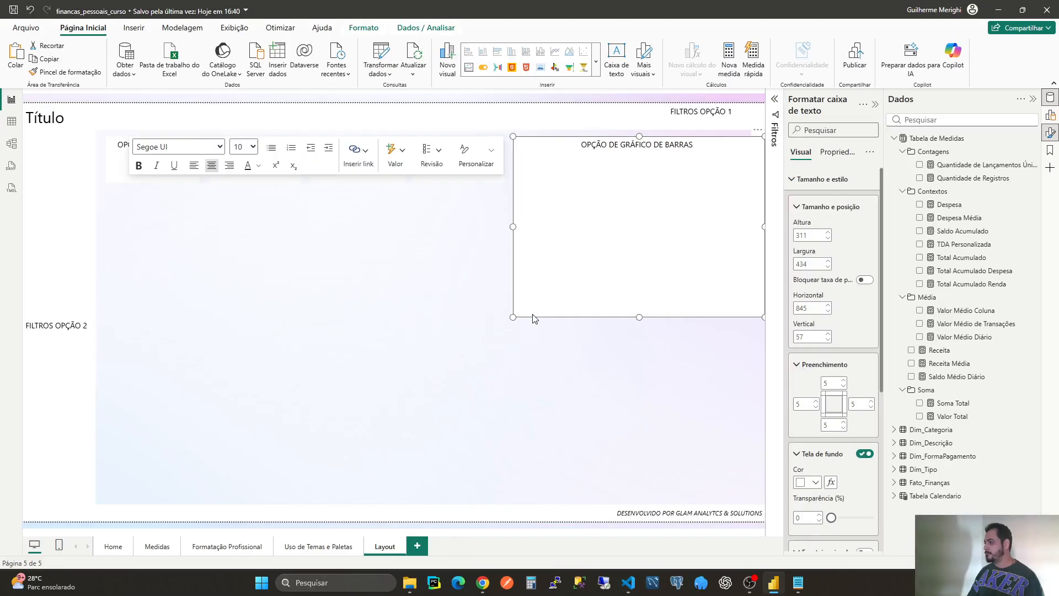
left_click(533, 316)
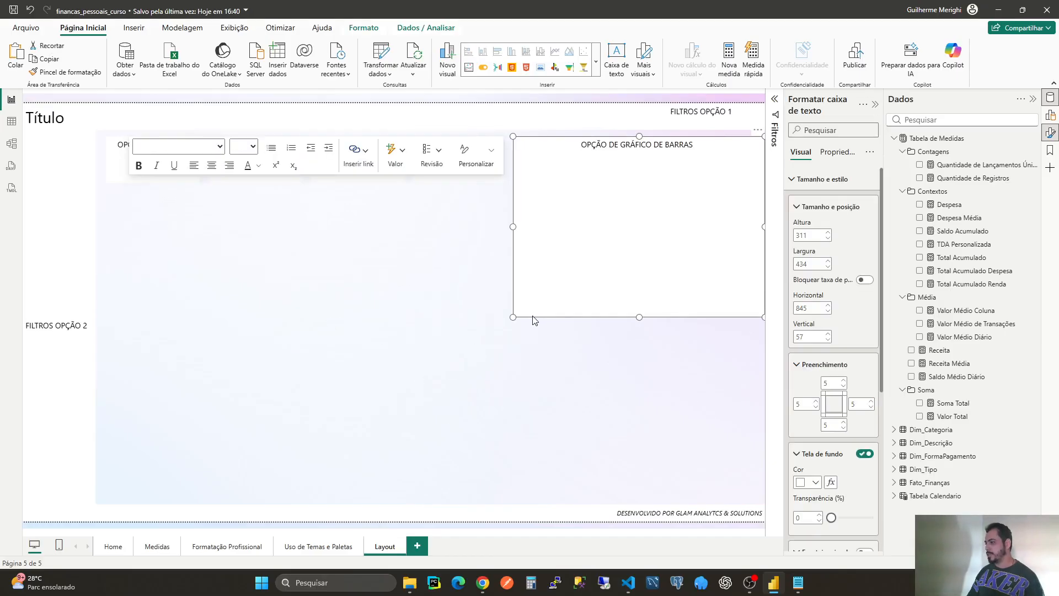
key("ctrl+c")
key("ctrl+v")
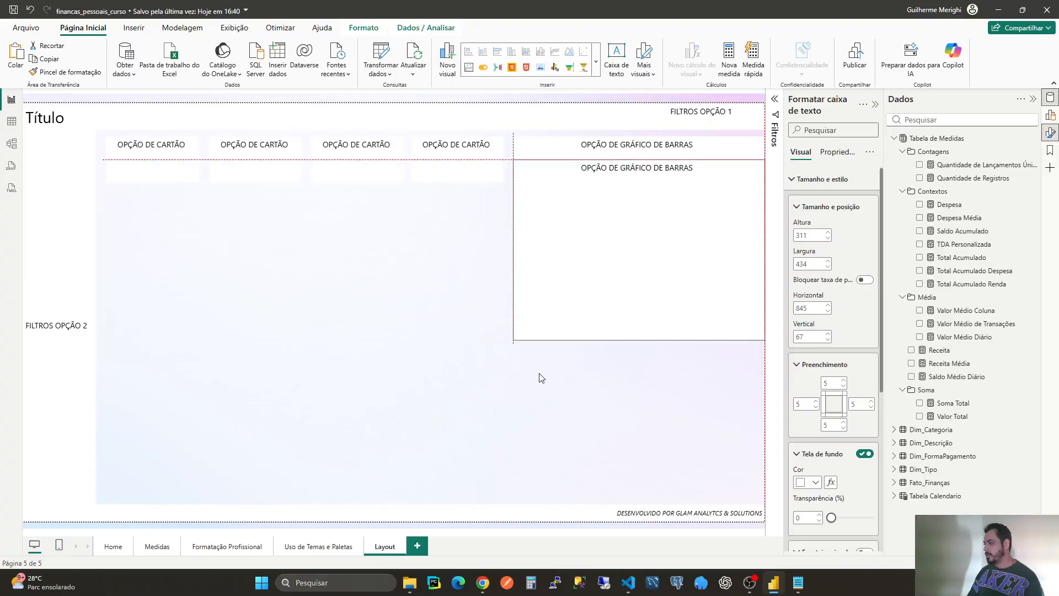
left_click_drag(543, 324, 542, 507)
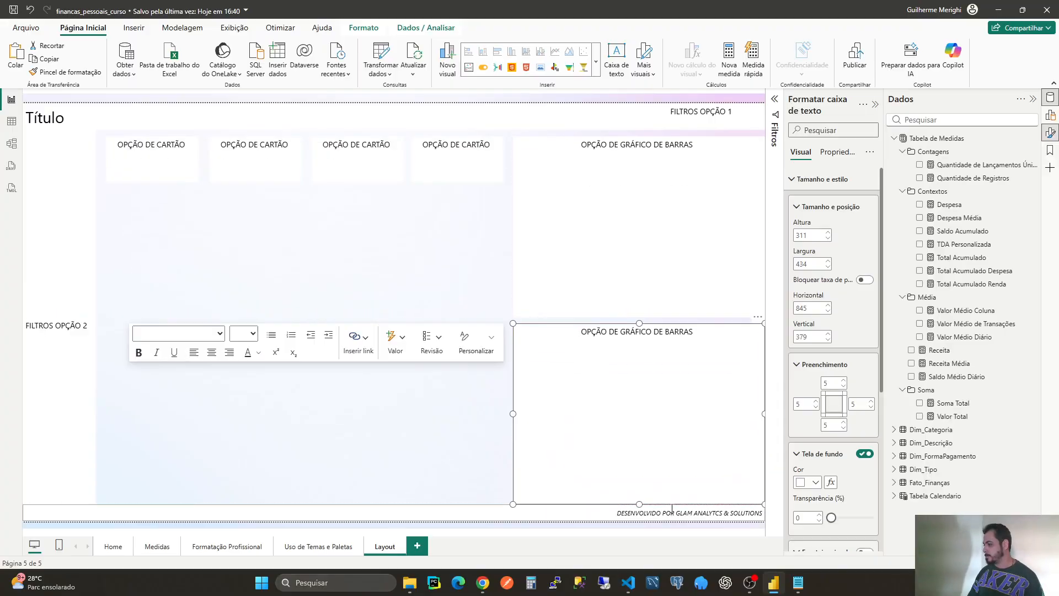
Slightly reduce the lower chart box's height from its bottom edge to leave a gap above the footer.
double_click(637, 503)
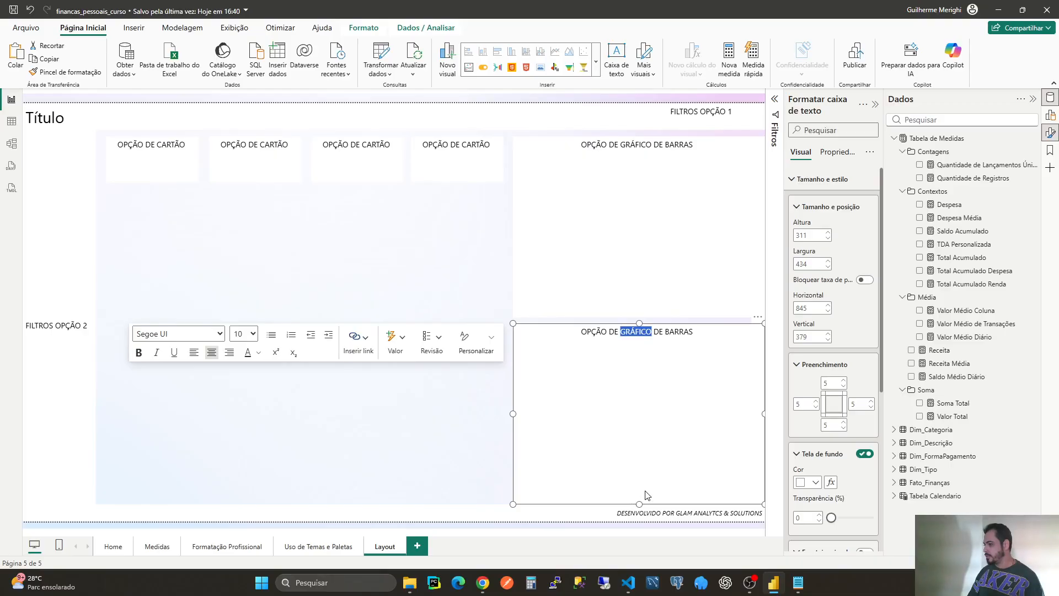
left_click(644, 502)
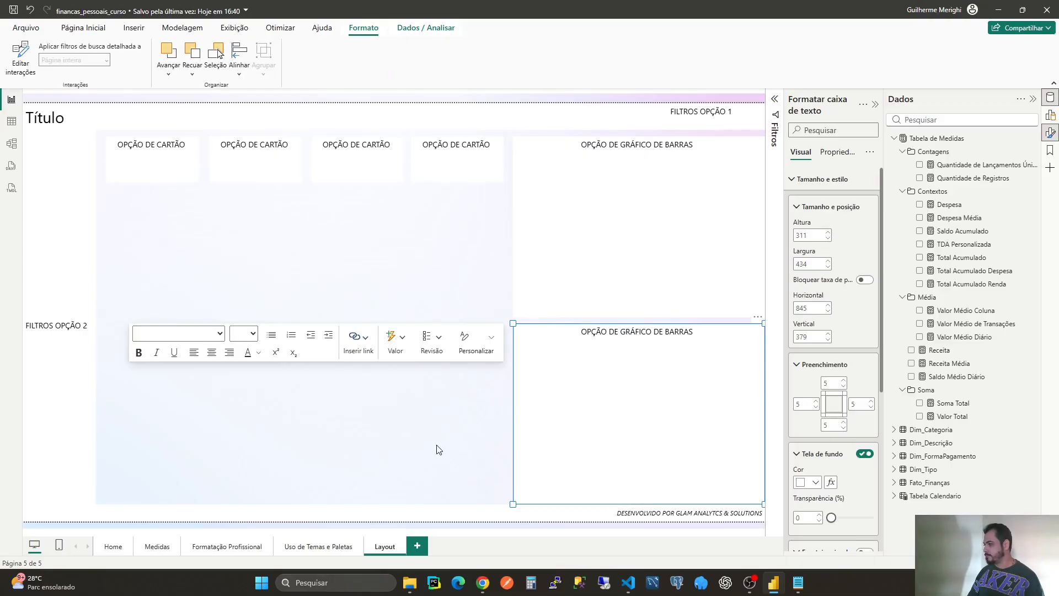
left_click(437, 450)
left_click(644, 503)
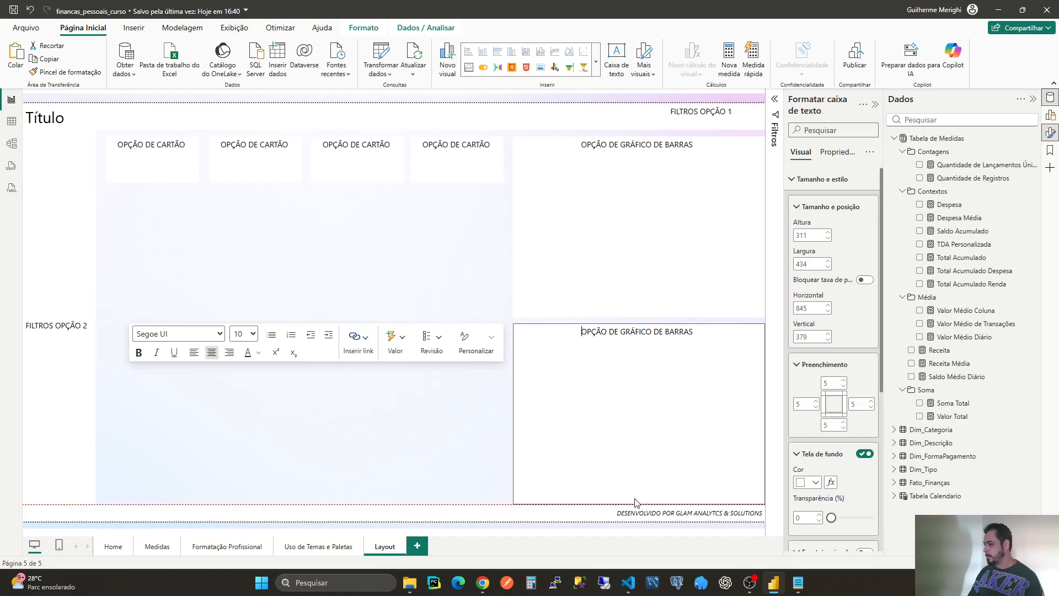
left_click_drag(636, 503, 636, 499)
Add the lines UMA TABELA, UMA MATRIZ, GRÁFICO DE ROSCA OU PIZZA and GRÁFICO DE FUNIL below the upper bar chart box's text.
left_click(700, 145)
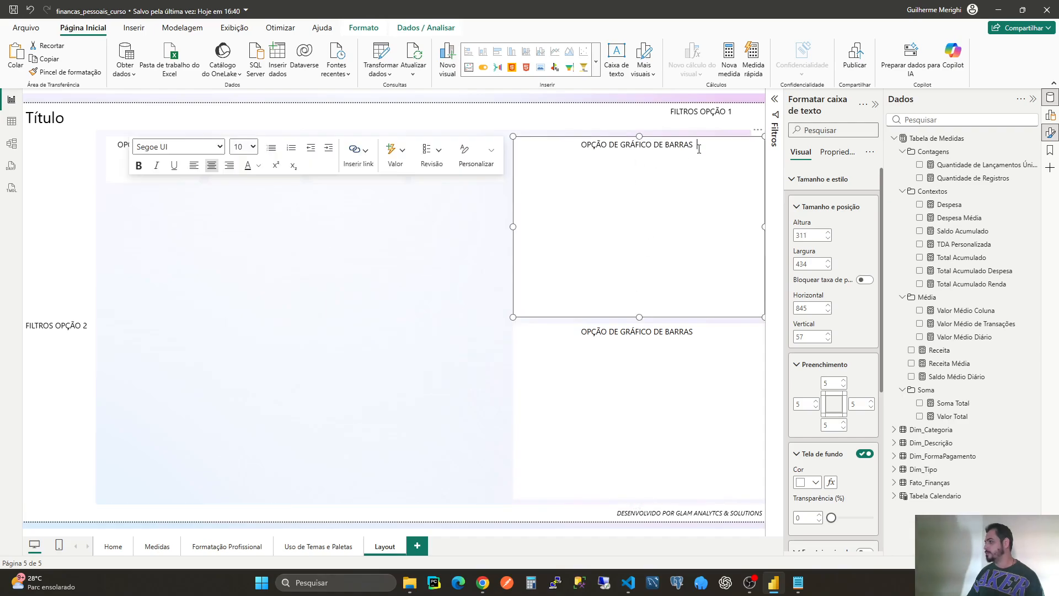
key("Return")
type("U")
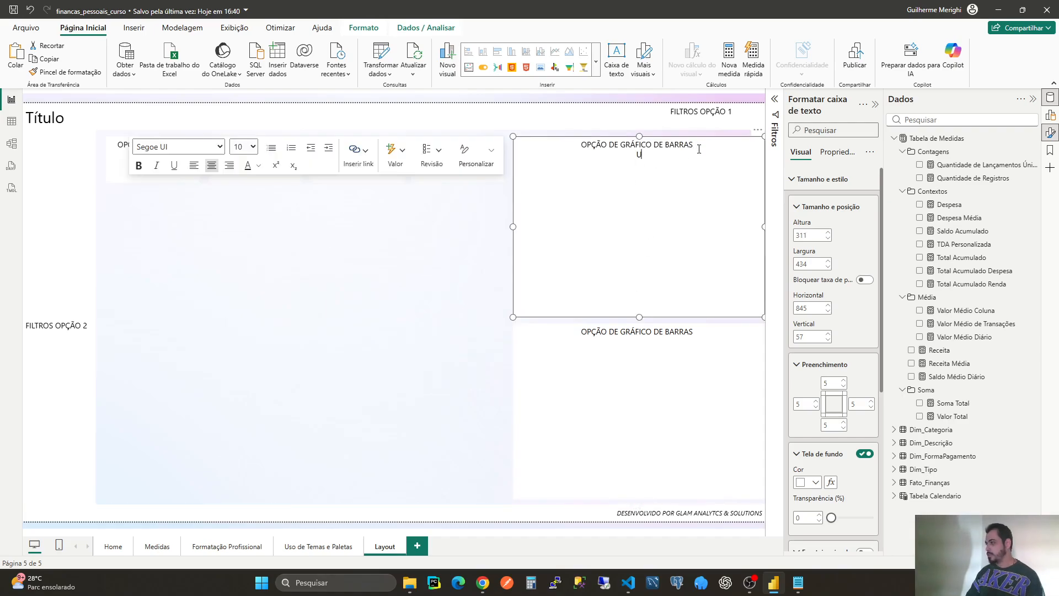
type("MA TABELA")
key("Return")
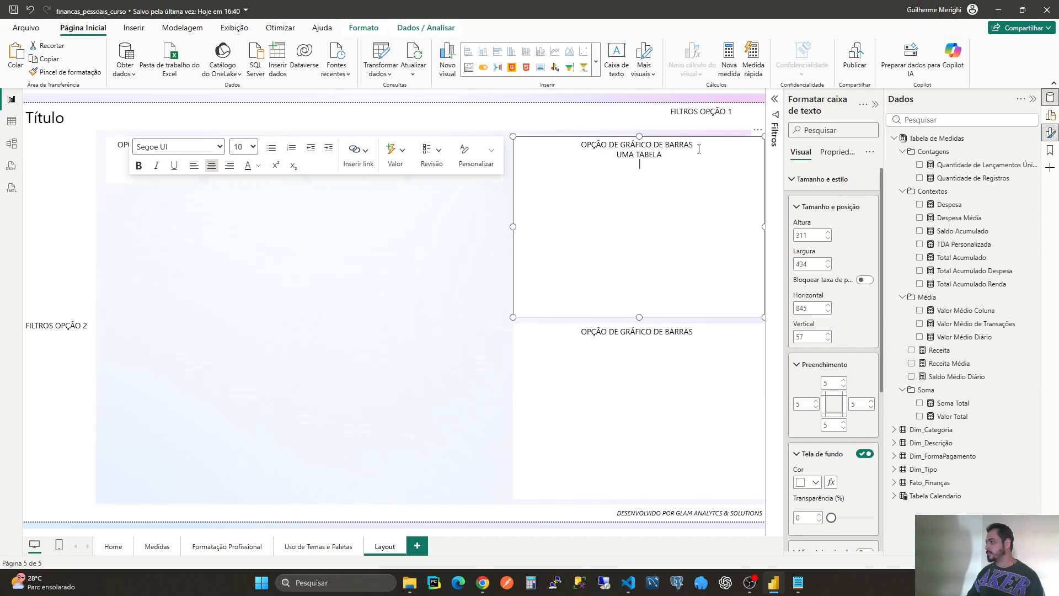
type("UMA MATRIZ ")
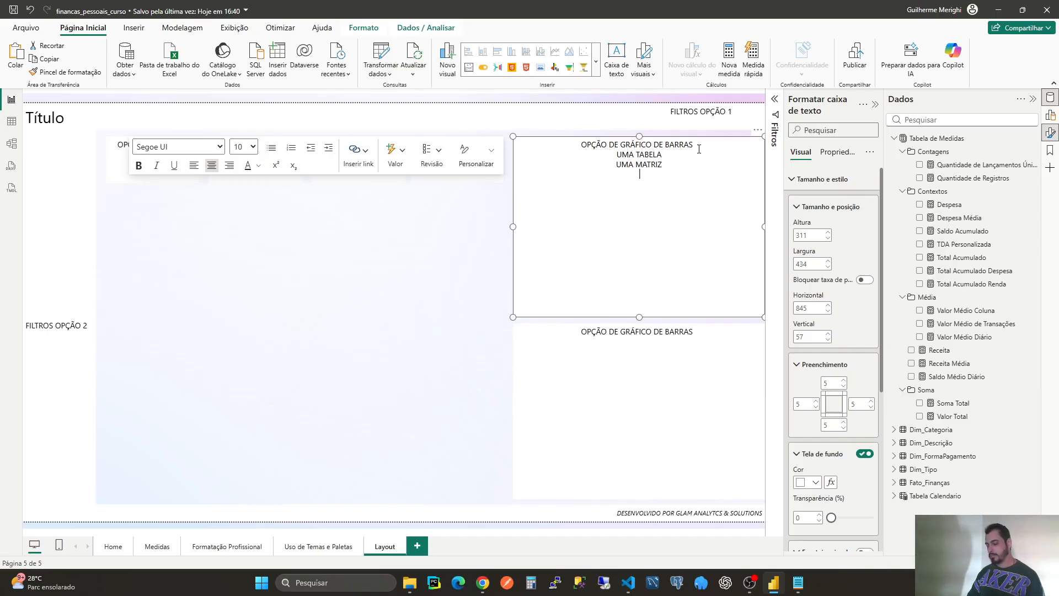
type("GRÁFICO DE R")
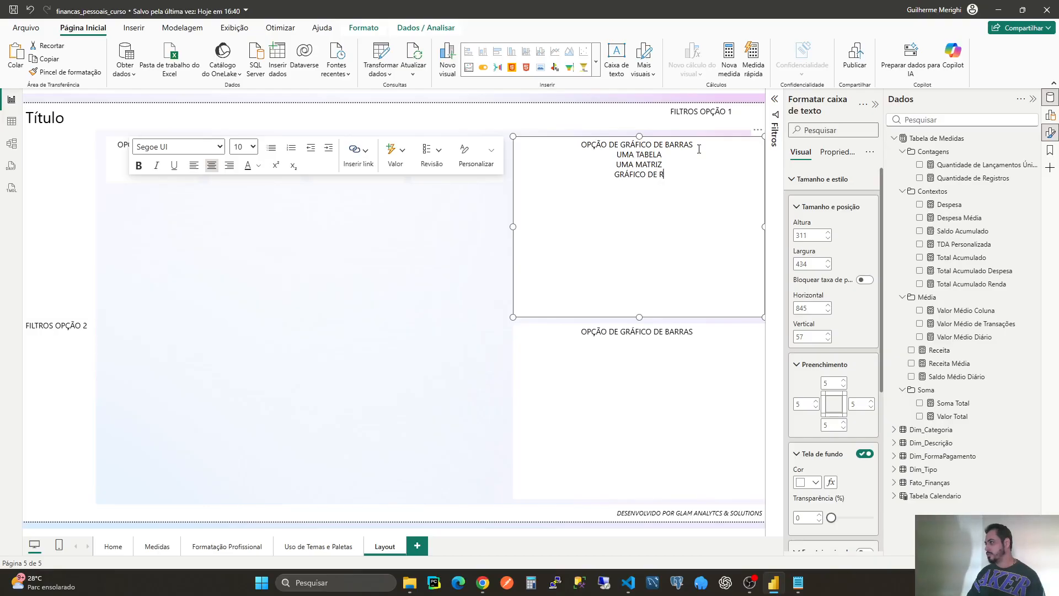
type("OSCA ")
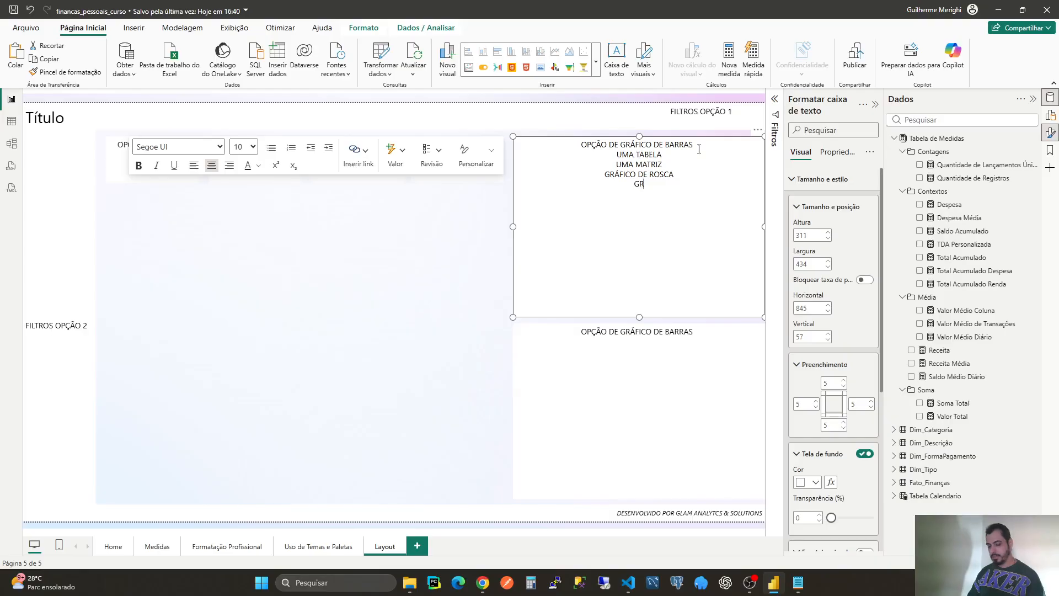
type("GRÁFICO DE FUL")
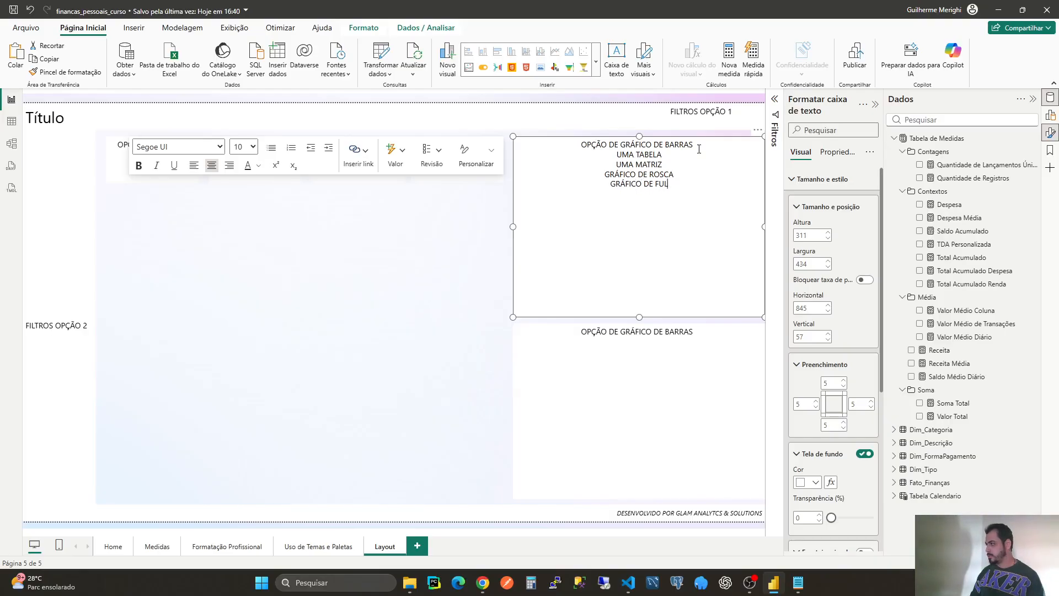
key("BackSpace")
type("NIL")
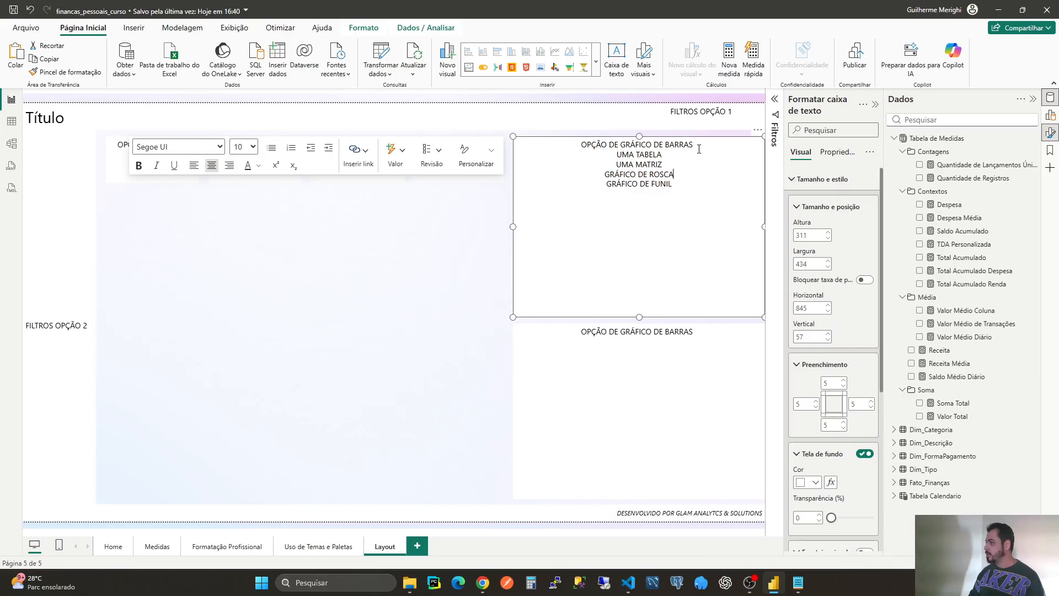
type(" OU PIZZA")
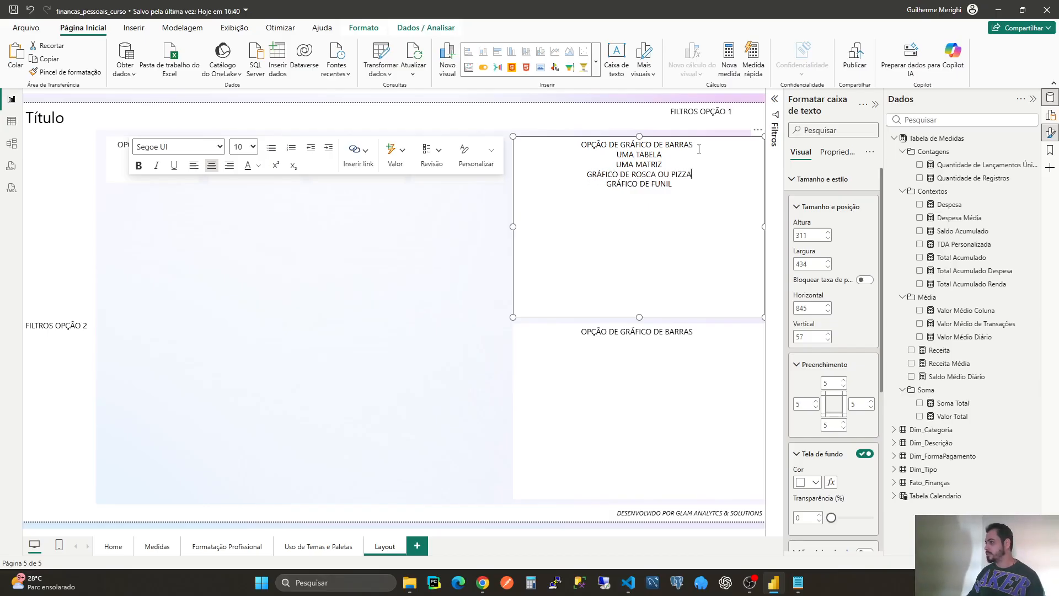
Insert six blank lines above the upper chart box's text to centre it vertically.
left_click(582, 145)
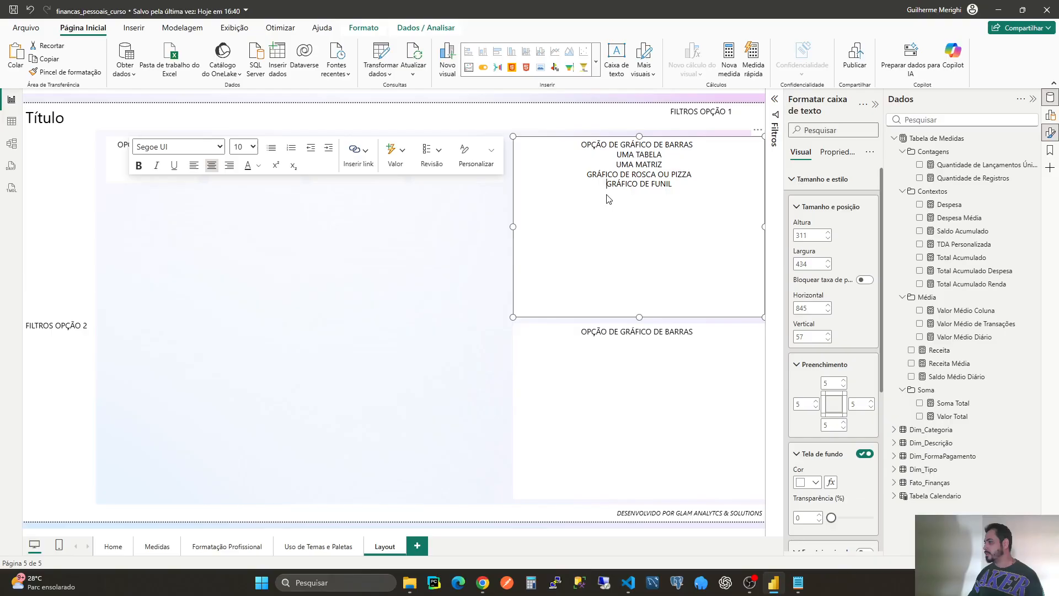
key("Return")
key("Return")
key("Return")
key("Return")
key("Return")
key("Return")
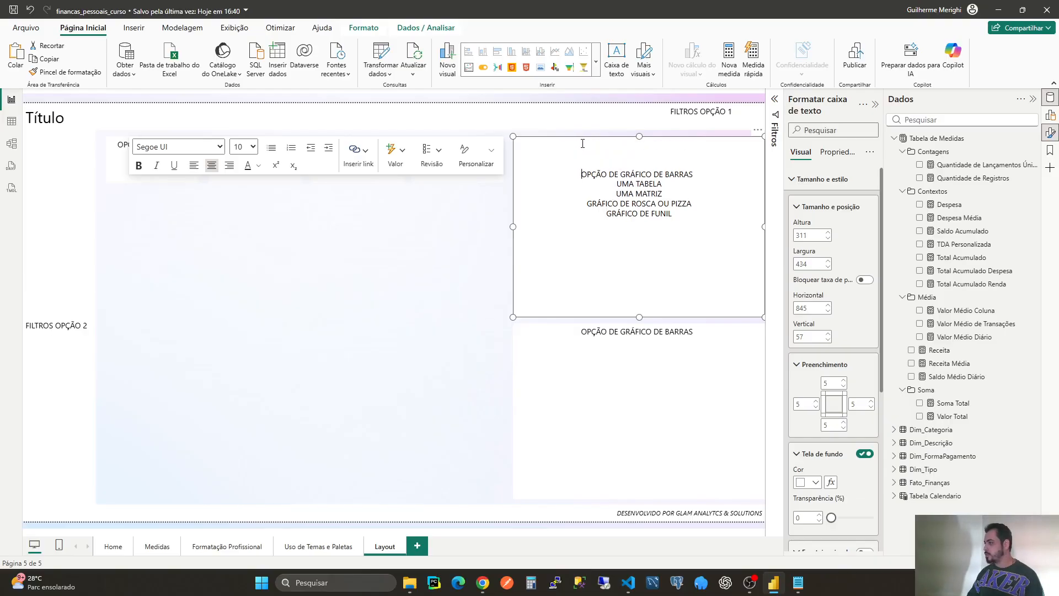
left_click(669, 360)
Copy the upper chart box's five lines of options and replace the lower chart box's text with them.
left_click_drag(673, 245, 581, 203)
key("ctrl+c")
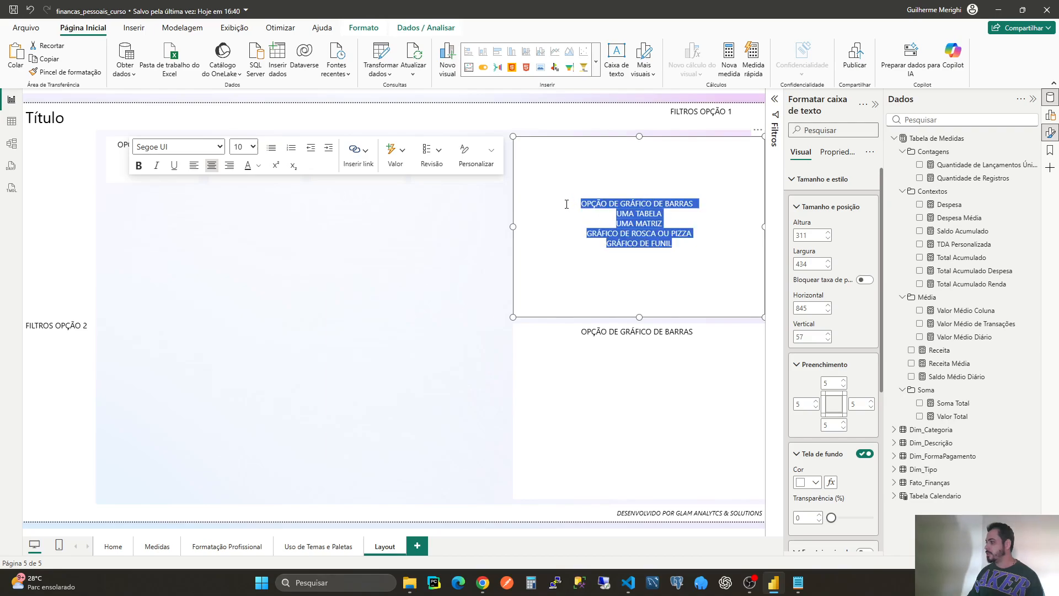
left_click(653, 332)
left_click_drag(695, 331, 583, 333)
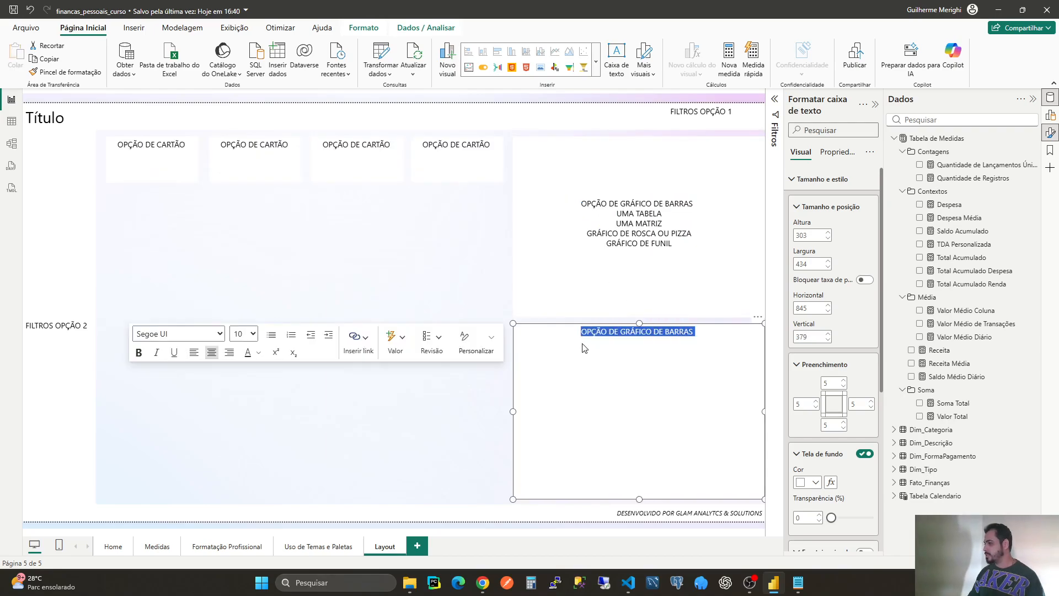
key("ctrl+v")
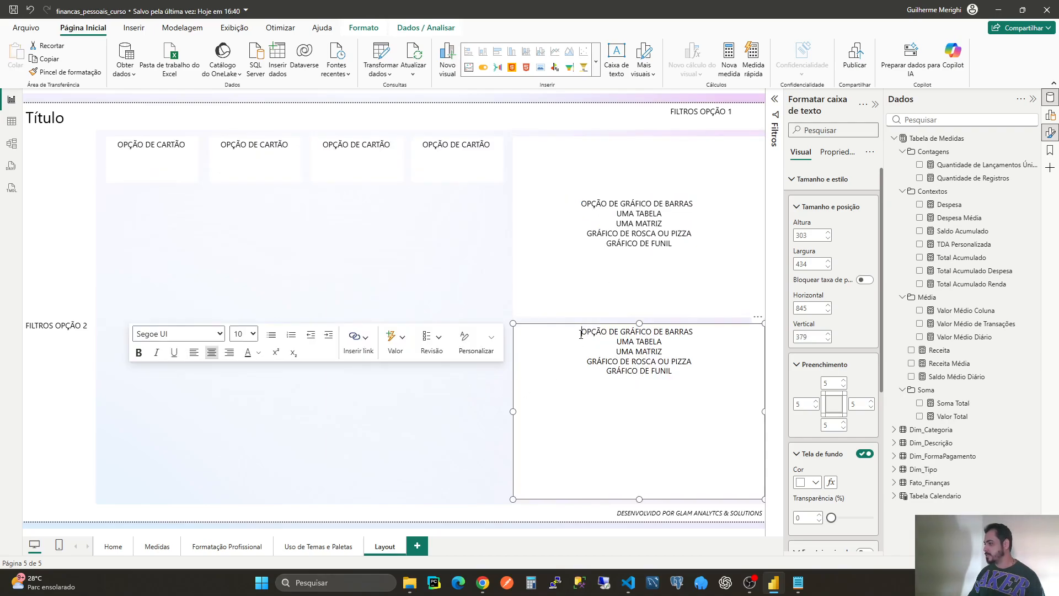
Insert seven blank lines above the lower chart box's text to centre it vertically, and deselect the box.
left_click(582, 334)
key("Return")
key("Return")
key("Return")
key("Return")
key("Return")
key("Return")
key("Return")
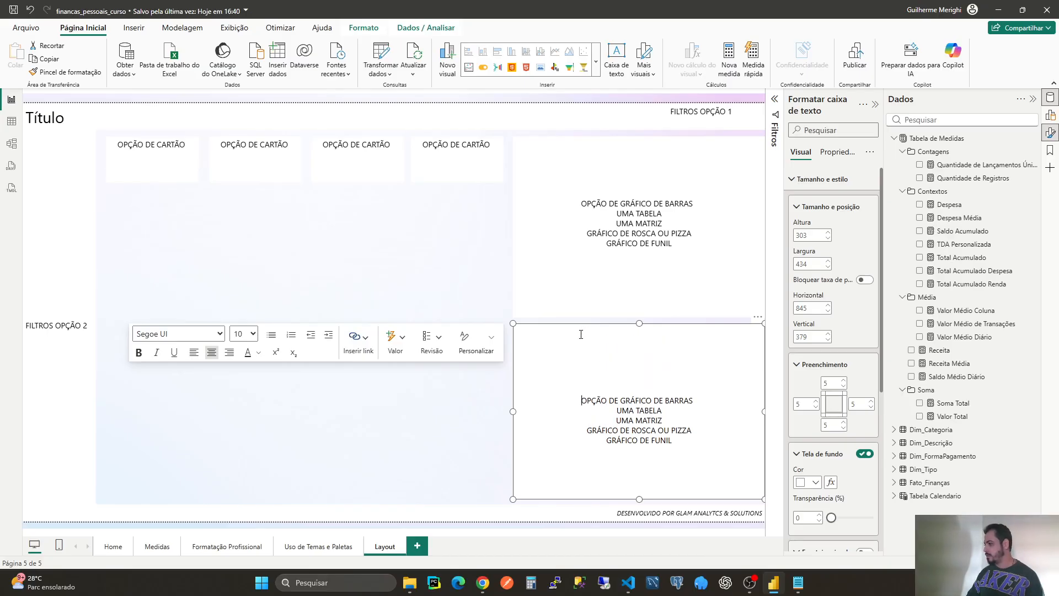
left_click(358, 395)
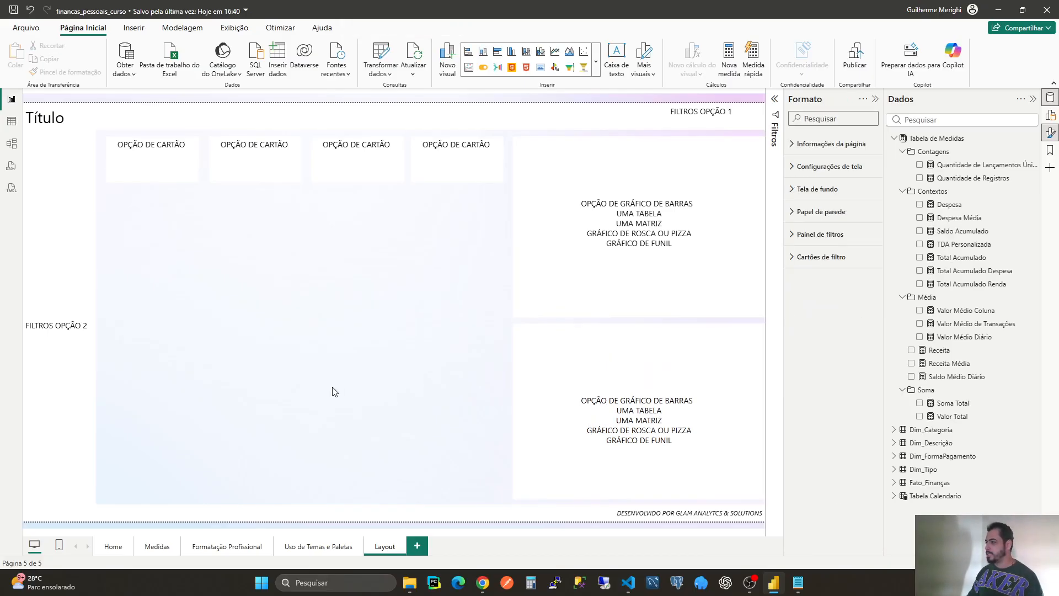
Duplicate the second card below the card row and enlarge the copy to about 685 wide and 221 high, spanning the four cards.
left_click(253, 184)
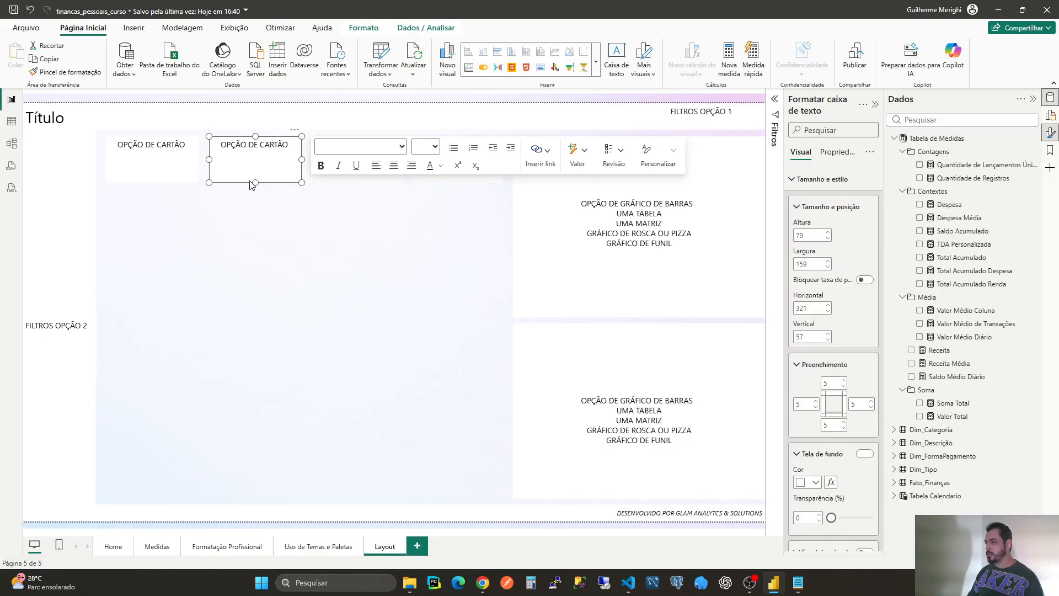
key("ctrl+v")
left_click_drag(246, 188, 138, 234)
left_click_drag(196, 213, 503, 213)
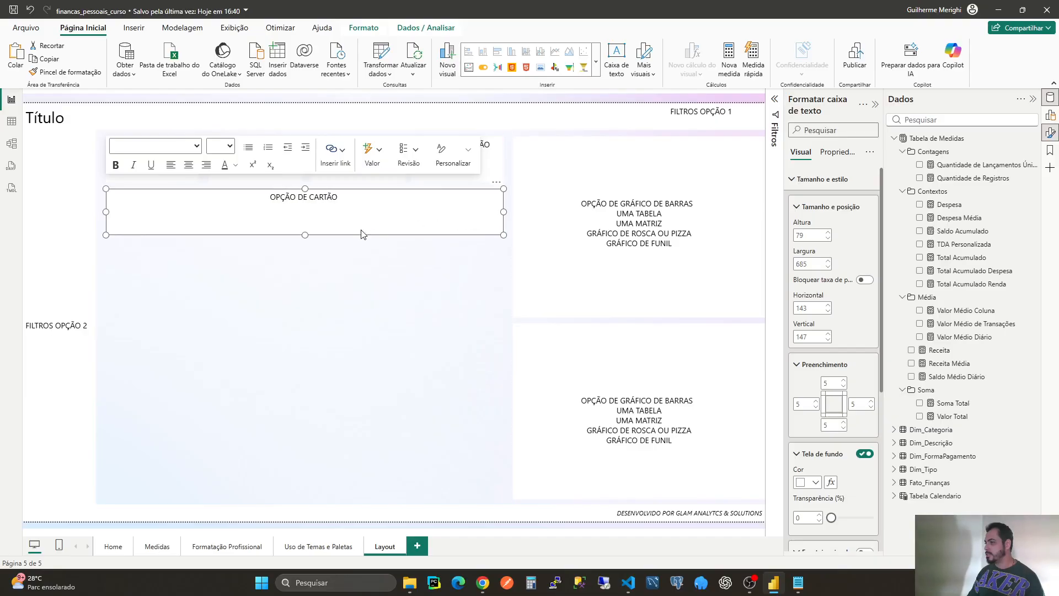
left_click_drag(300, 246, 291, 317)
Replace the wide box's text with GRÁFICO DE LINHA TEMPORAL.
left_click(284, 235)
key("ctrl+a")
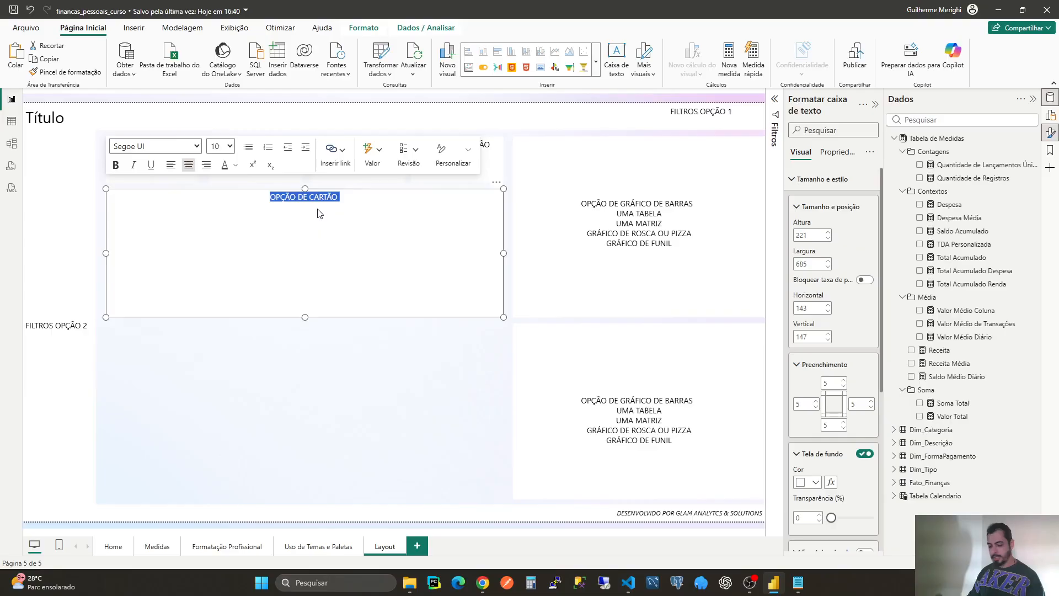
type("GRÁ")
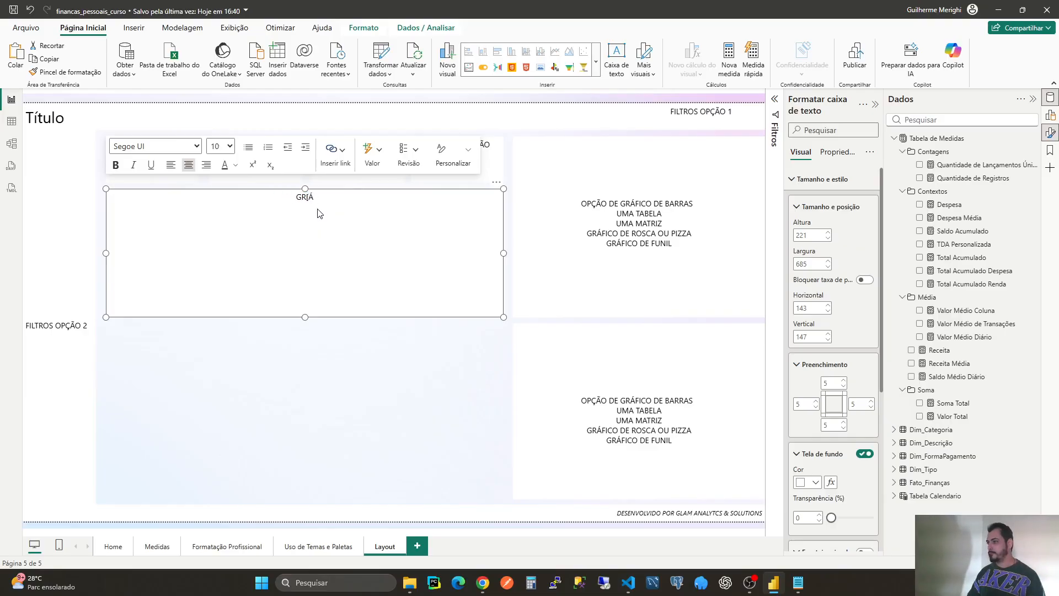
key("BackSpace")
type("ÁFICO DE LINHA TMEPO")
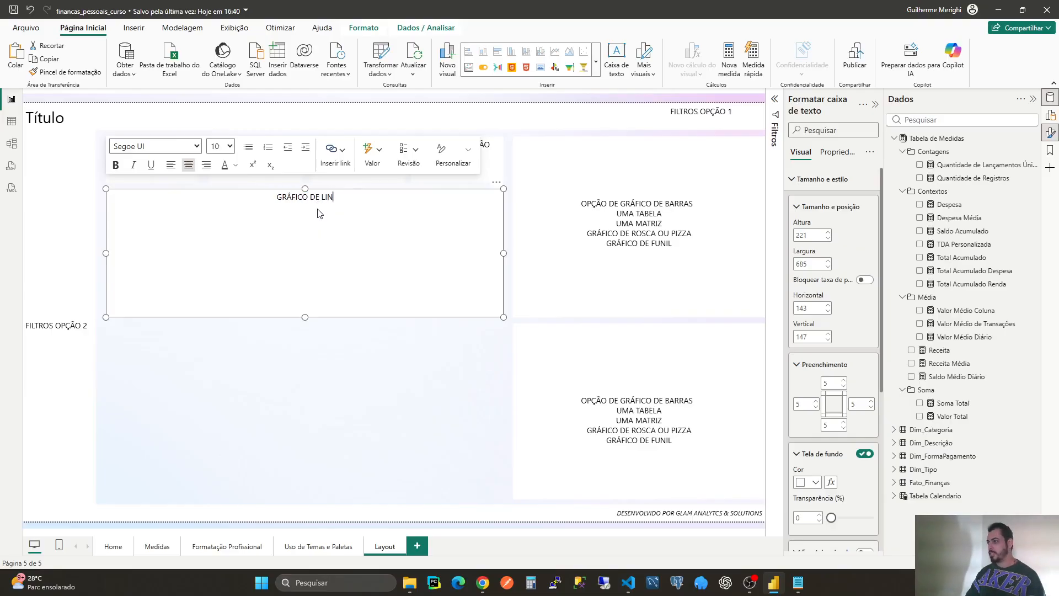
key("BackSpace")
key("BackSpace")
key("BackSpace")
key("BackSpace")
type("EMP")
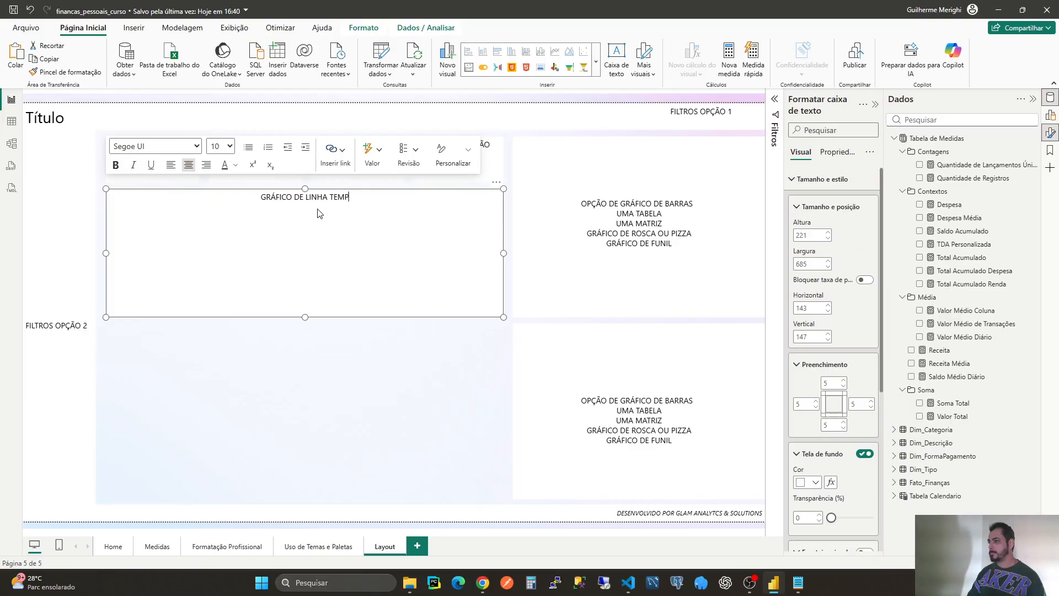
type("ORAL")
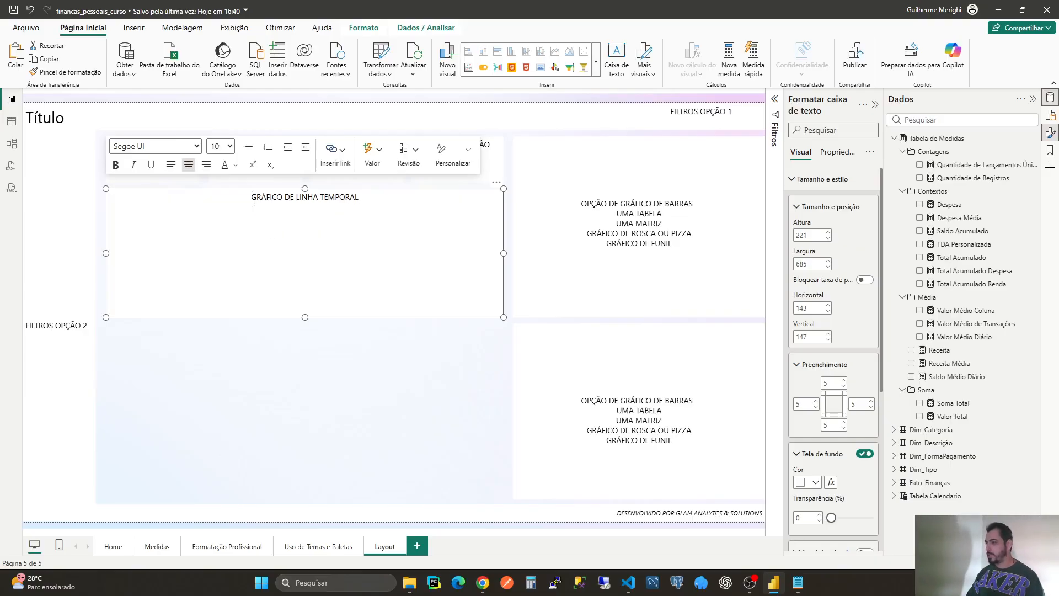
Insert five blank lines above GRÁFICO DE LINHA TEMPORAL to centre it vertically, and deselect the box.
key("Return")
key("Return")
key("Return")
key("Return")
key("Return")
key("Return")
key("BackSpace")
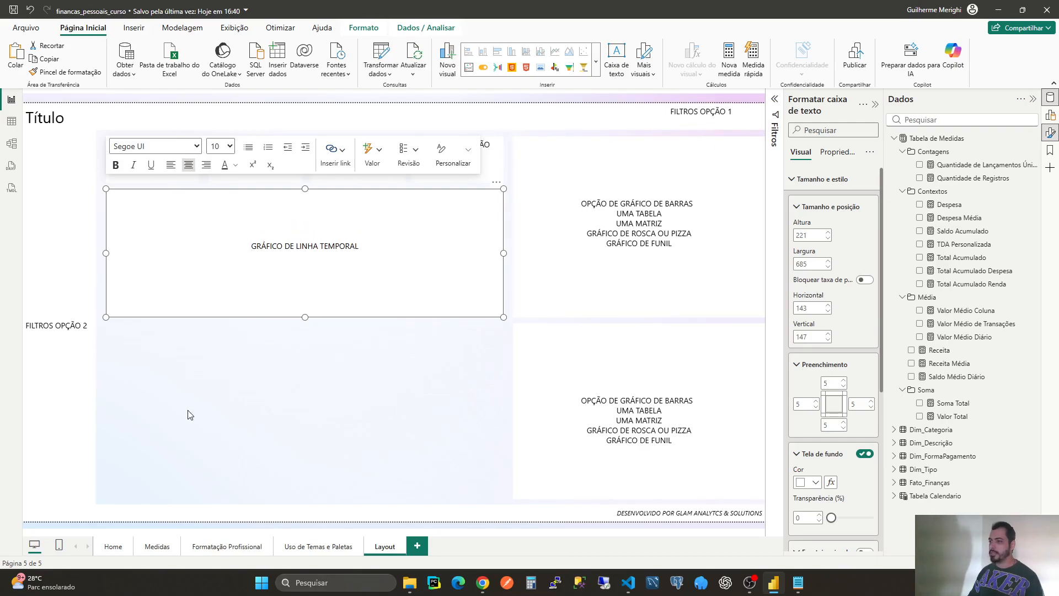
left_click(173, 330)
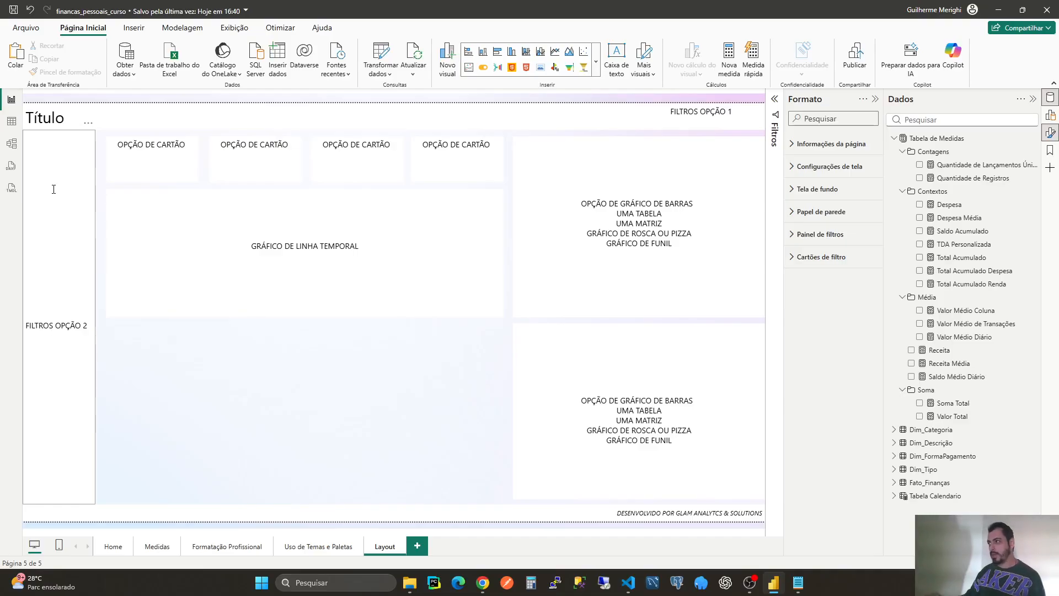
Duplicate the GRÁFICO DE LINHA TEMPORAL box directly below the original and resize the copy to about 343 wide and 303 high.
left_click(235, 316)
key("ctrl+c")
key("ctrl+v")
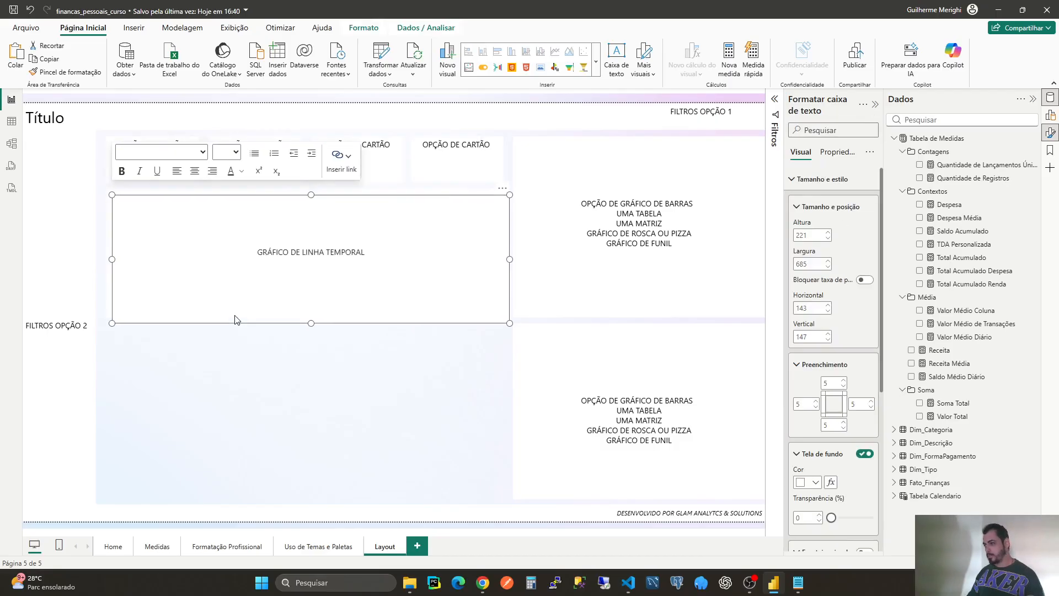
left_click_drag(240, 325, 234, 457)
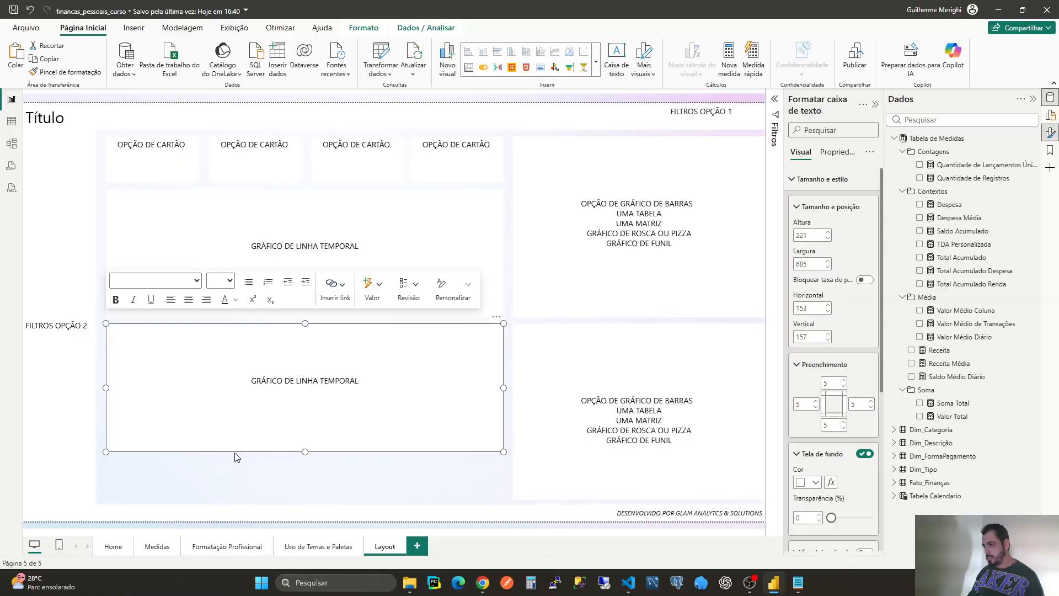
left_click_drag(504, 388, 306, 389)
left_click_drag(208, 452, 208, 501)
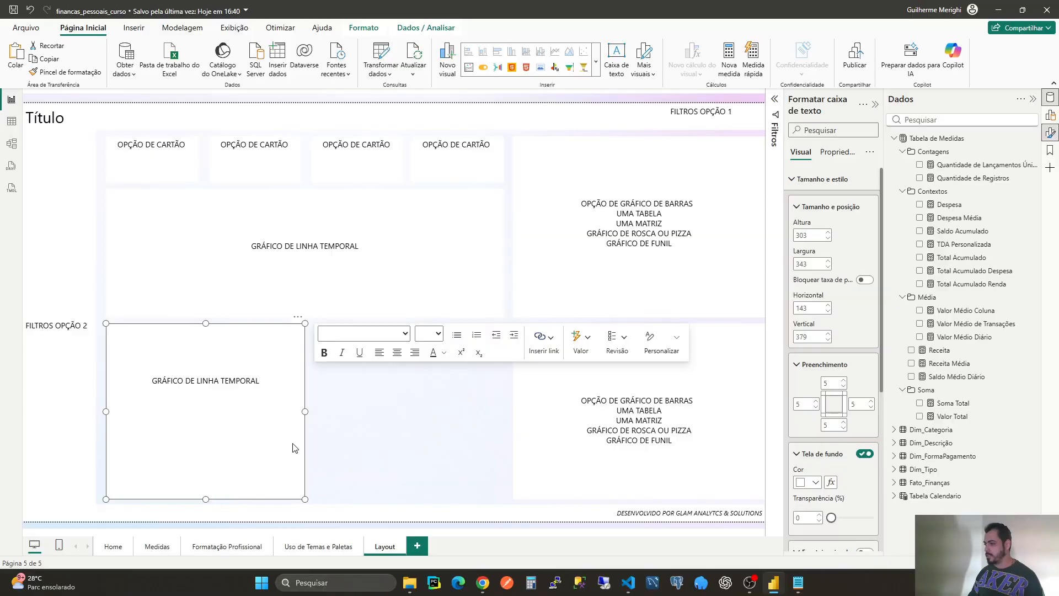
Duplicate the lower line chart box beside itself, move the copy's left edge inward to leave a gap, and set its width to 335.
left_click_drag(311, 464, 502, 454)
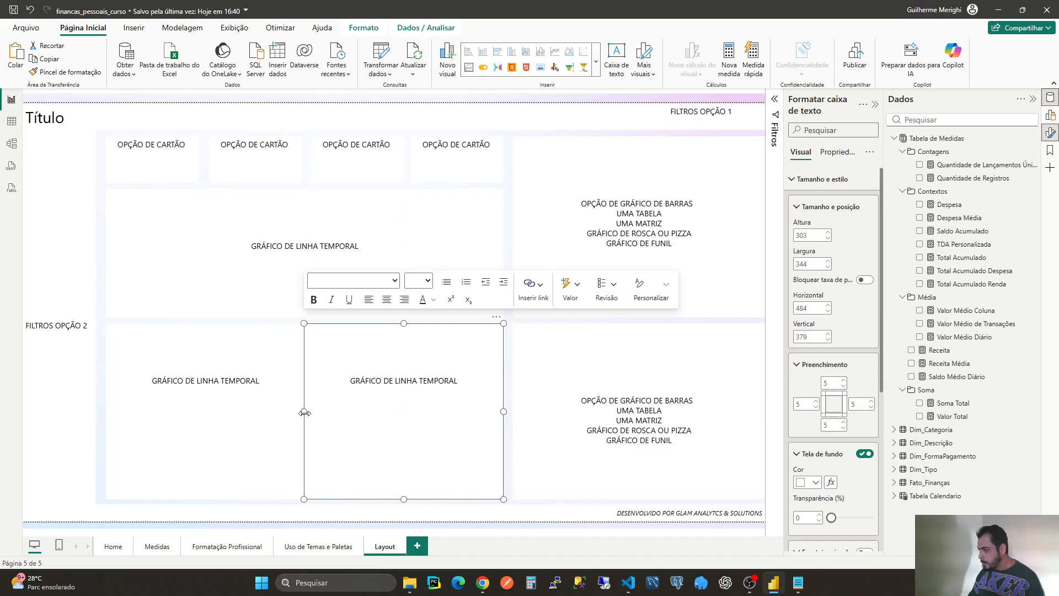
left_click_drag(304, 412, 312, 419)
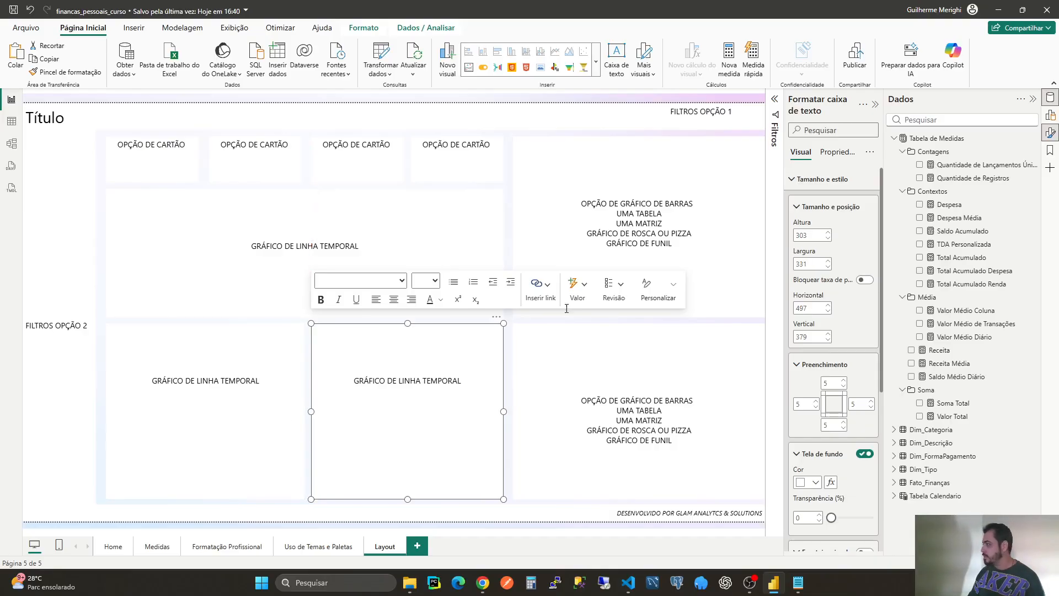
double_click(807, 265)
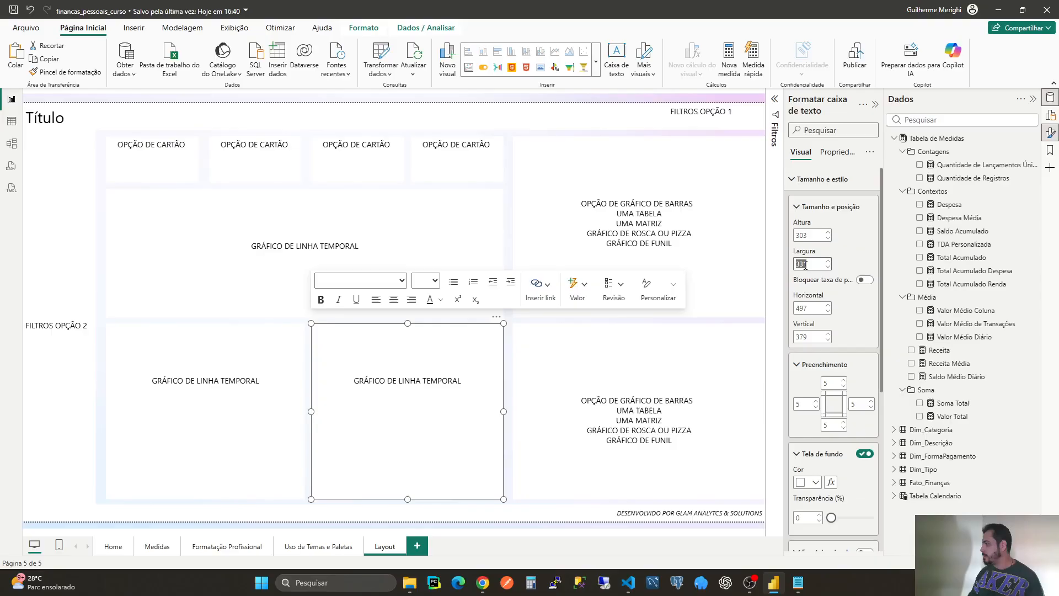
type("335")
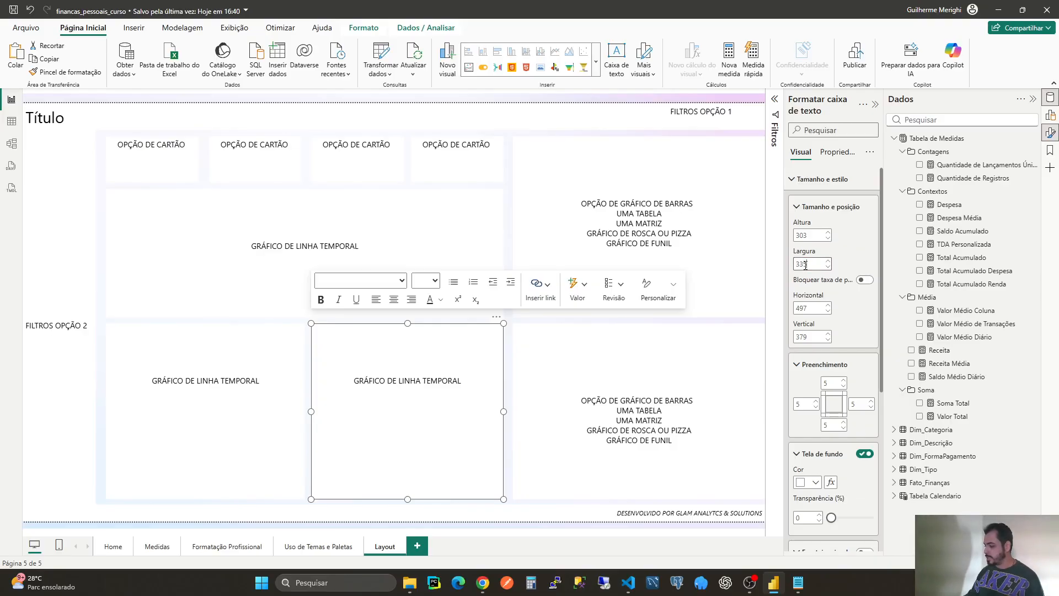
key("Return")
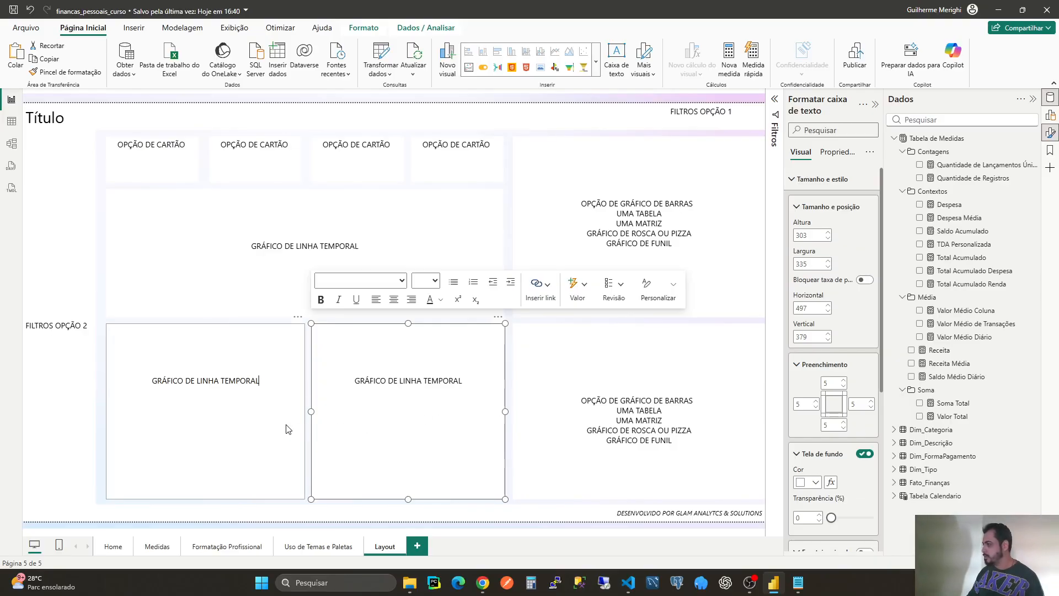
Set the width of the lower line chart box next to FILTROS OPÇÃO 2 to 335.
left_click(286, 428)
double_click(806, 264)
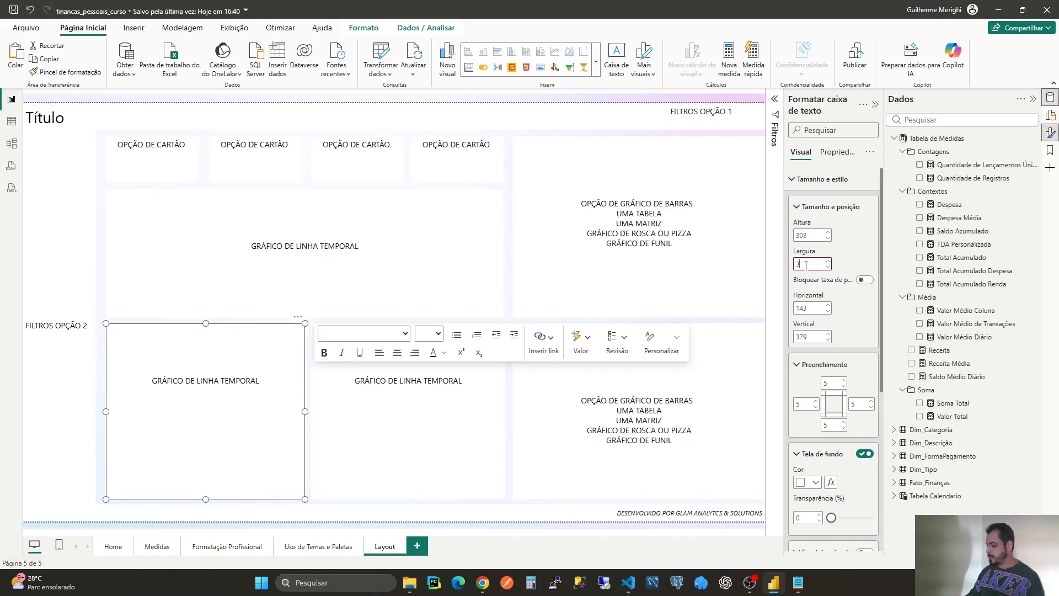
type("335")
key("Return")
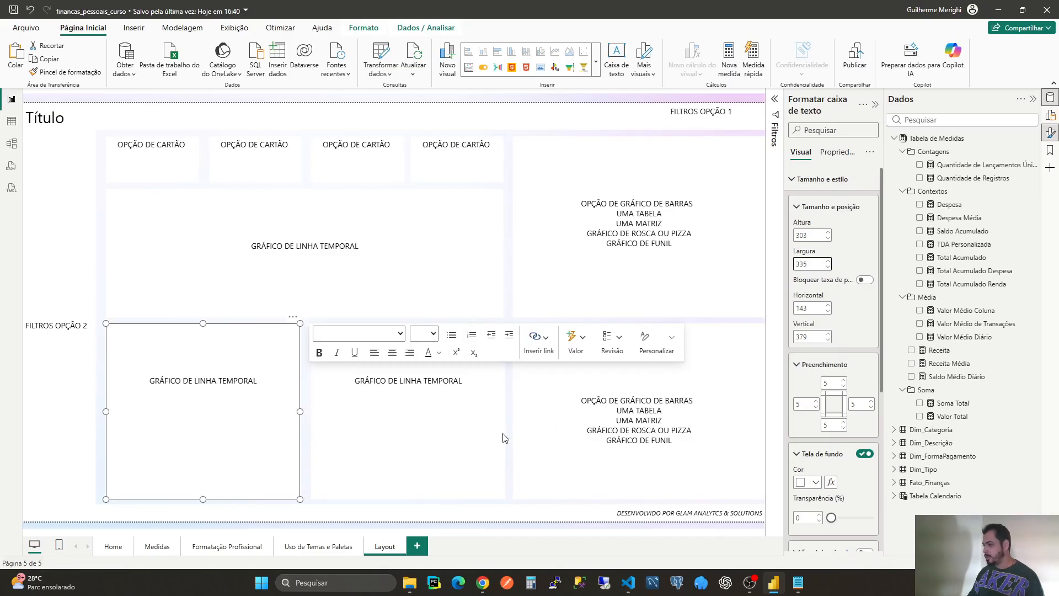
Select the three lower boxes, two GRÁFICO DE LINHA TEMPORAL and the OPÇÃO DE GRÁFICO DE BARRAS one, and distribute them horizontally.
left_click(489, 440, "ctrl")
left_click(530, 440, "ctrl")
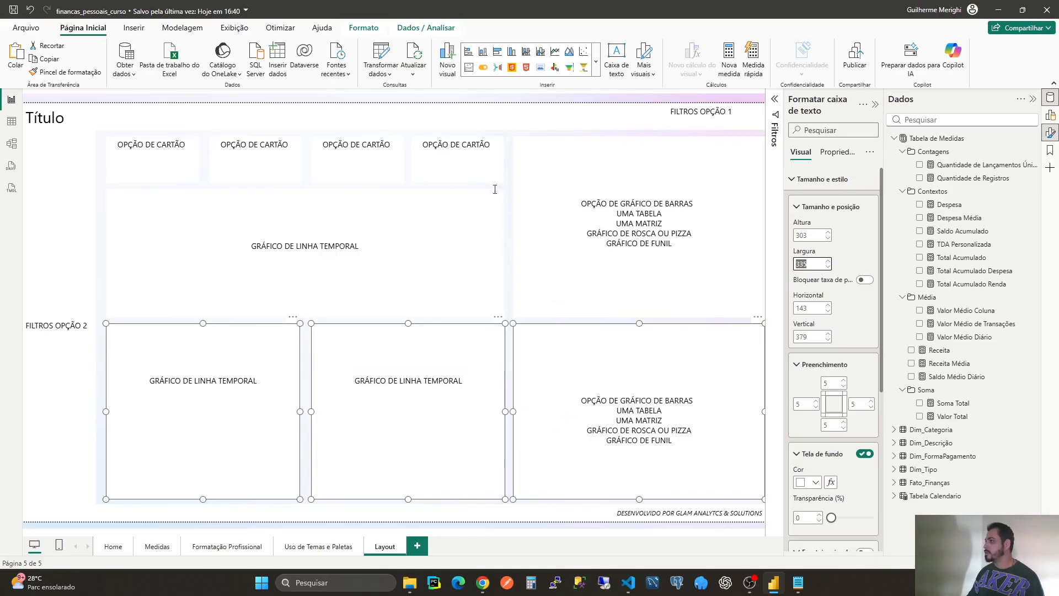
left_click(362, 30)
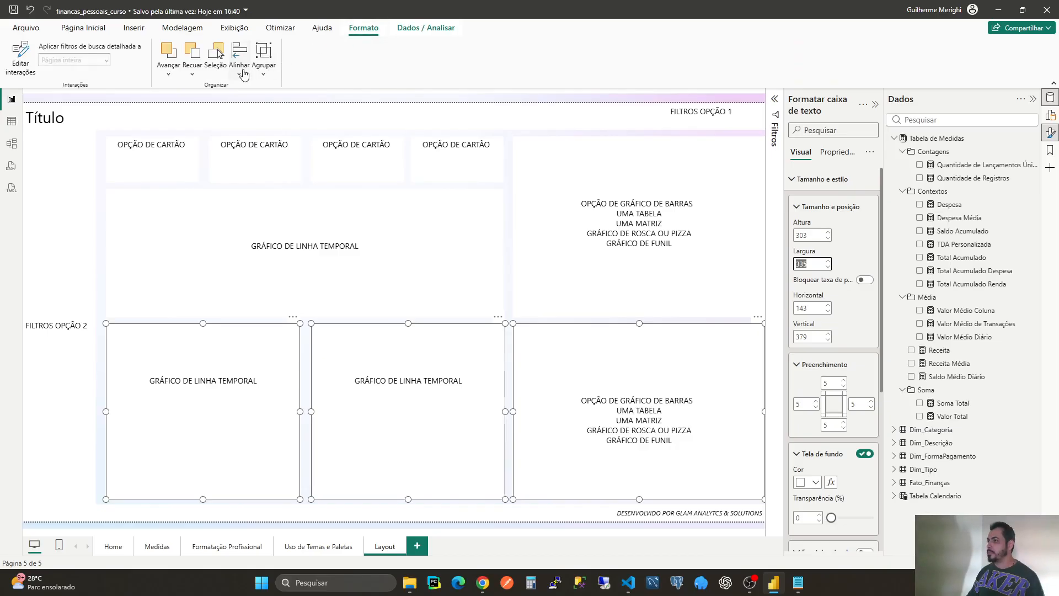
left_click(239, 58)
left_click(254, 205)
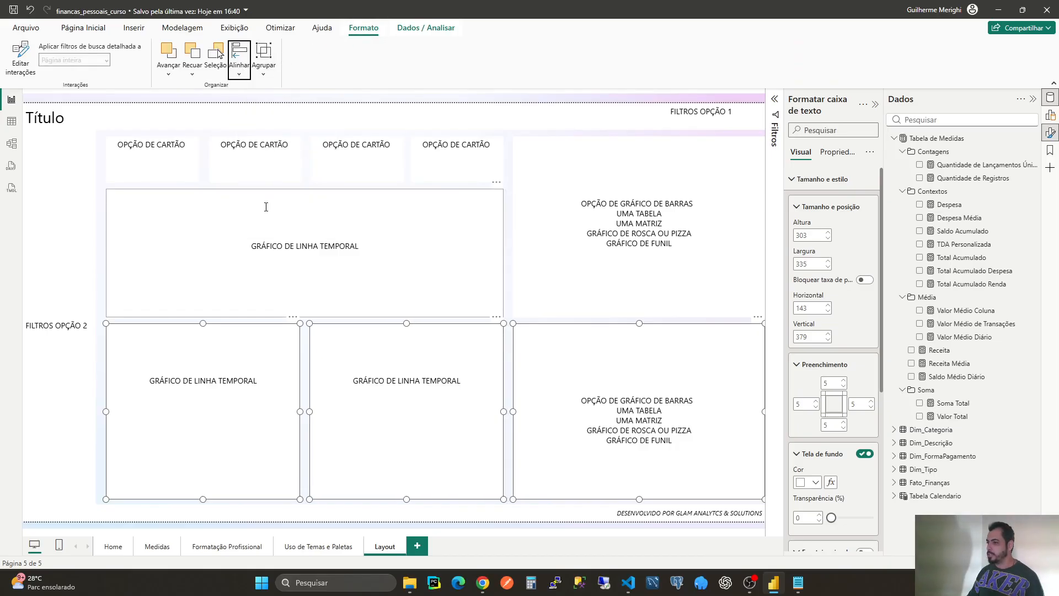
Add the FILTROS OPÇÃO 2 box to the selection of lower boxes and distribute all four horizontally.
left_click(91, 418, "ctrl")
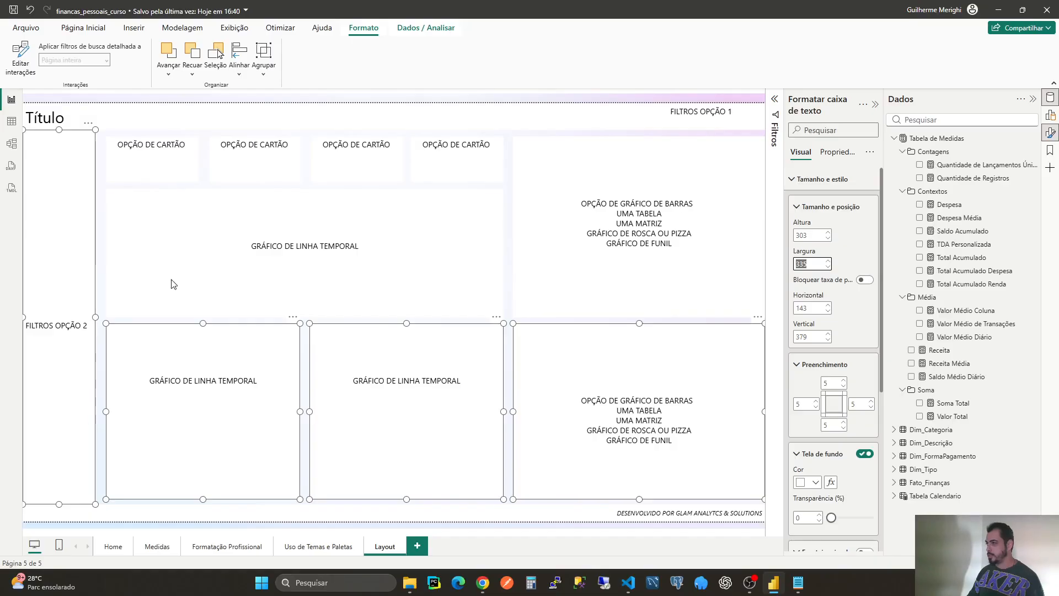
left_click(239, 74)
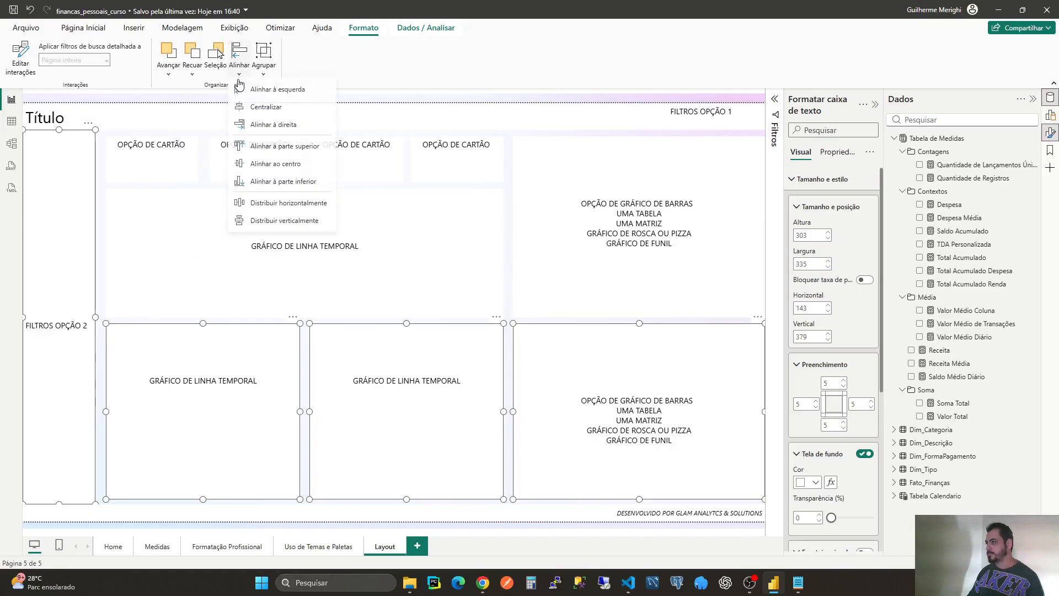
left_click(260, 202)
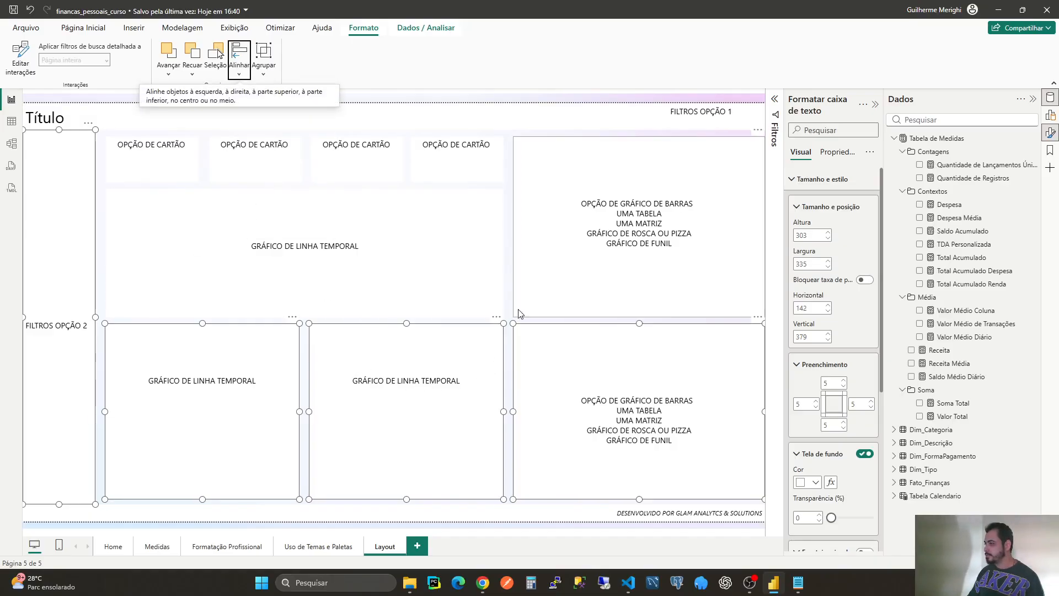
Adjust the left and right edges of the wide GRÁFICO DE LINHA TEMPORAL box to line up with the two boxes below, and deselect it.
left_click(303, 321)
left_click(298, 317)
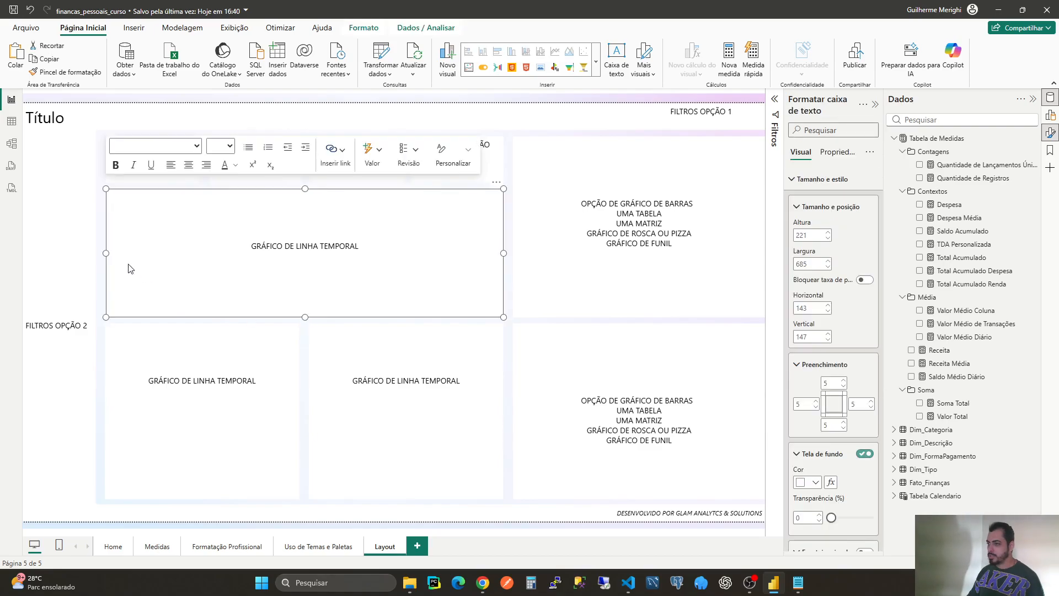
left_click_drag(105, 259, 104, 259)
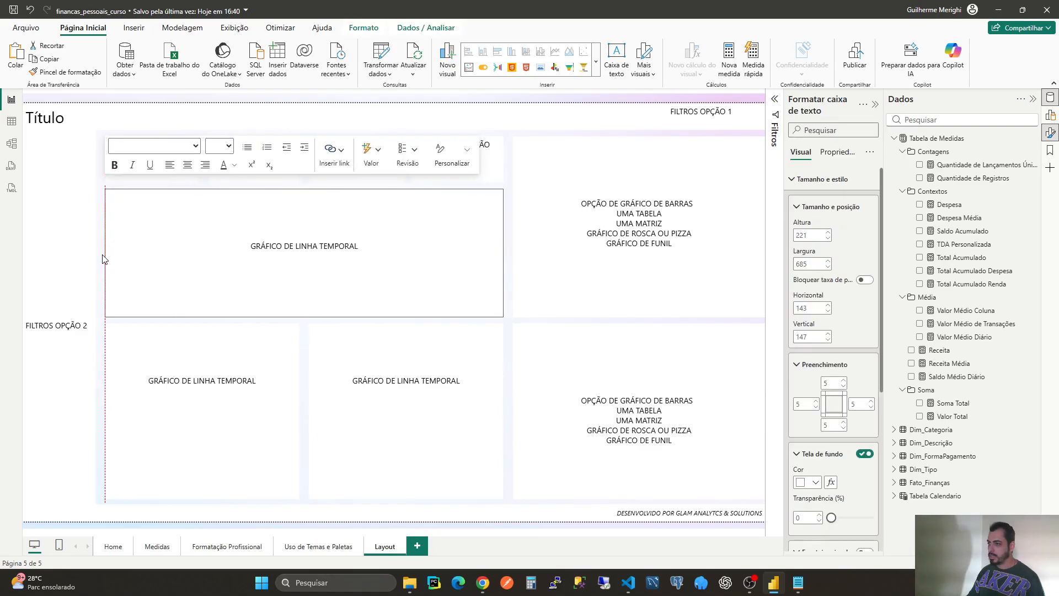
left_click_drag(504, 261, 503, 262)
left_click(509, 298)
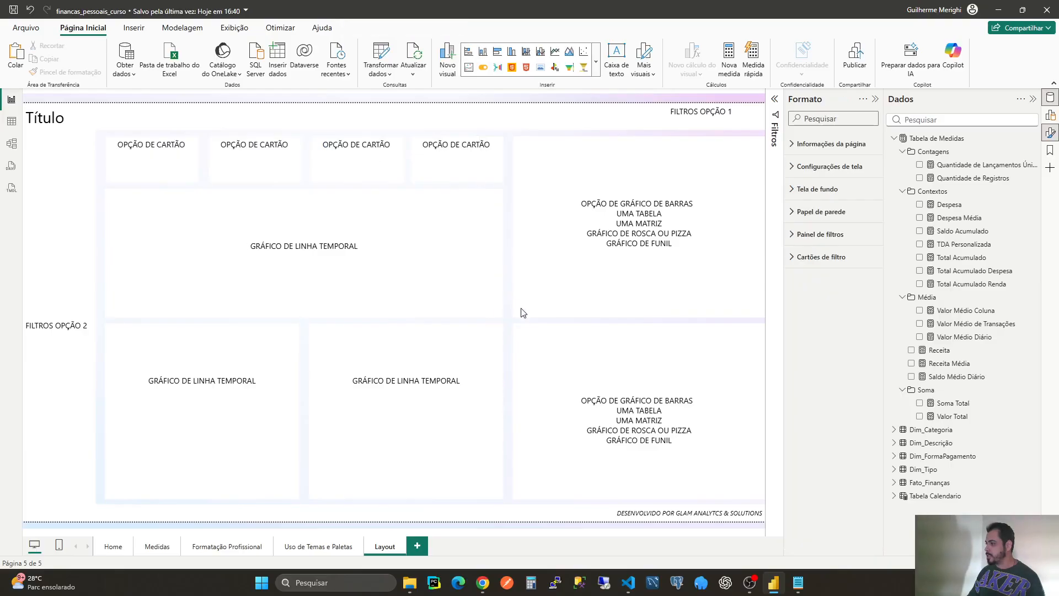
Align the first OPÇÃO DE CARTÃO box's left edge with the charts below, distribute the four card boxes horizontally, and deselect them.
left_click(159, 181)
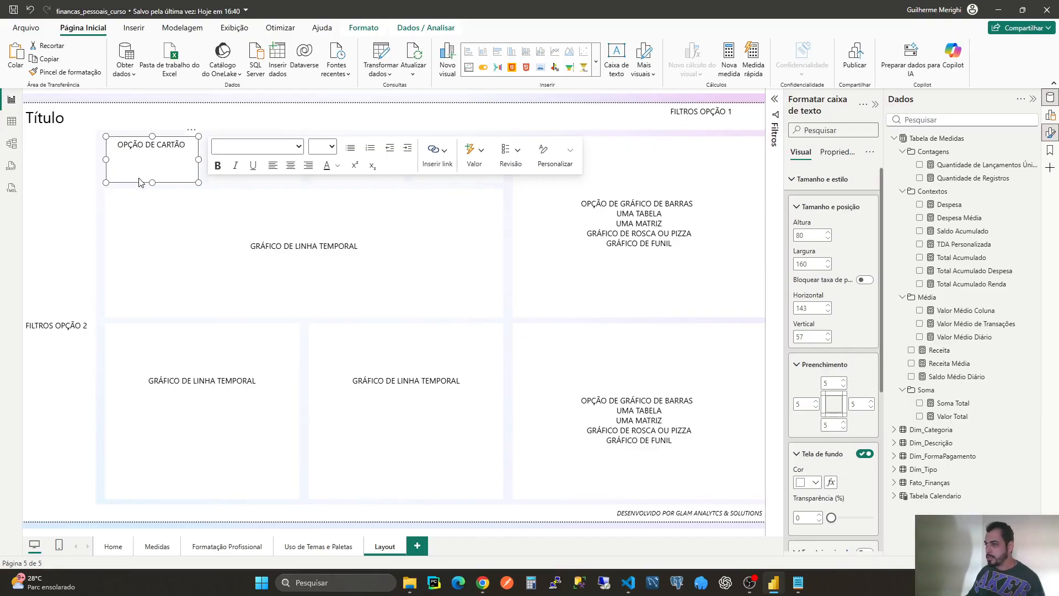
left_click_drag(132, 183, 132, 181)
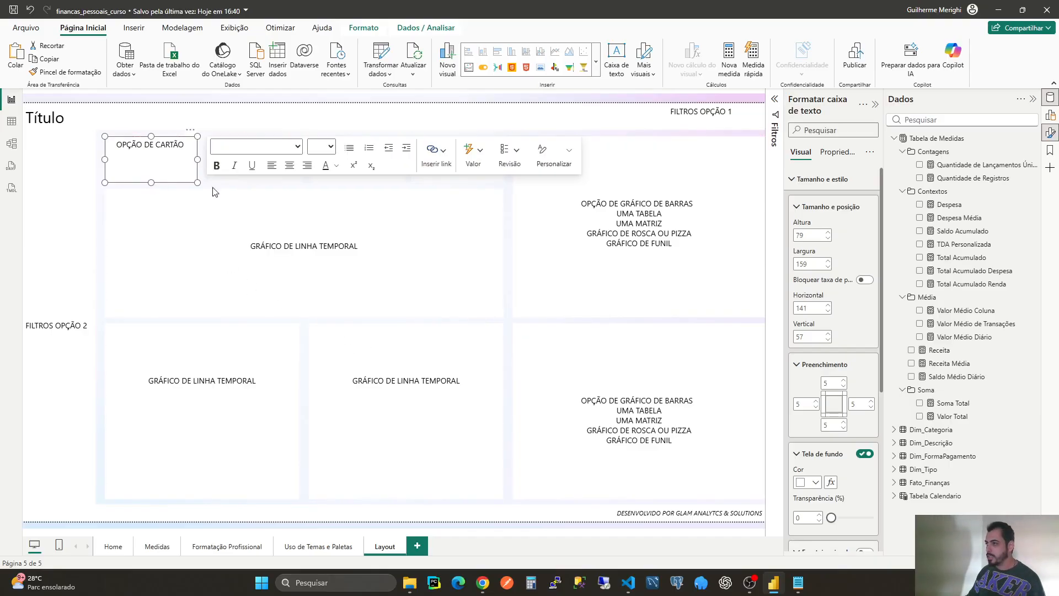
left_click_drag(453, 185, 453, 186)
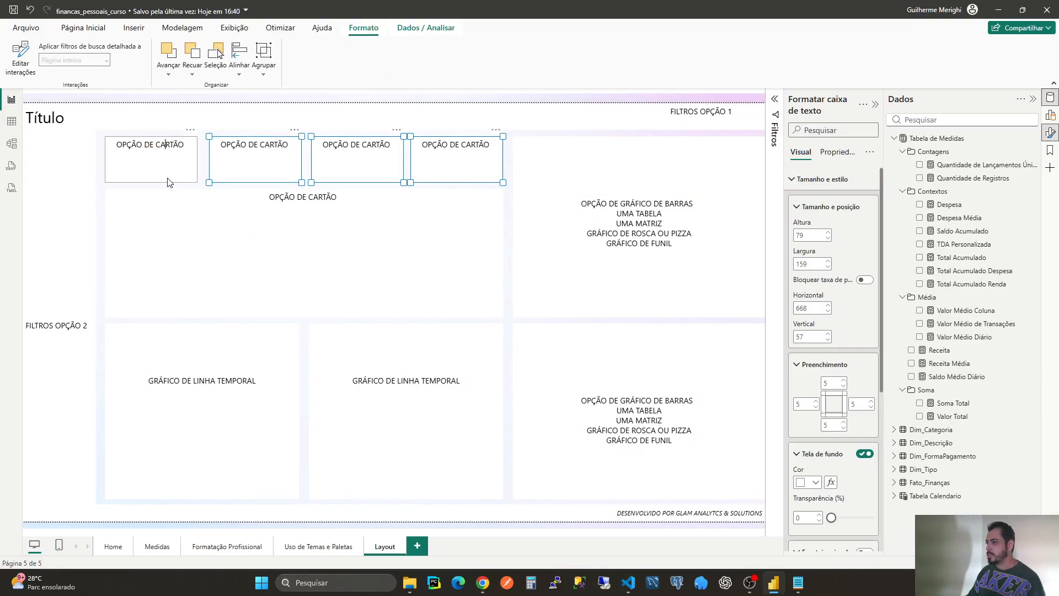
left_click(170, 183, "ctrl")
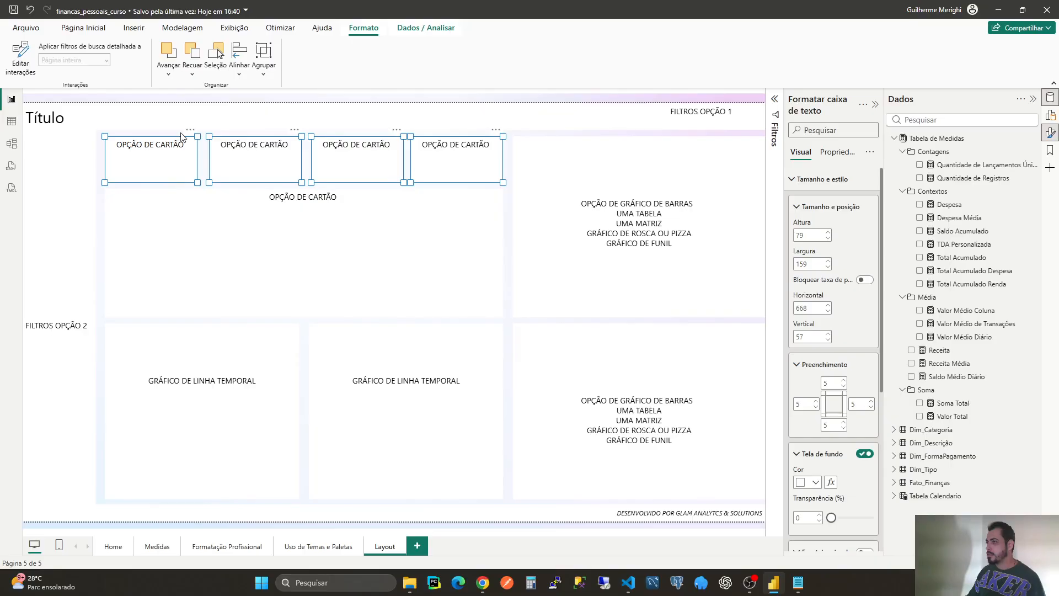
left_click(239, 69)
left_click(262, 205)
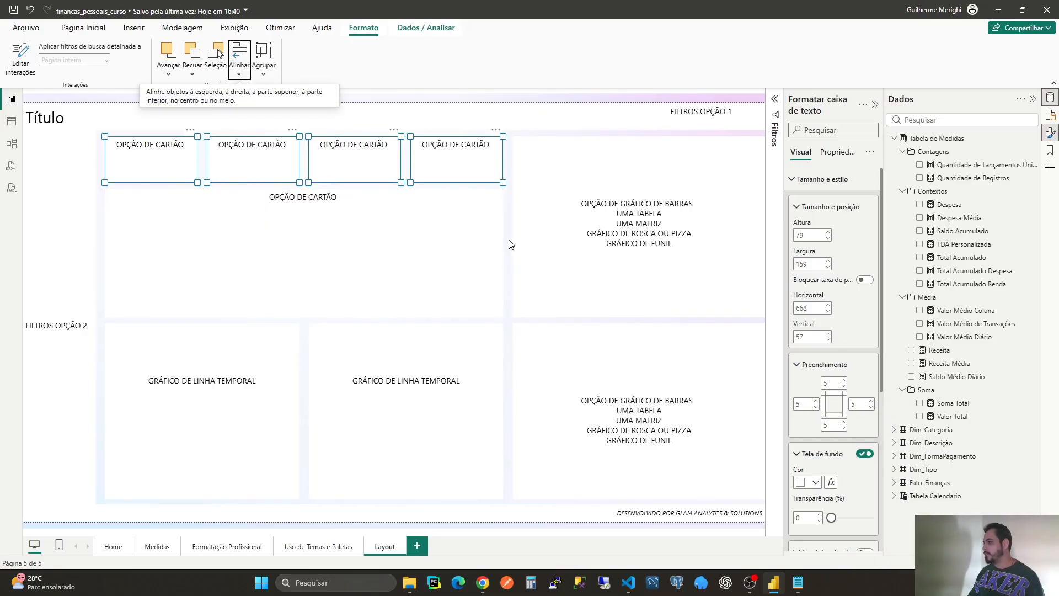
left_click(524, 255)
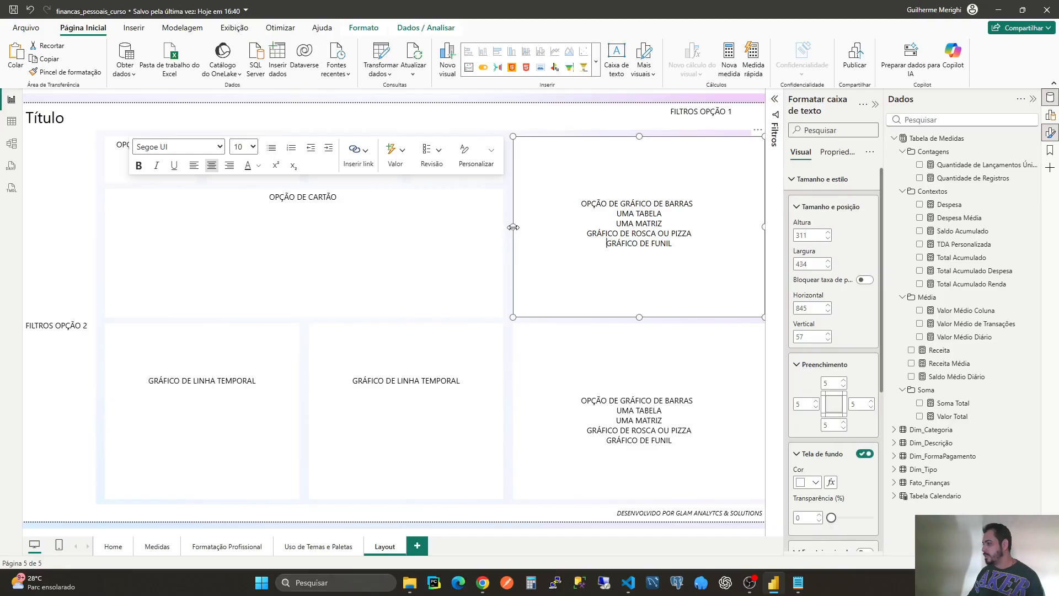
left_click(508, 243)
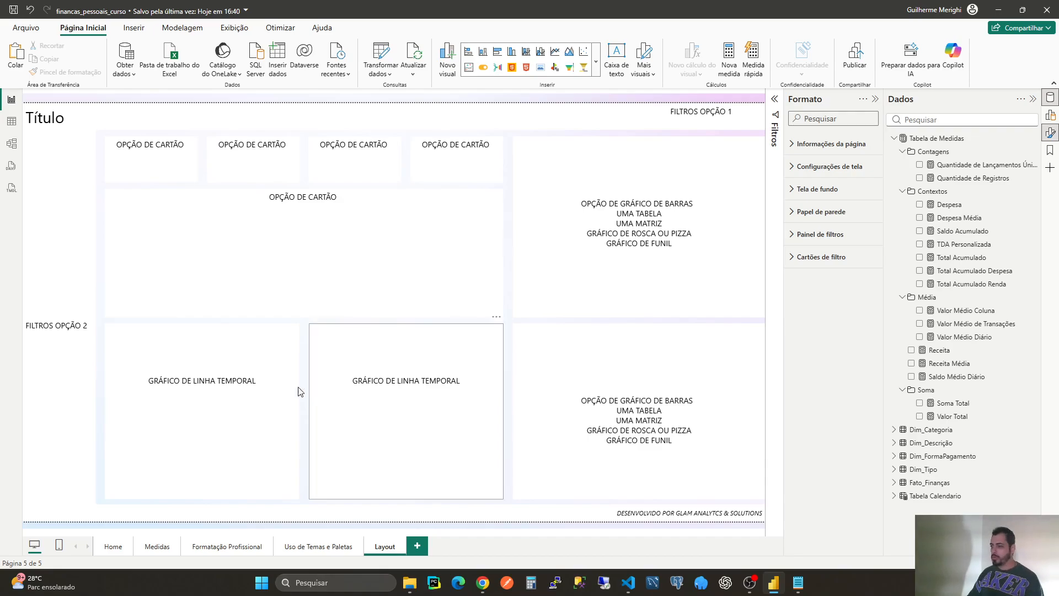
Insert three blank lines above GRÁFICO DE LINHA TEMPORAL in each of the two lower boxes.
left_click(149, 382)
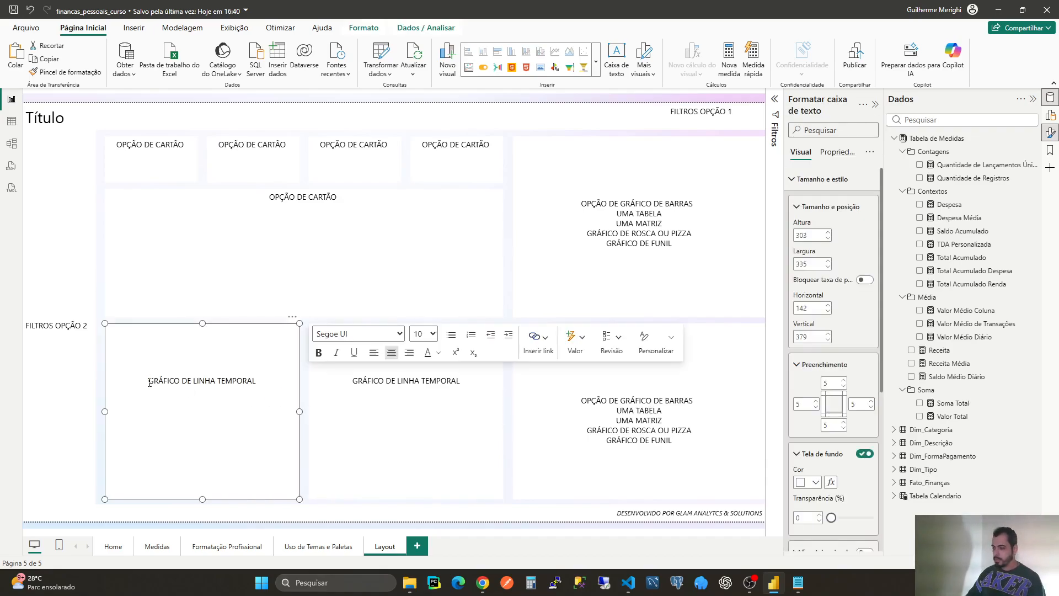
key("Return")
key("Return")
key("Return")
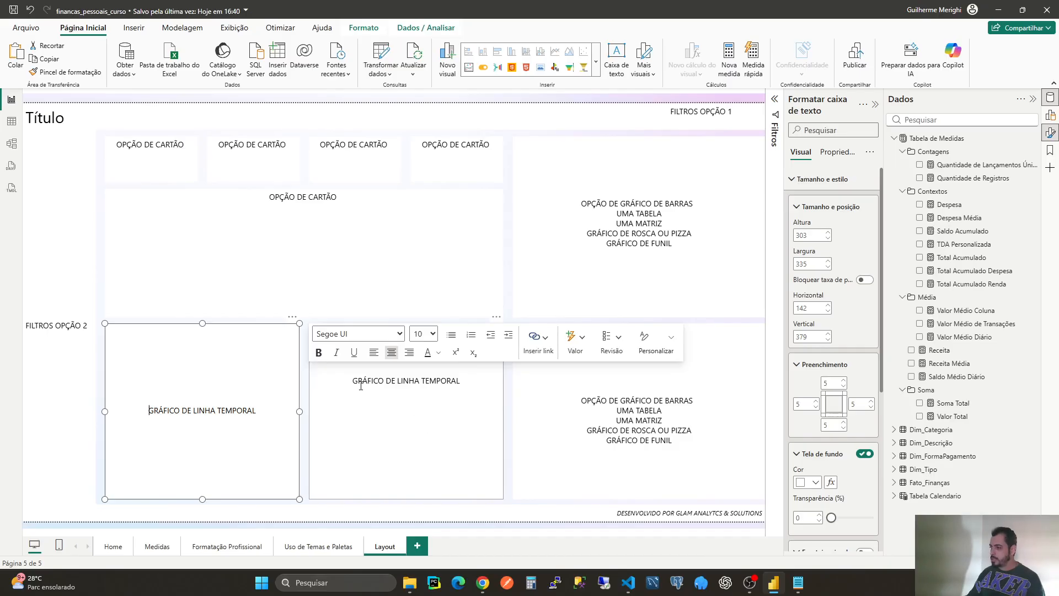
left_click(355, 382)
key("Return")
key("Return")
key("Return")
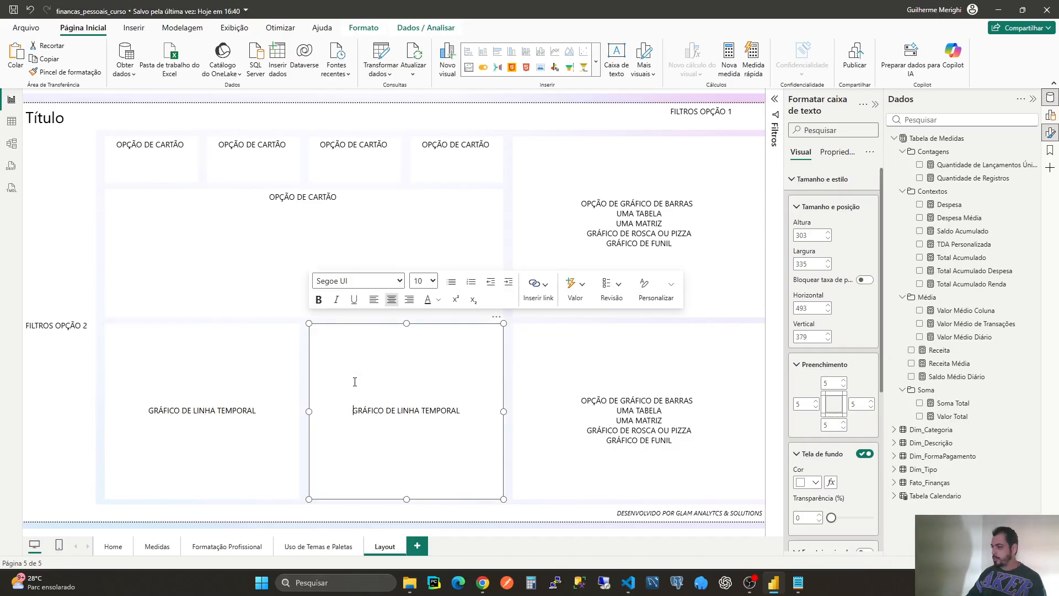
Copy the options list from the upper OPÇÃO DE GRÁFICO DE BARRAS box and replace the GRÁFICO DE LINHA TEMPORAL text in both lower boxes with it.
left_click(257, 421)
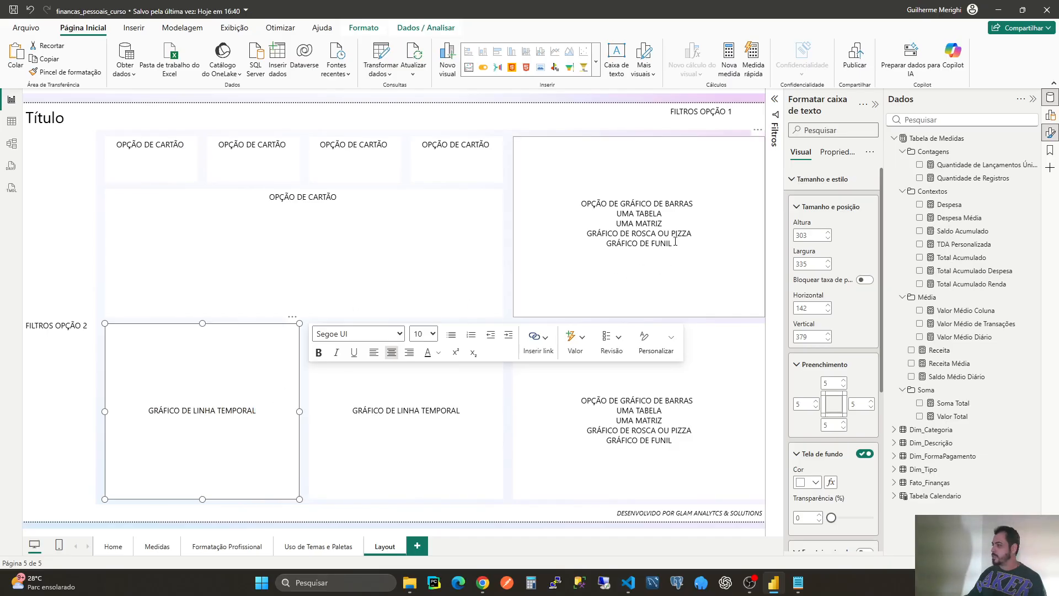
left_click_drag(674, 243, 581, 203)
key("ctrl+c")
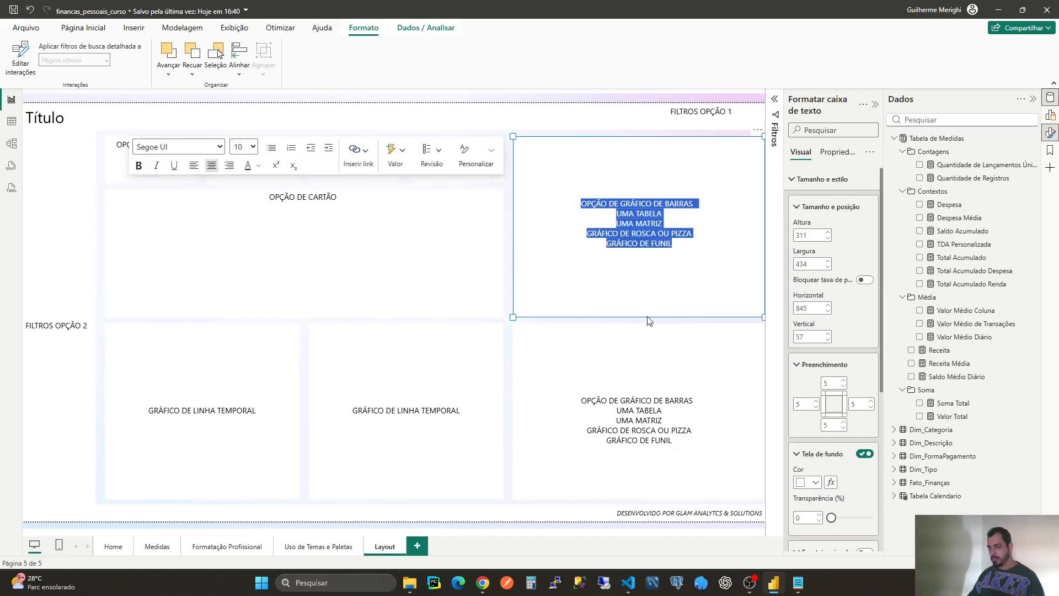
left_click_drag(257, 411, 152, 405)
key("ctrl+v")
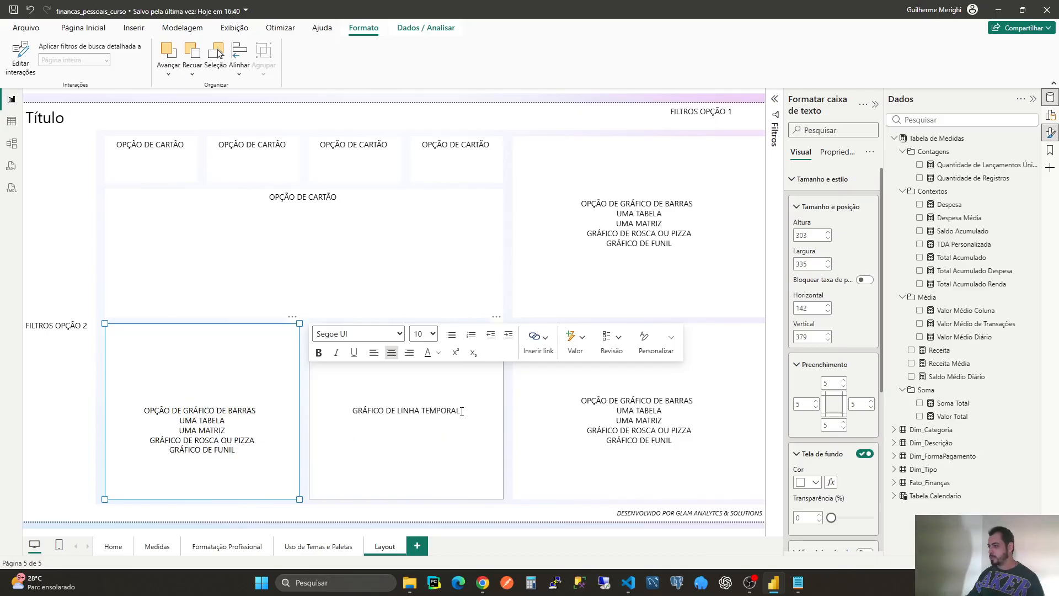
left_click_drag(463, 411, 347, 409)
key("ctrl+v")
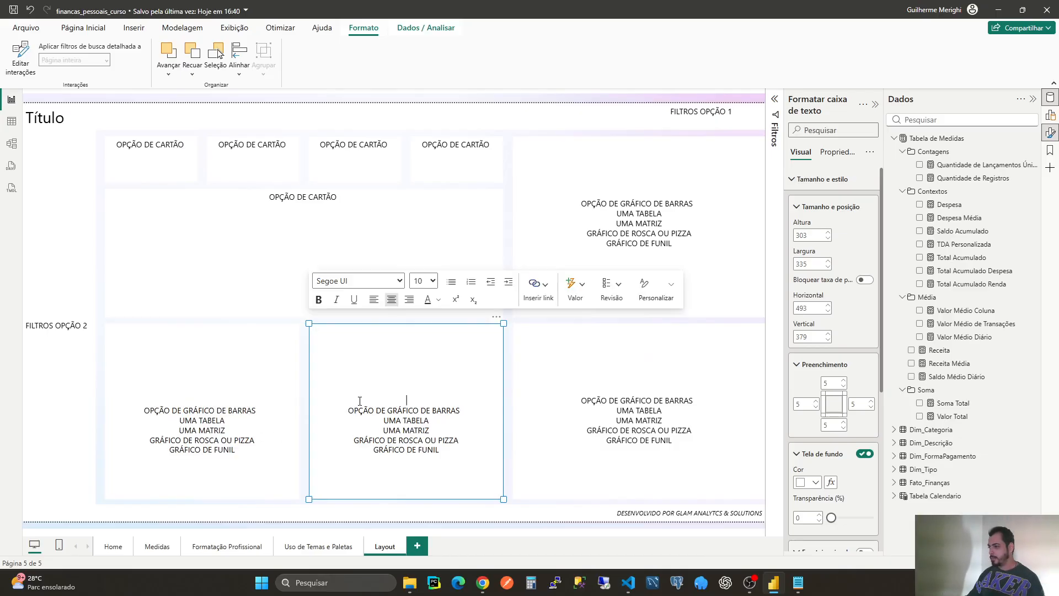
Remove one blank line above the pasted lists in the lower boxes to level them with the neighbouring OPÇÃO DE GRÁFICO DE BARRAS list.
left_click(236, 392)
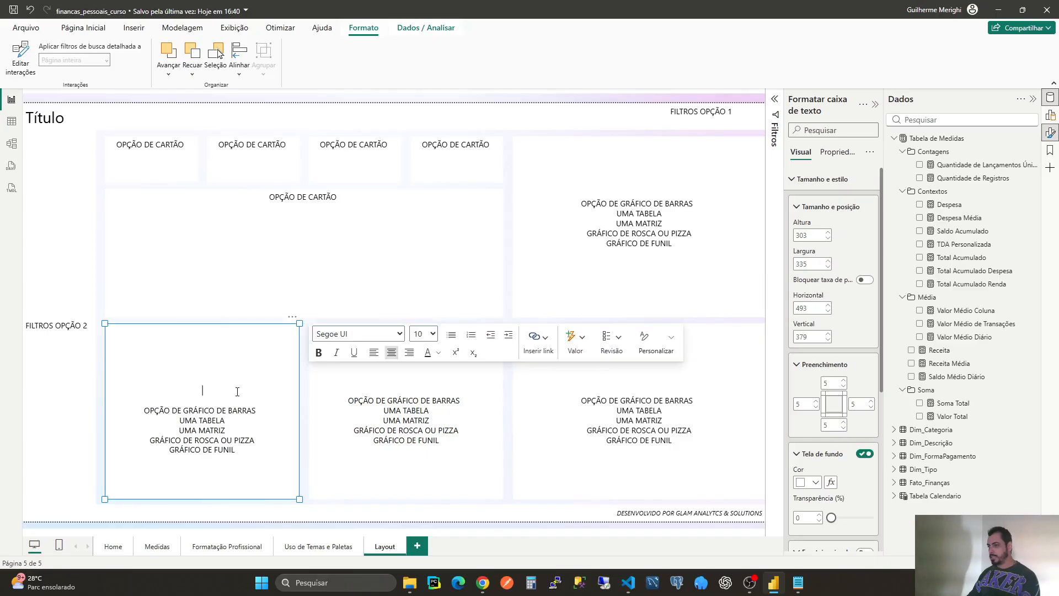
key("BackSpace")
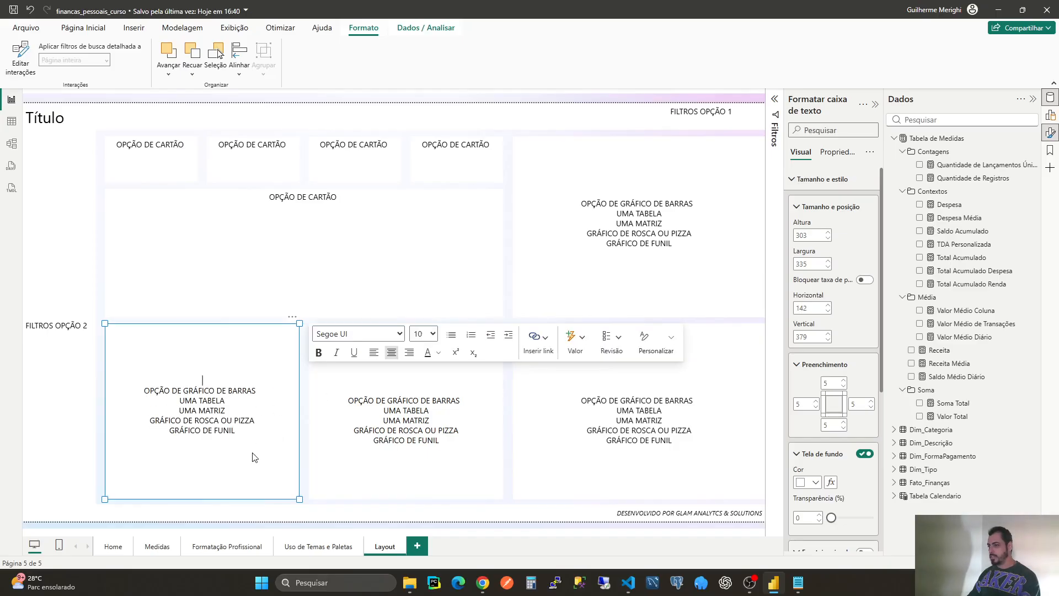
key("ctrl+z")
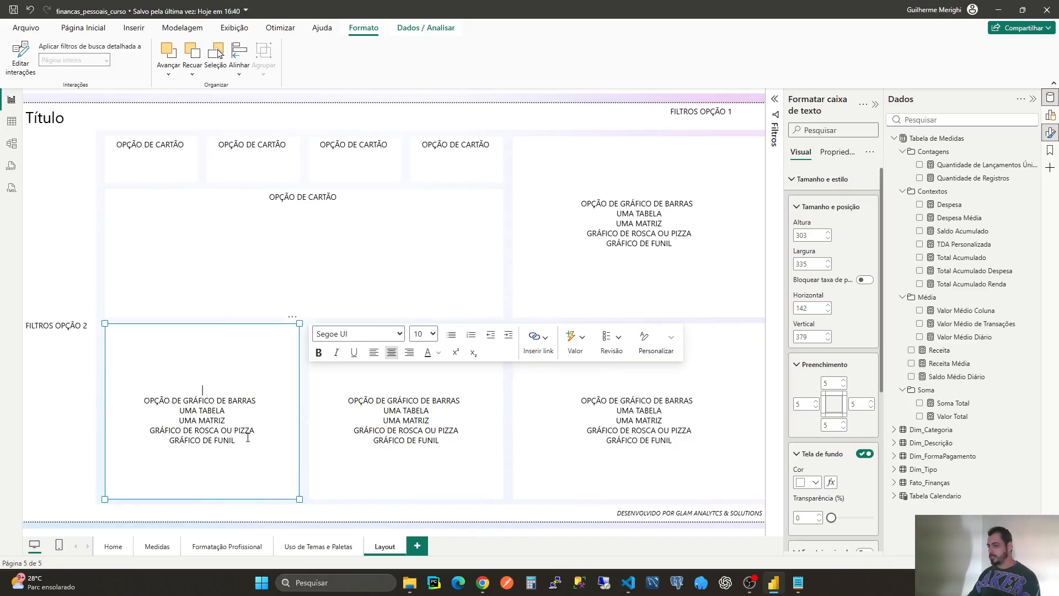
Deselect the text box and collapse the Formato and Dados panes to enlarge the Layout page.
left_click(508, 451)
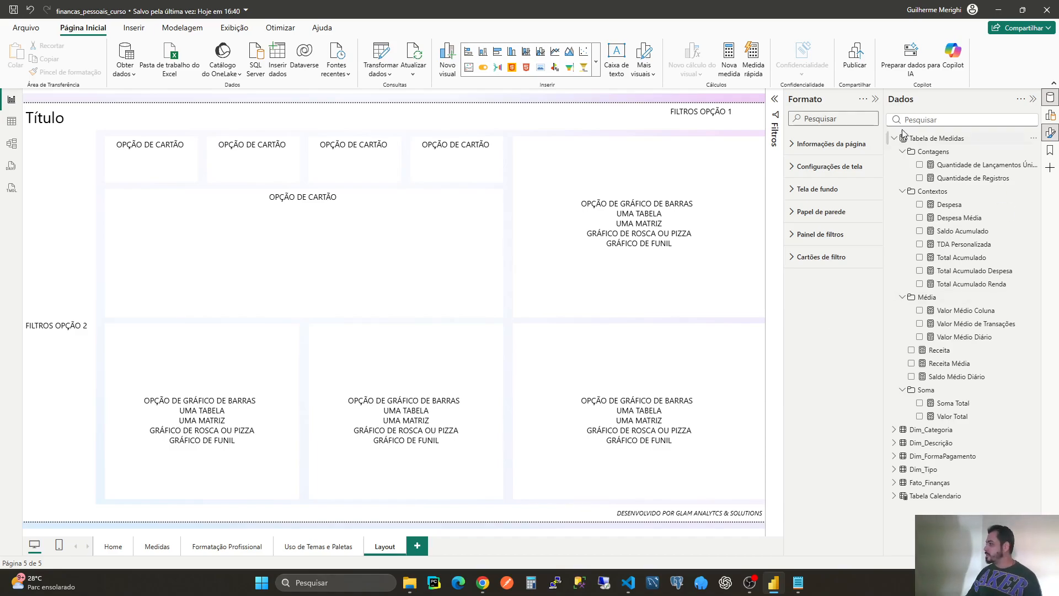
left_click(875, 99)
left_click(1033, 99)
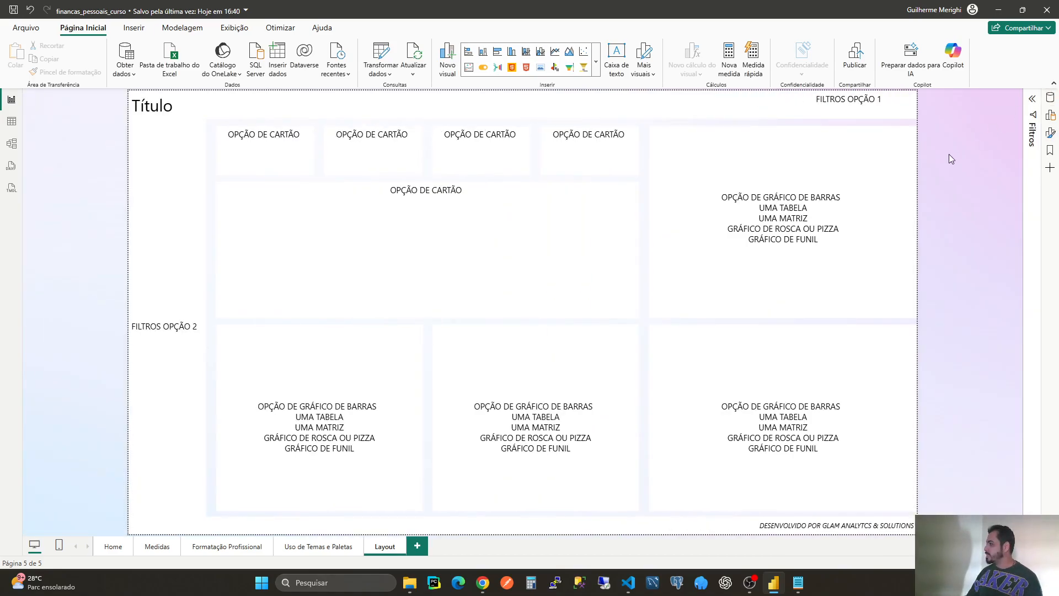